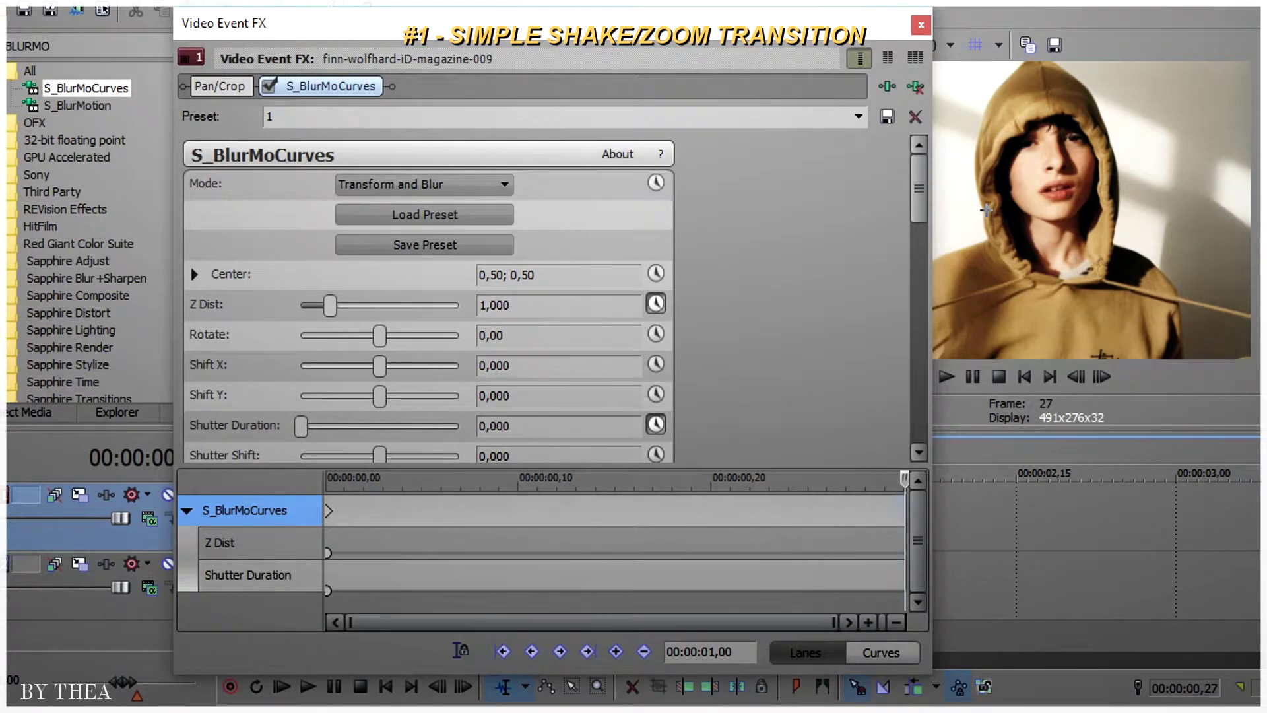
Keyframe Z Dist from 0,900 five frames before the clip end to 0,400 at the end
key("Left")
key("Left")
key("Left")
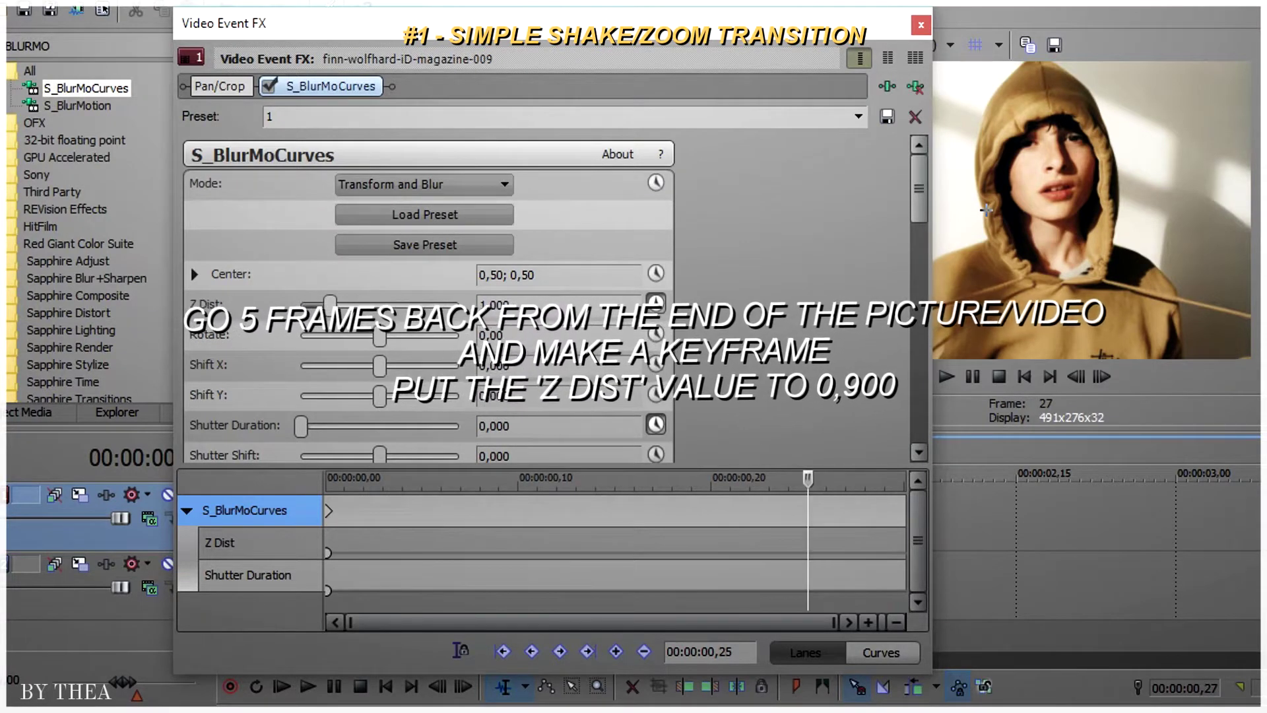
left_click(616, 651)
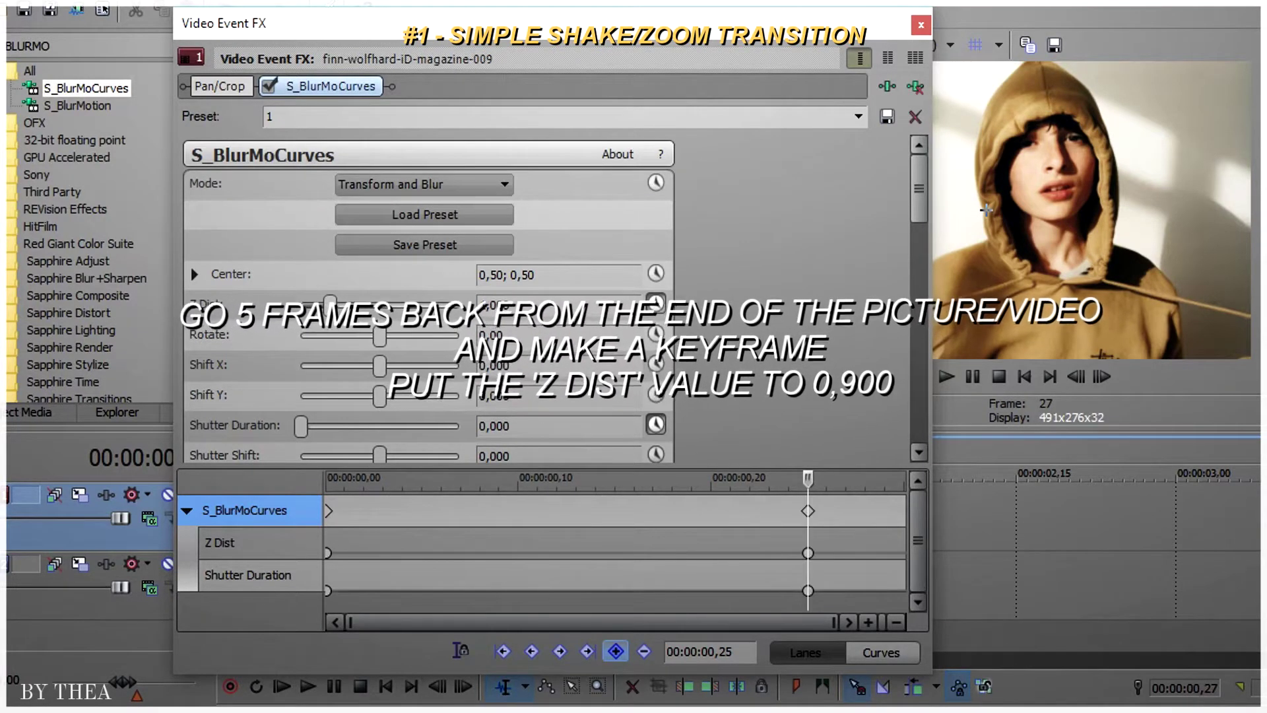
left_click(260, 543)
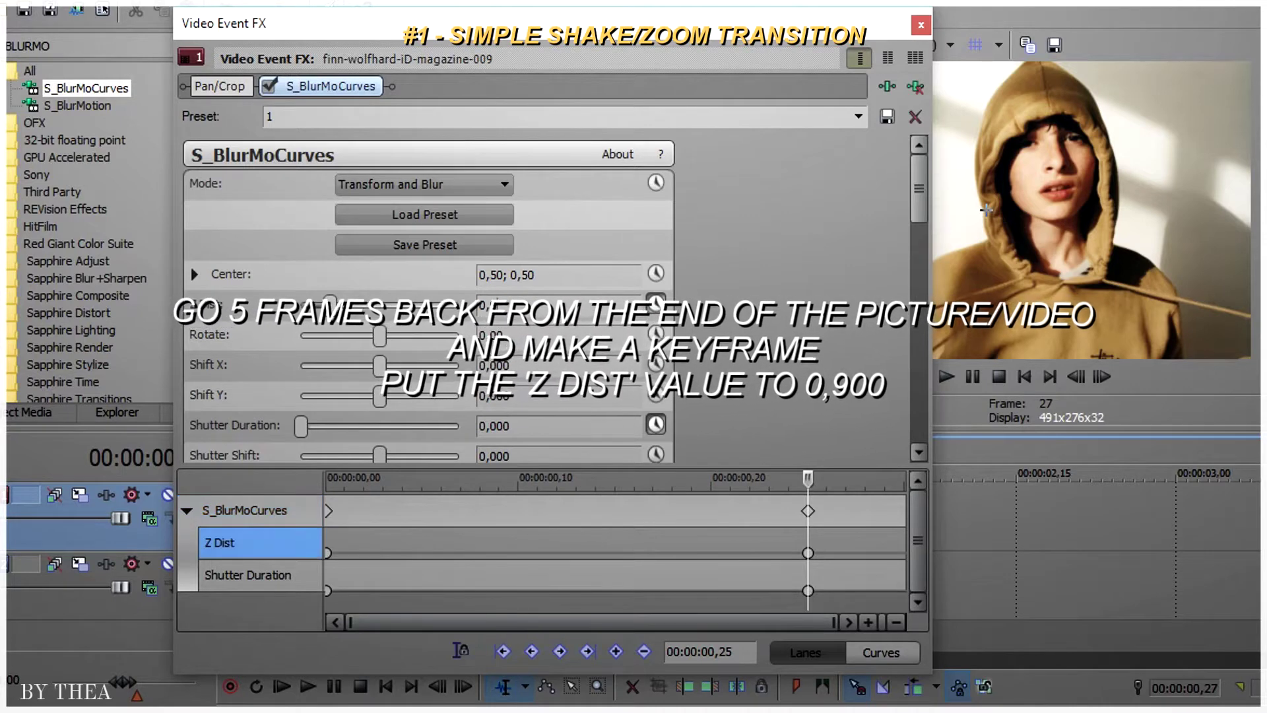
key("End")
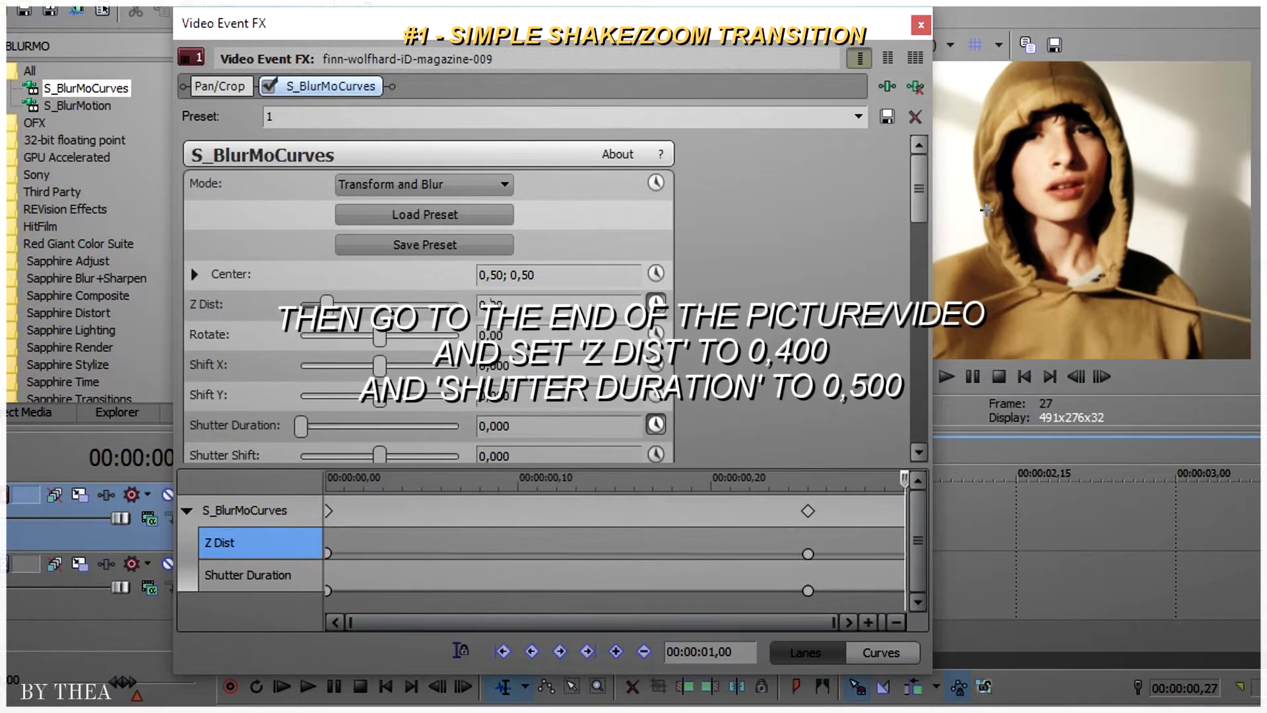
type("0,400")
key("Return")
Set Shutter Duration 0,500 at the end and give the Z Dist keyframe a slow fade
left_click(499, 425)
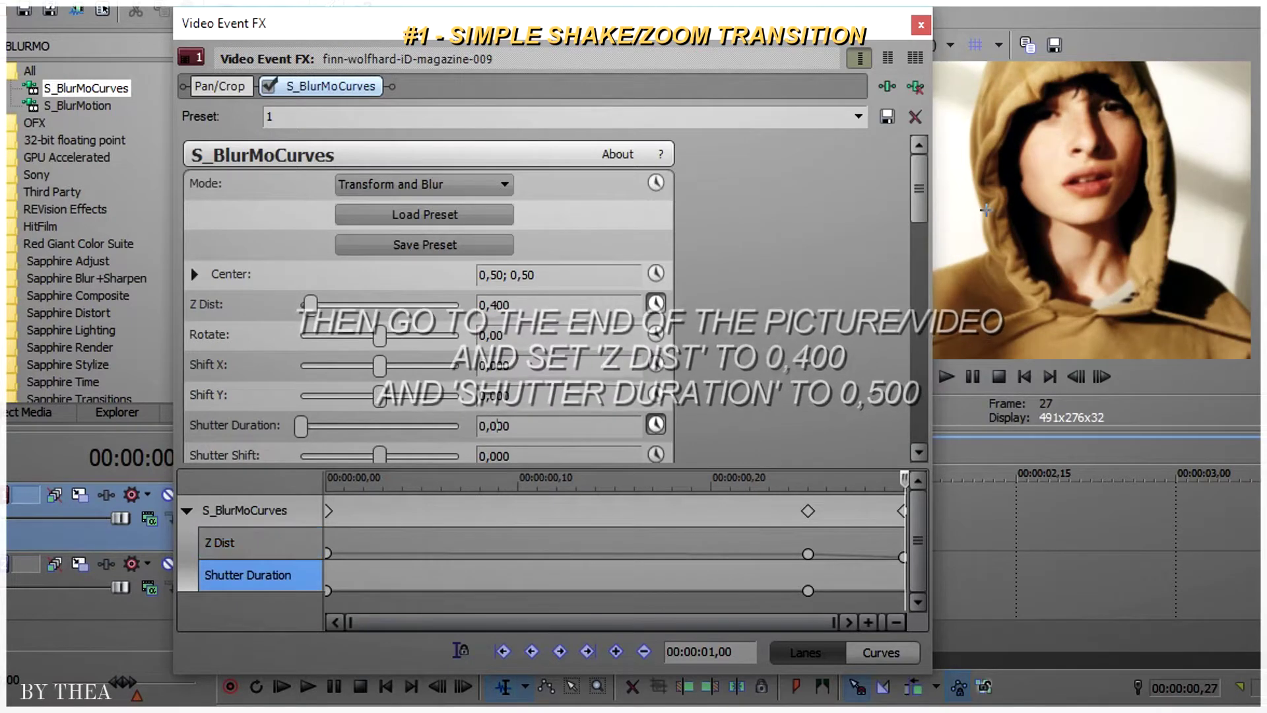
type("0,500")
key("Return")
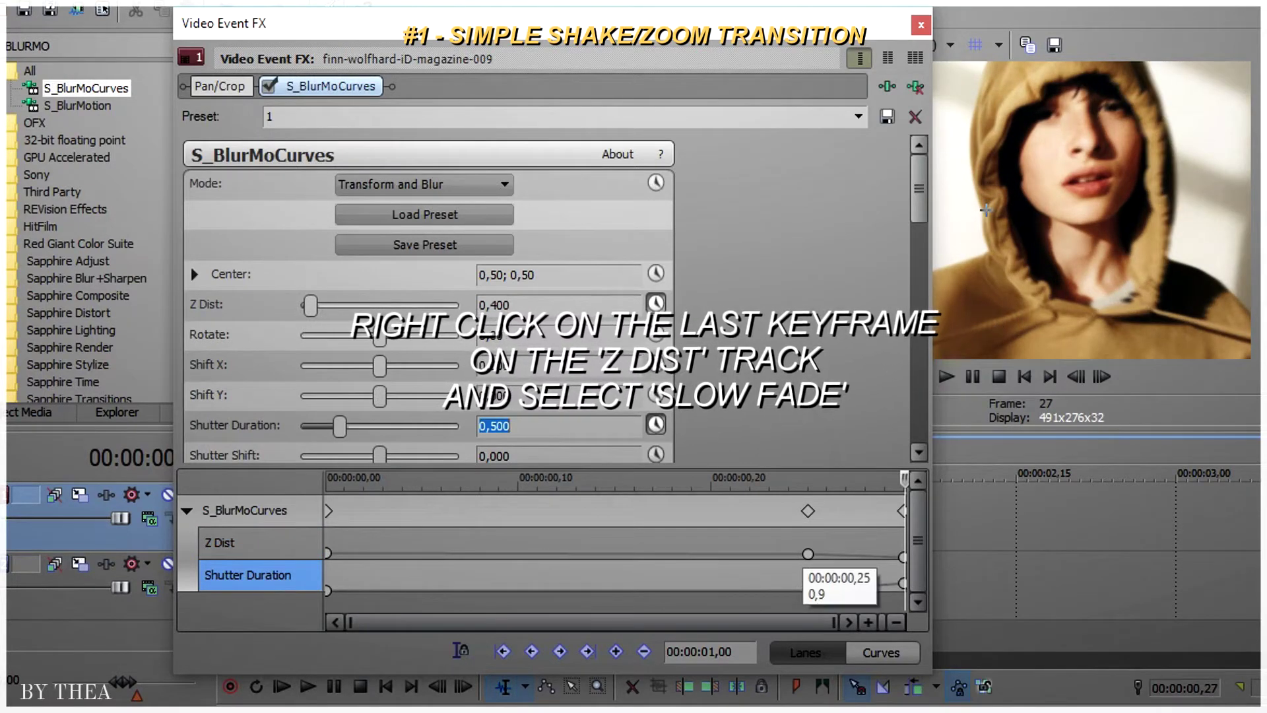
right_click(808, 554)
left_click(876, 433)
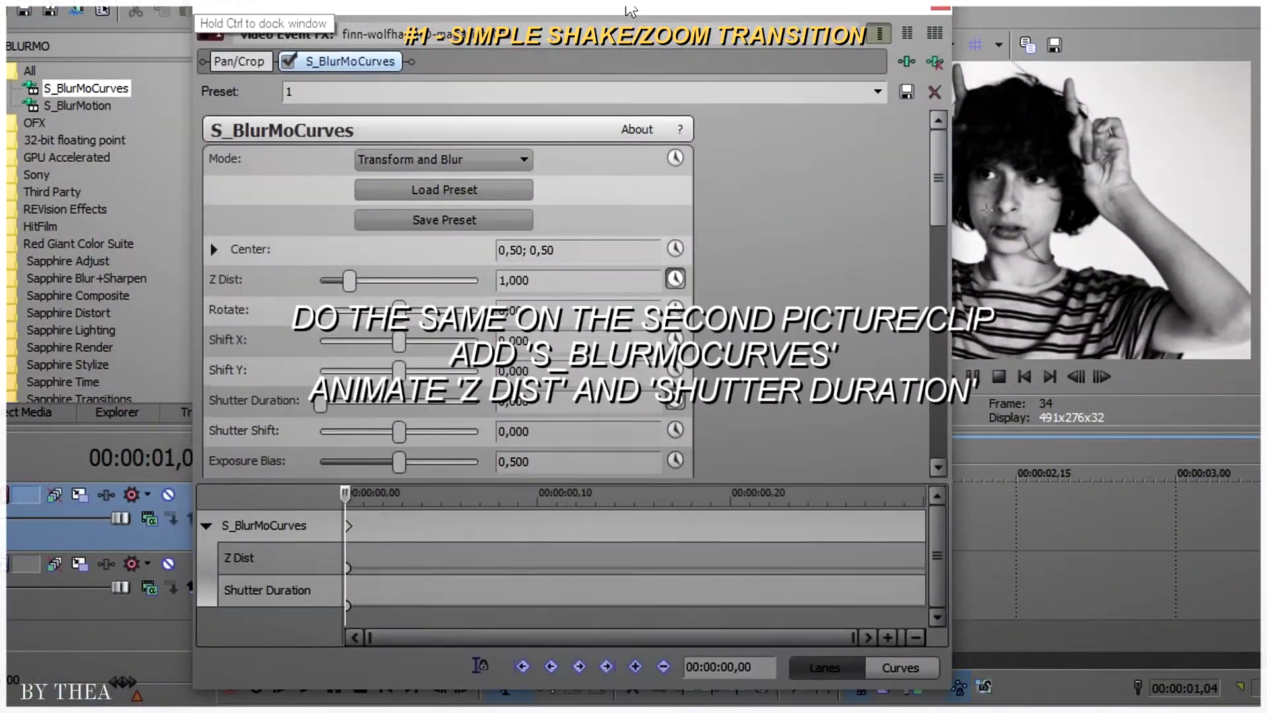
Add keyframes on the second clip and set Z Dist 0,900 at the middle keyframe
left_click(382, 525)
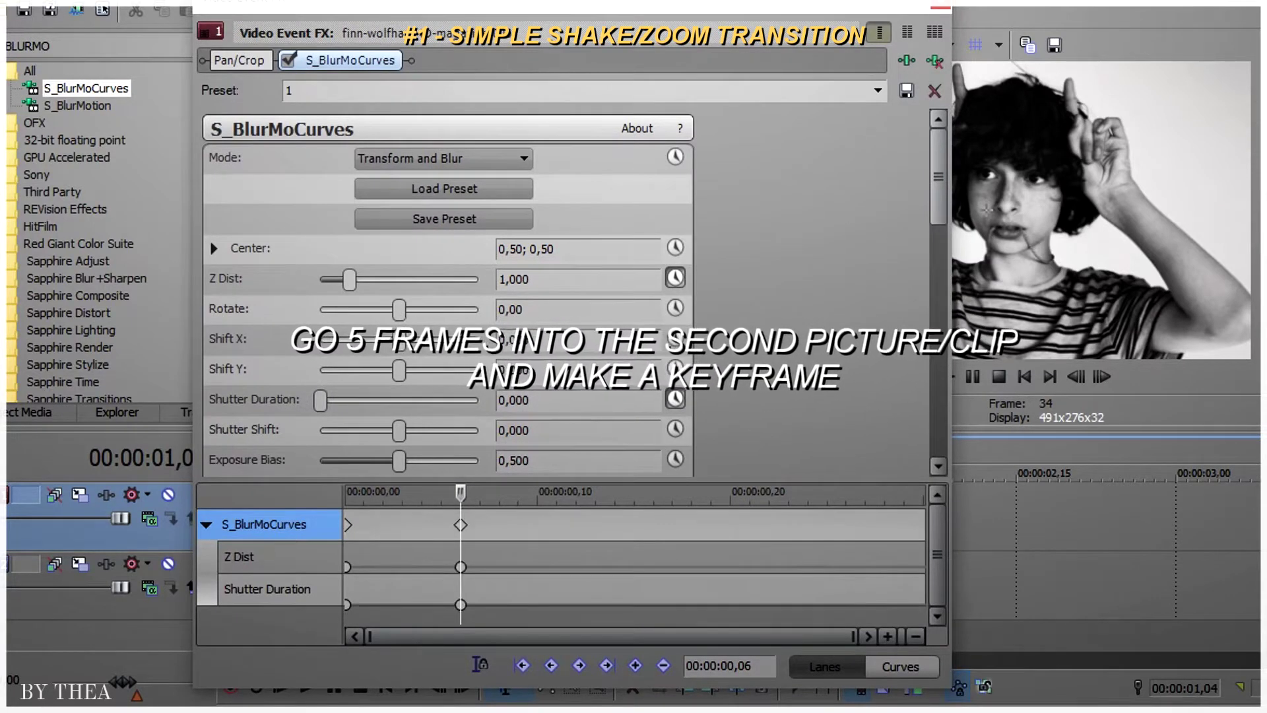
left_click(923, 492)
left_click(635, 665)
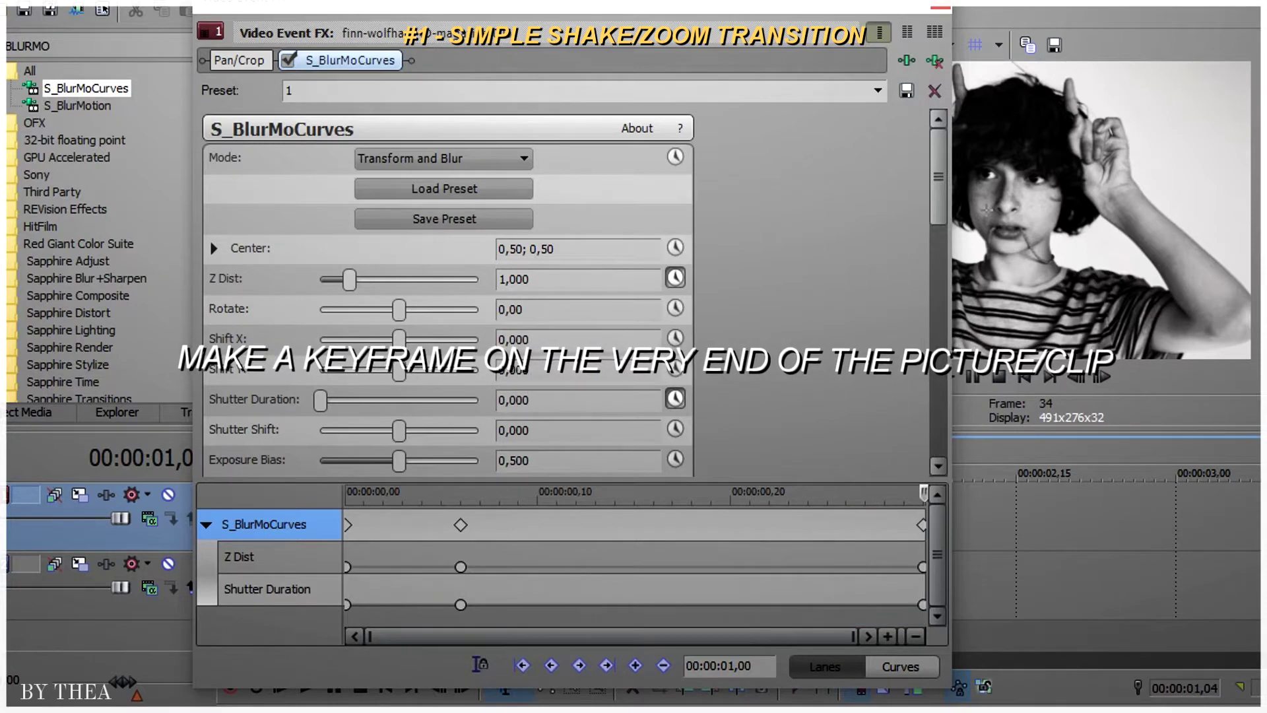
left_click(461, 566)
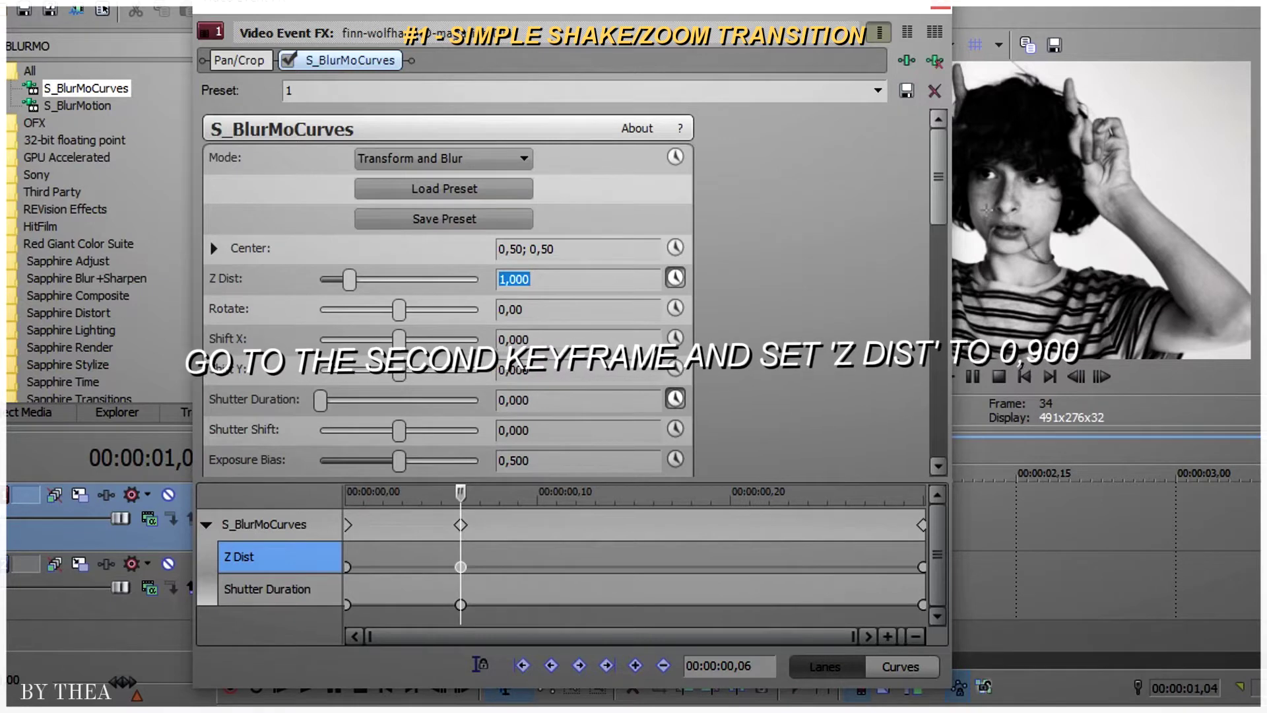
type("0,900")
key("Return")
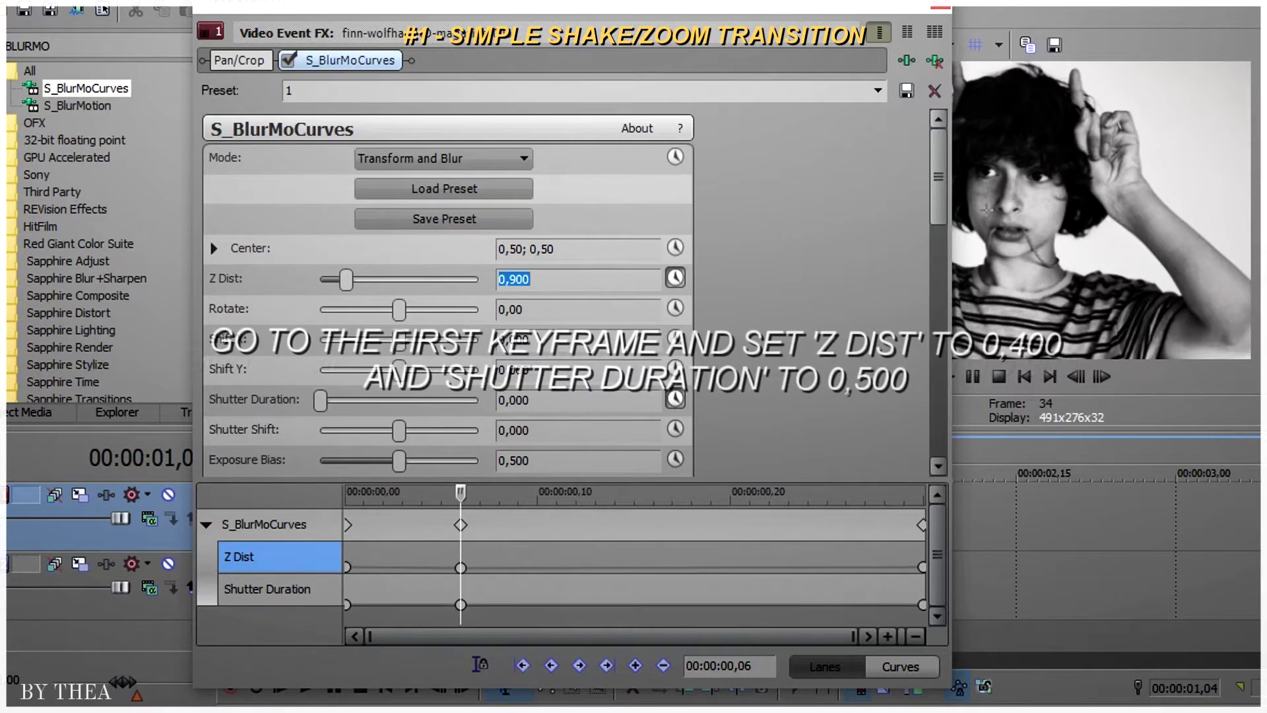
Set the opening keyframe to Z Dist 0,400 and Shutter Duration 0,500, with a fast fade
left_click(347, 566)
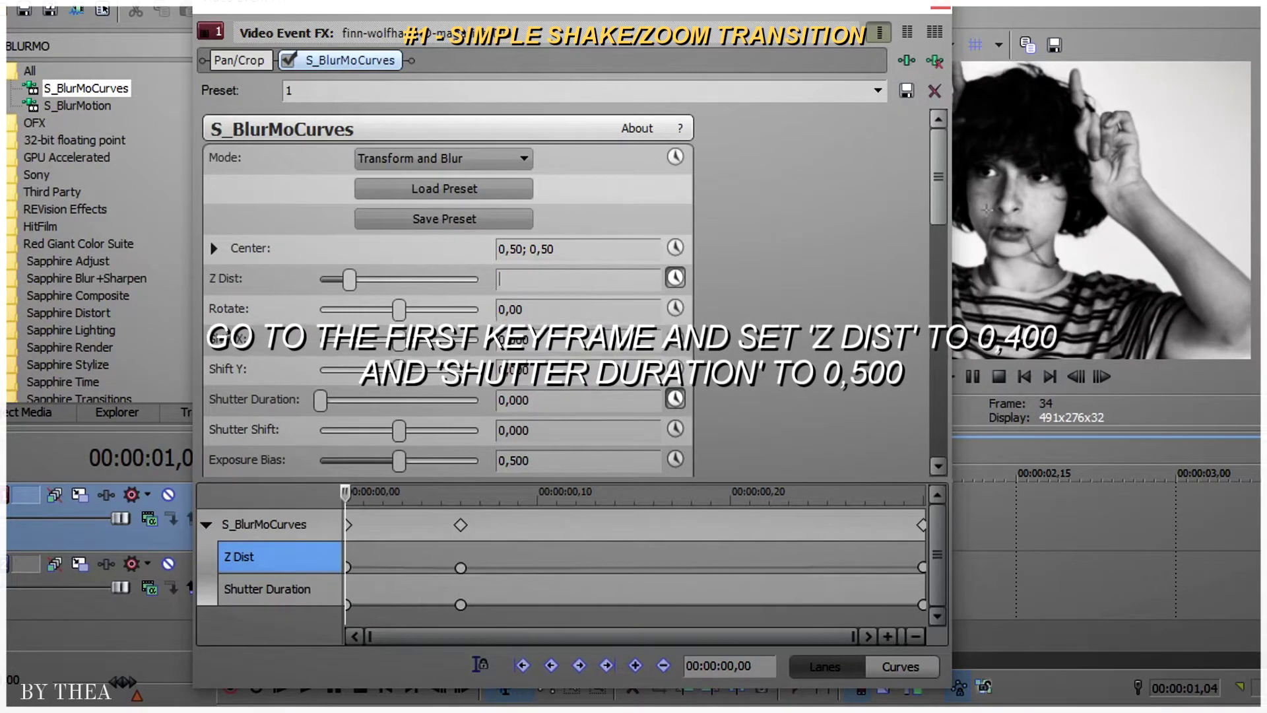
type("0,400")
key("Return")
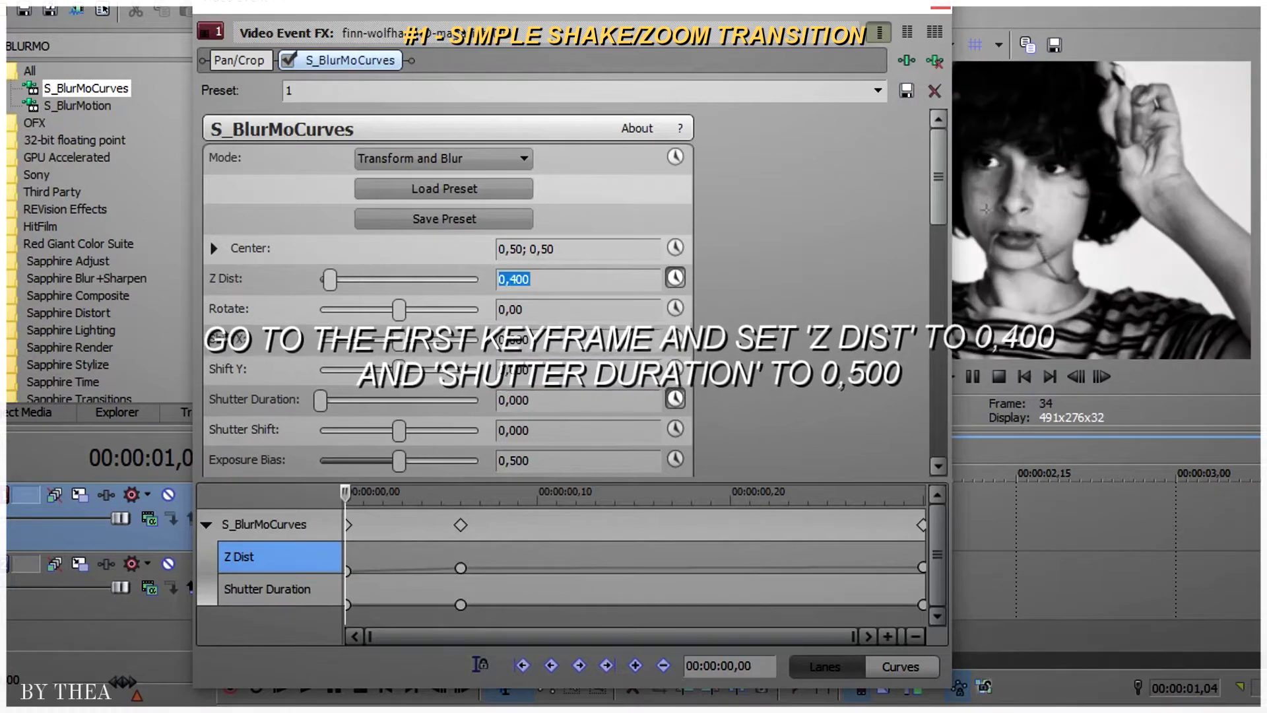
left_click(513, 400)
type("0,5")
key("Return")
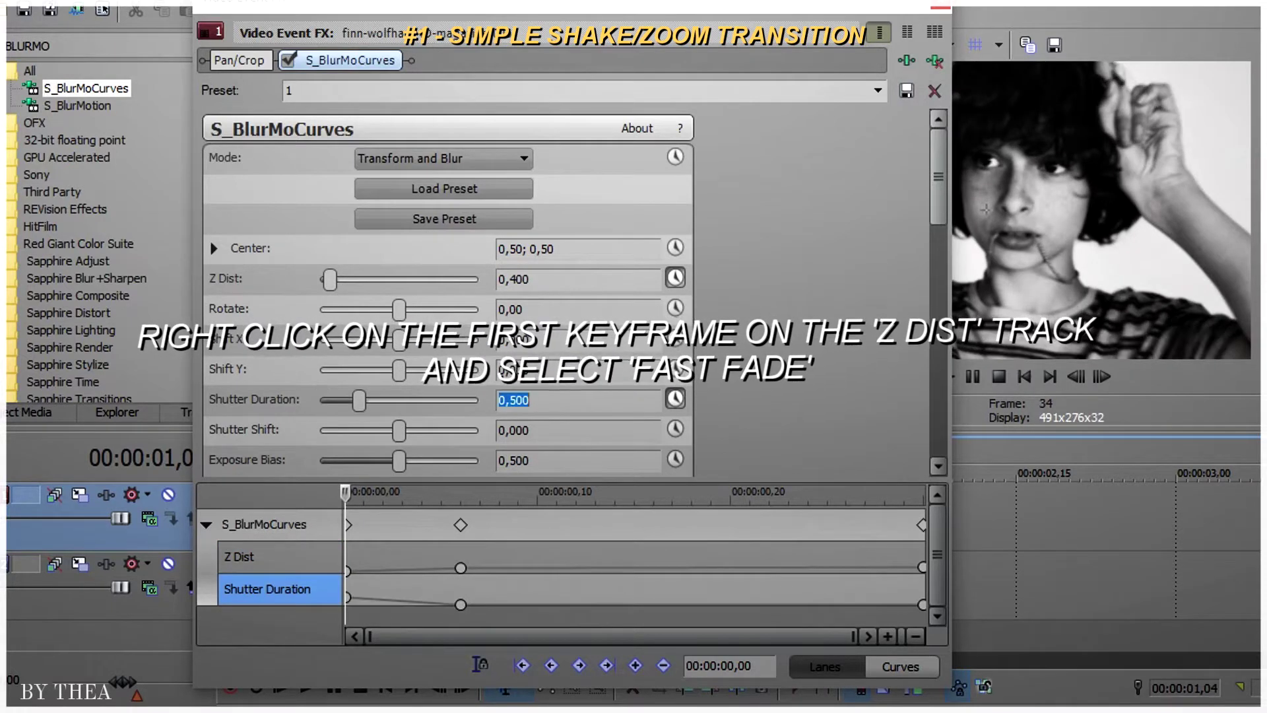
right_click(347, 569)
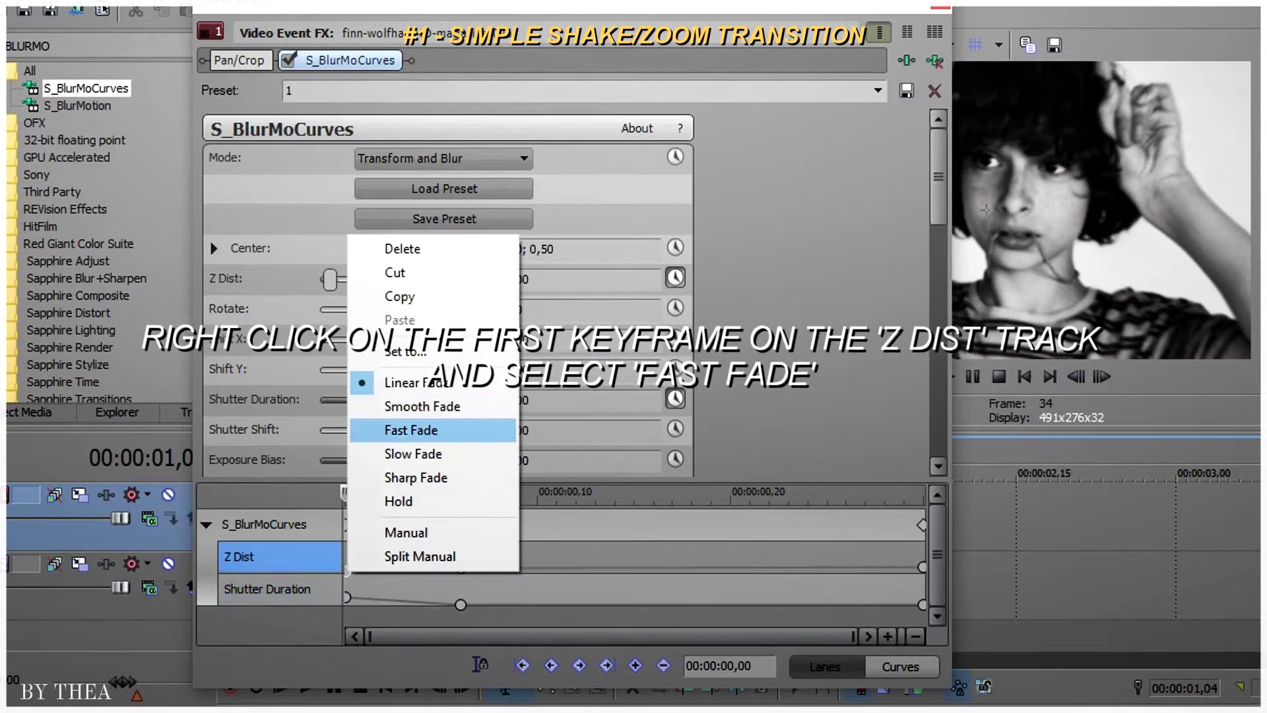
left_click(418, 427)
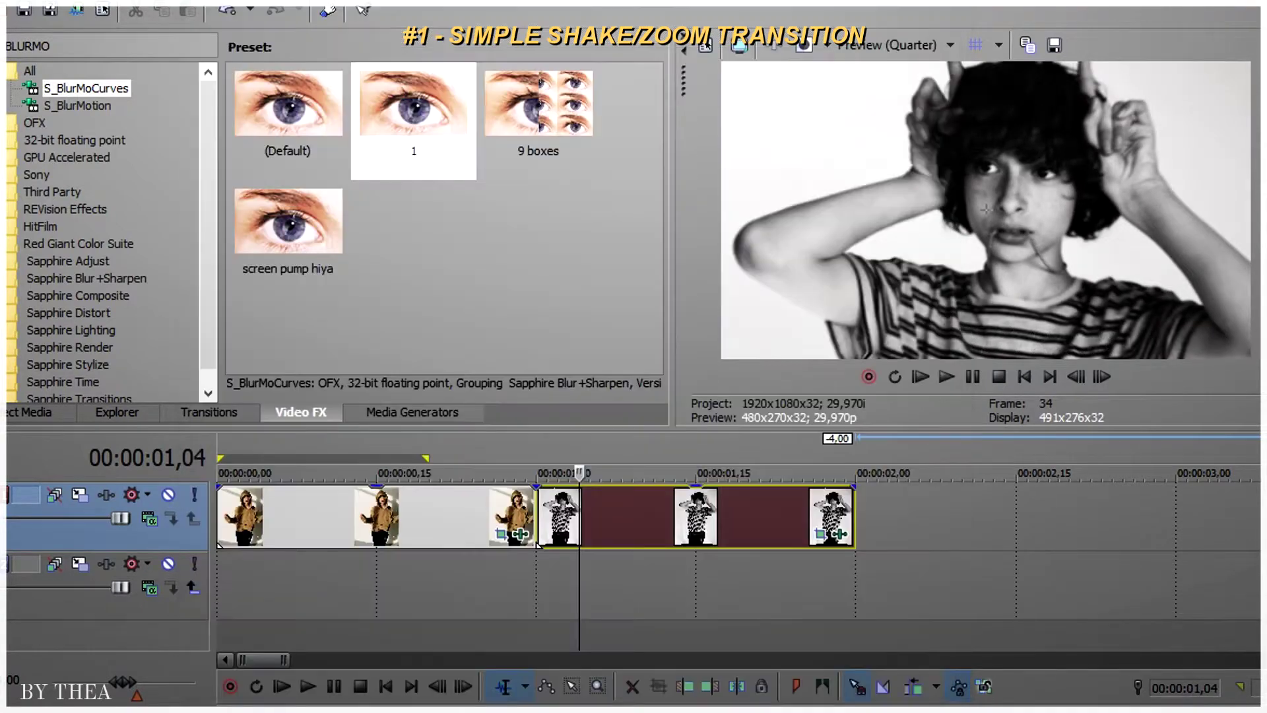
Preview the zoom transition, then set S_DissolveShake on the second clip to the SHAKE OUT! preset
left_click(419, 515)
key("space")
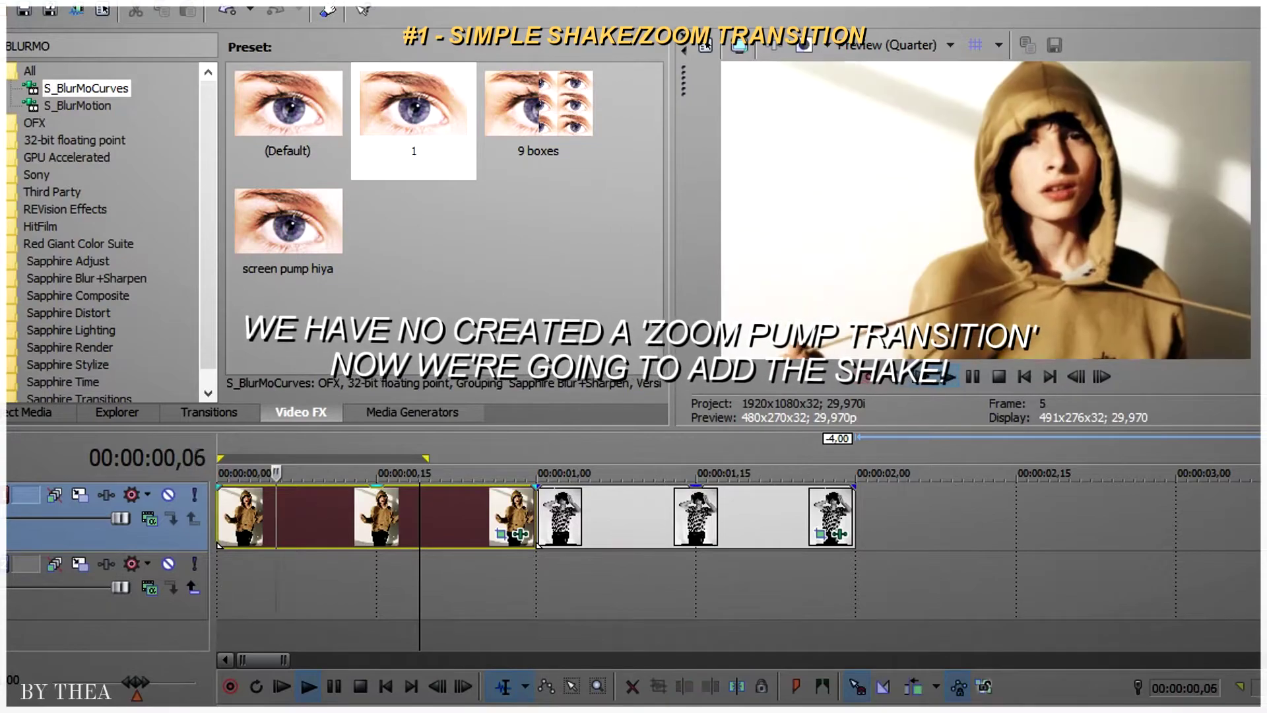
left_click(974, 378)
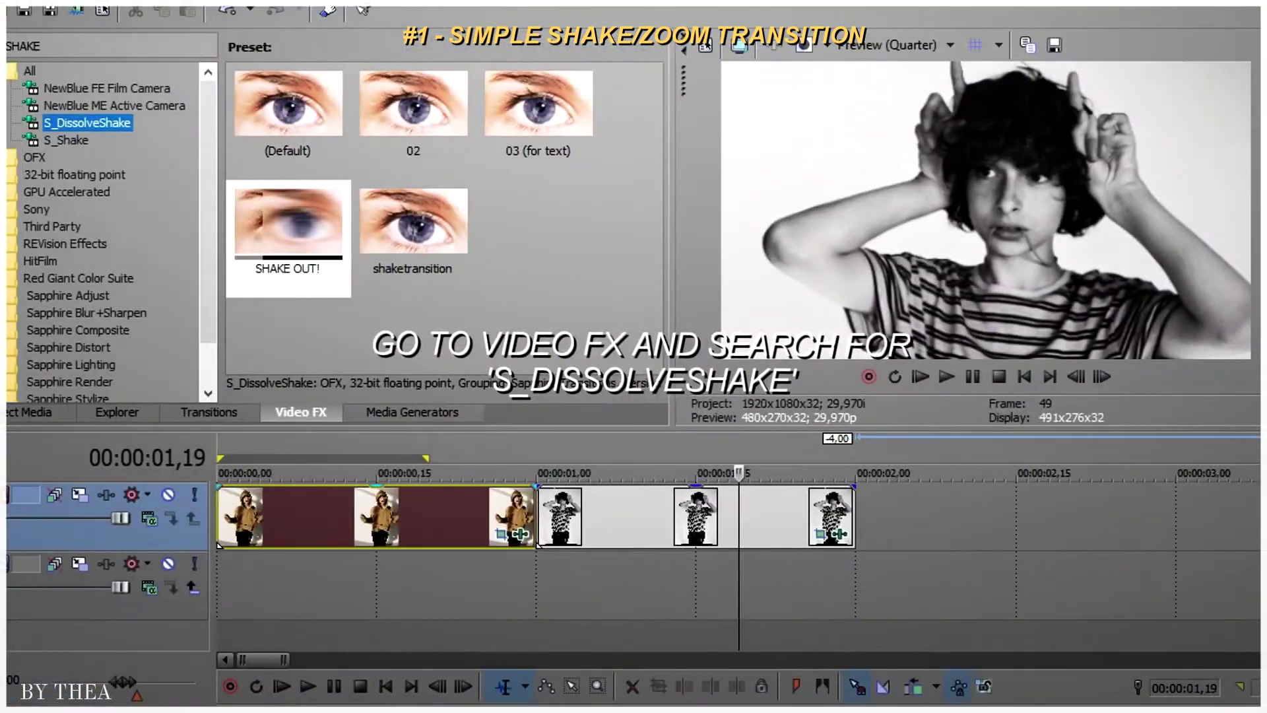
left_click(289, 231)
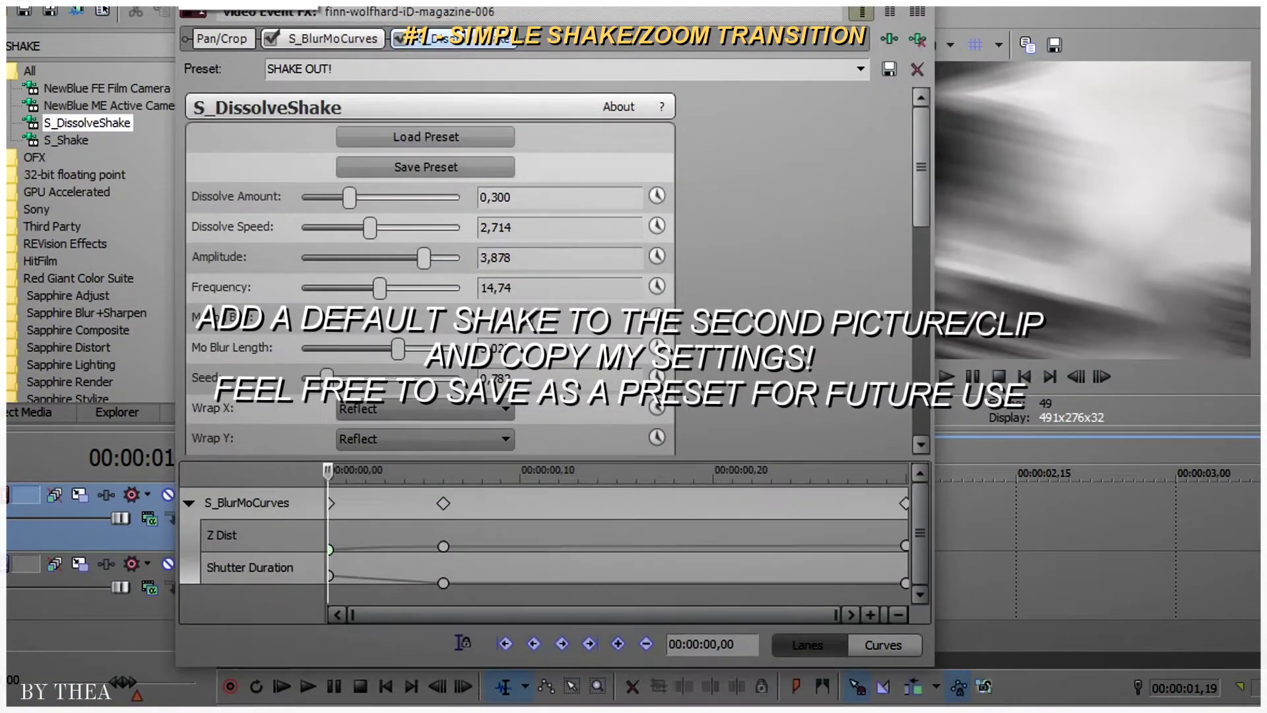
Animate the shake Amplitude, dropping it to 0 ten frames in
scroll(442, 297, "down", 2)
scroll(429, 264, "down", 3)
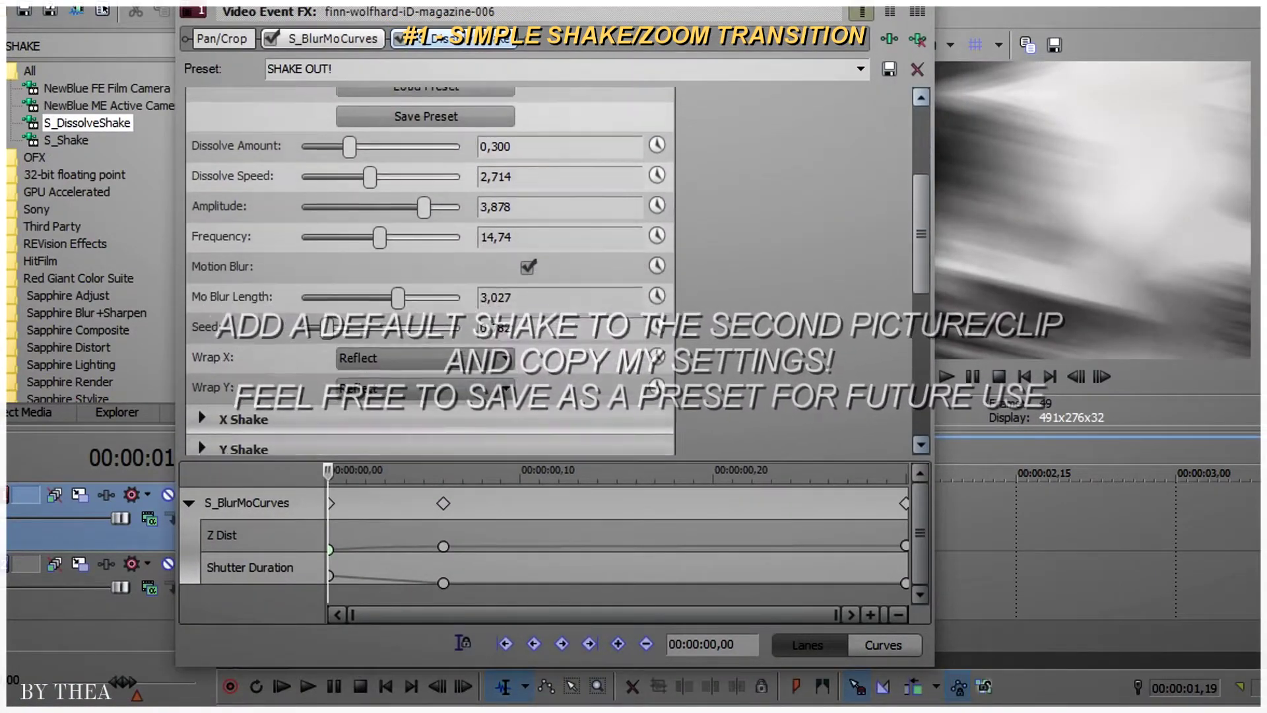
scroll(429, 264, "up", 2)
scroll(429, 264, "up", 1)
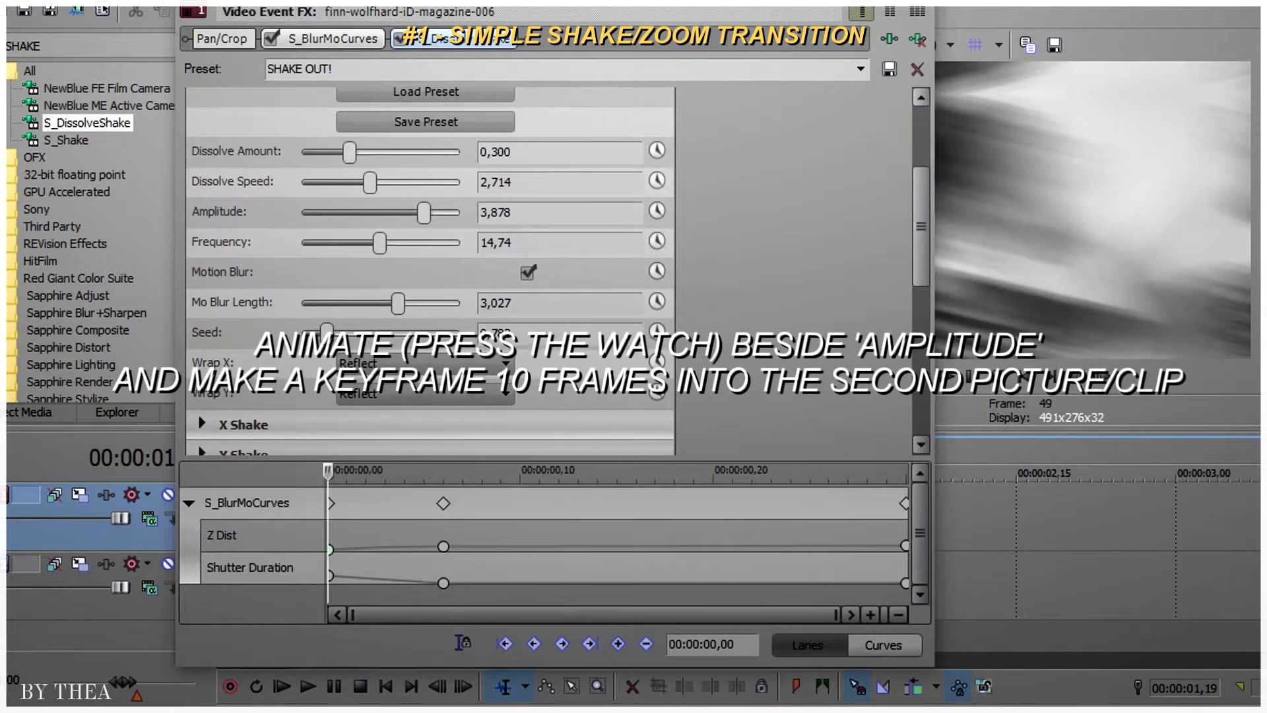
left_click(657, 212)
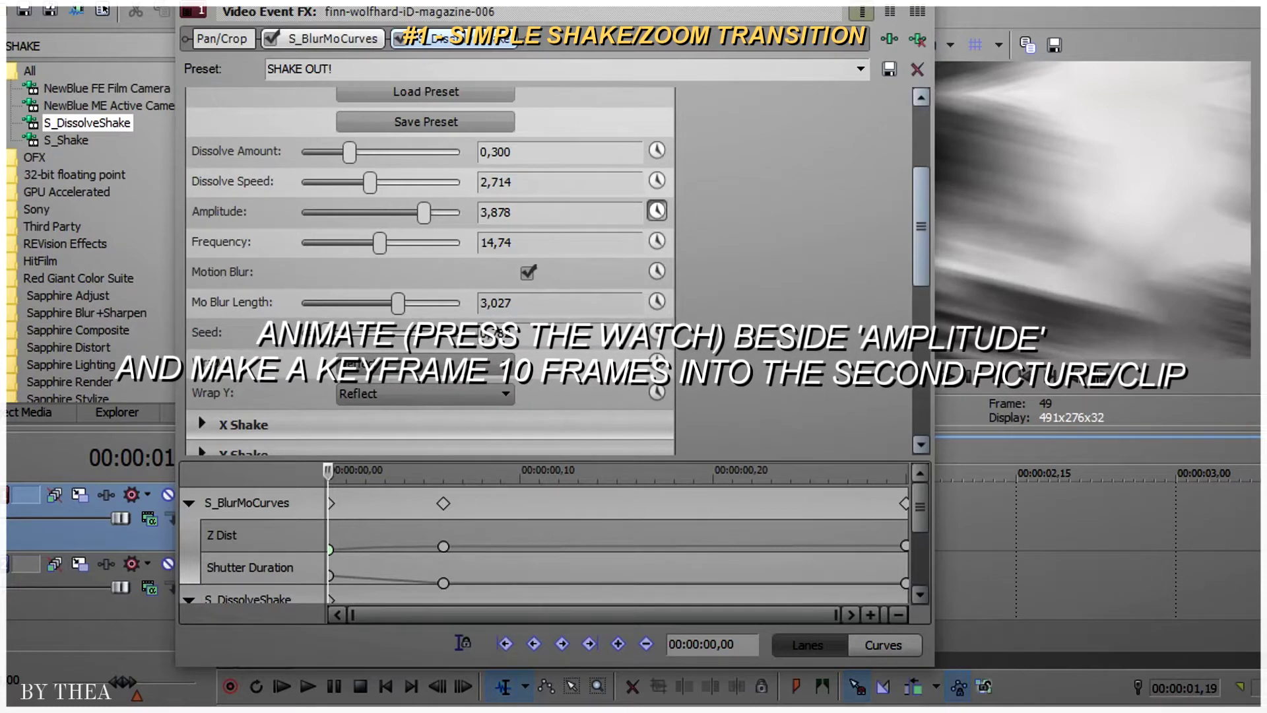
scroll(551, 544, "down", 2)
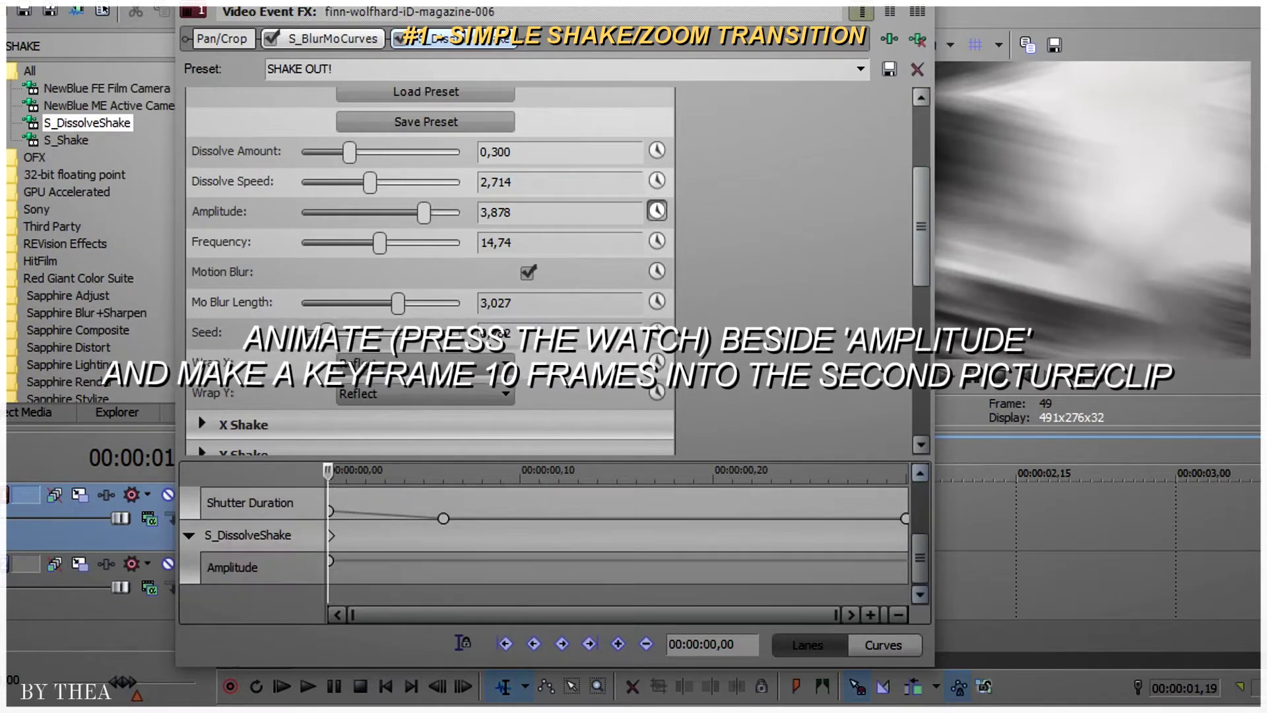
left_click(232, 567)
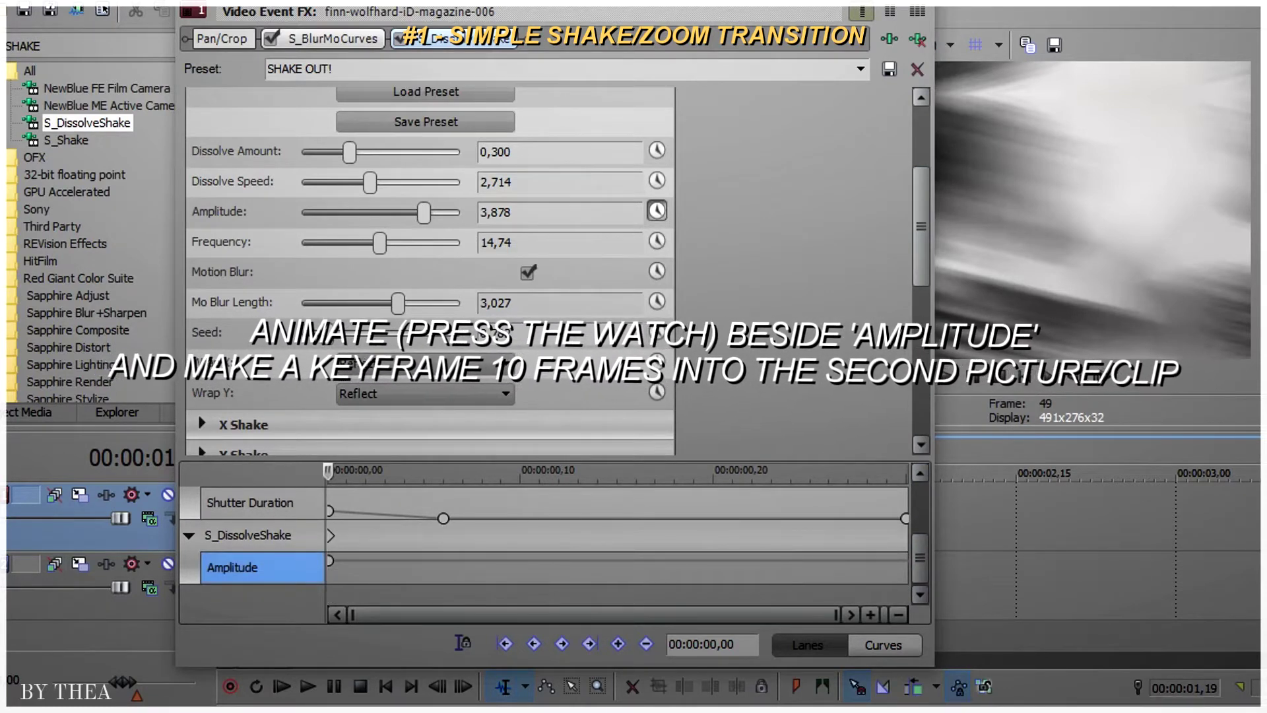
left_click_drag(264, 11, 261, 33)
mouse_move(327, 528)
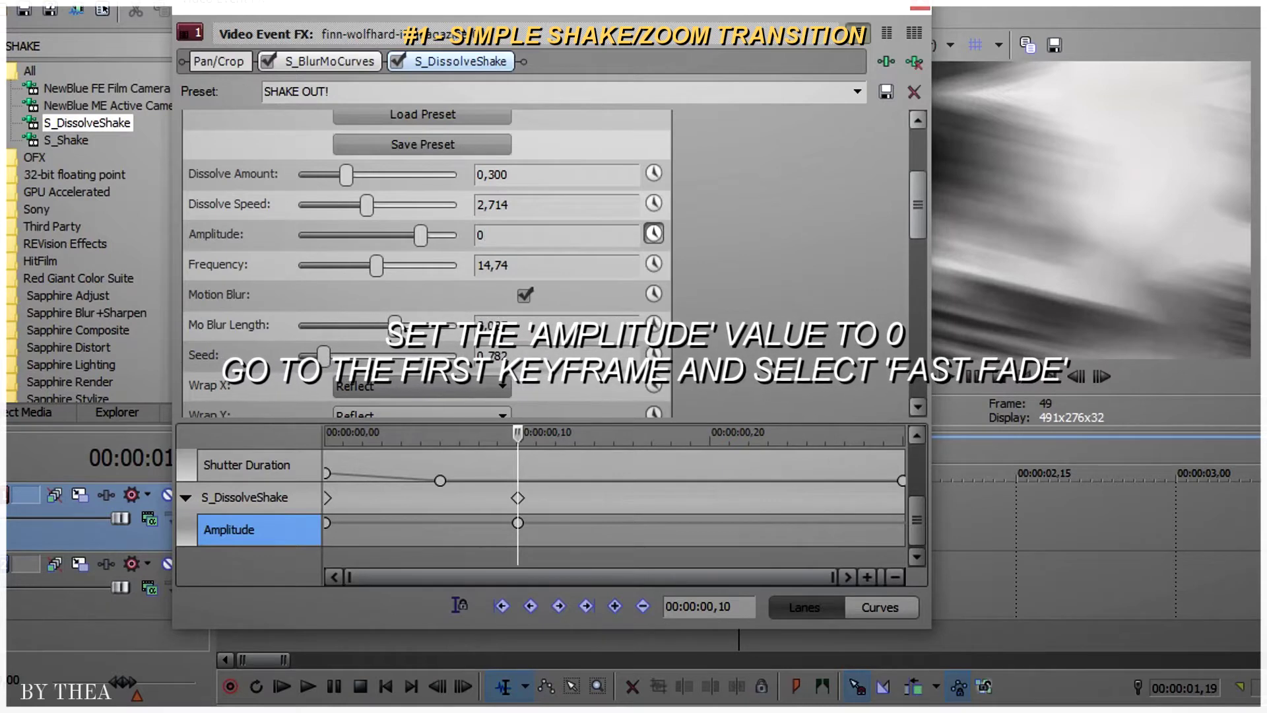
key("Return")
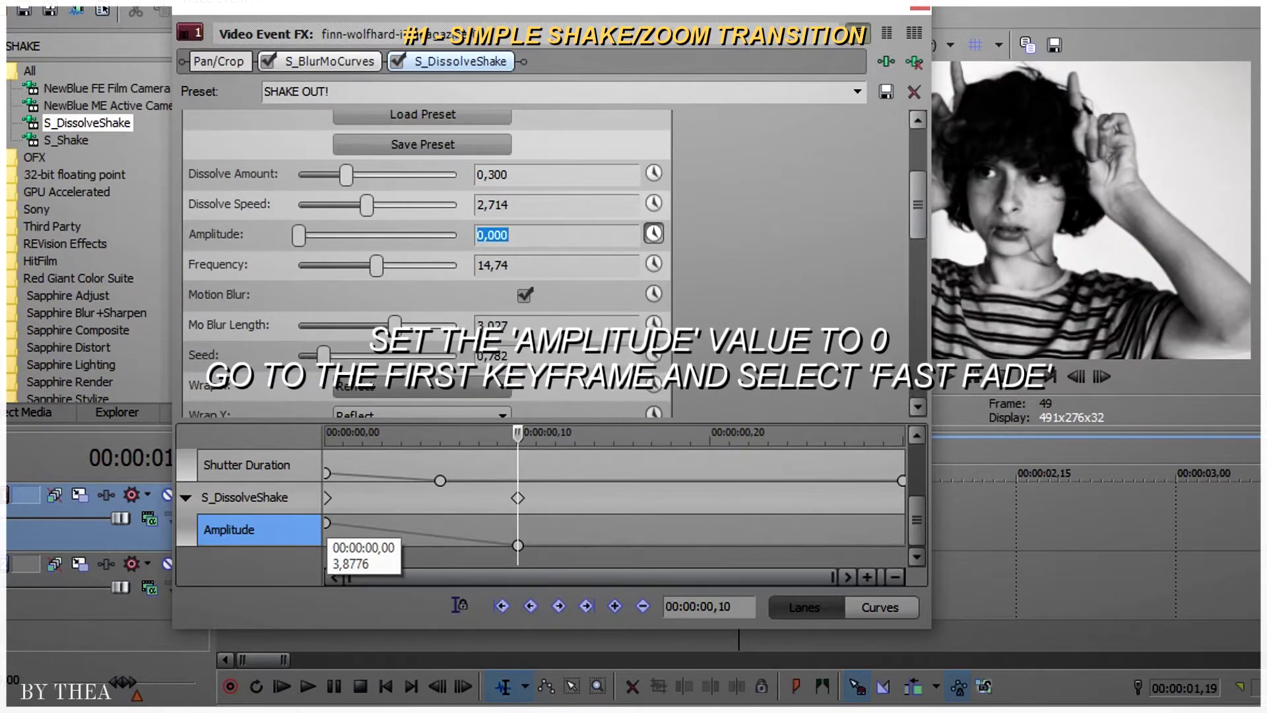
Give the first Amplitude keyframe a fast fade and play back the shake transition
left_click(326, 522)
right_click(326, 523)
left_click(396, 378)
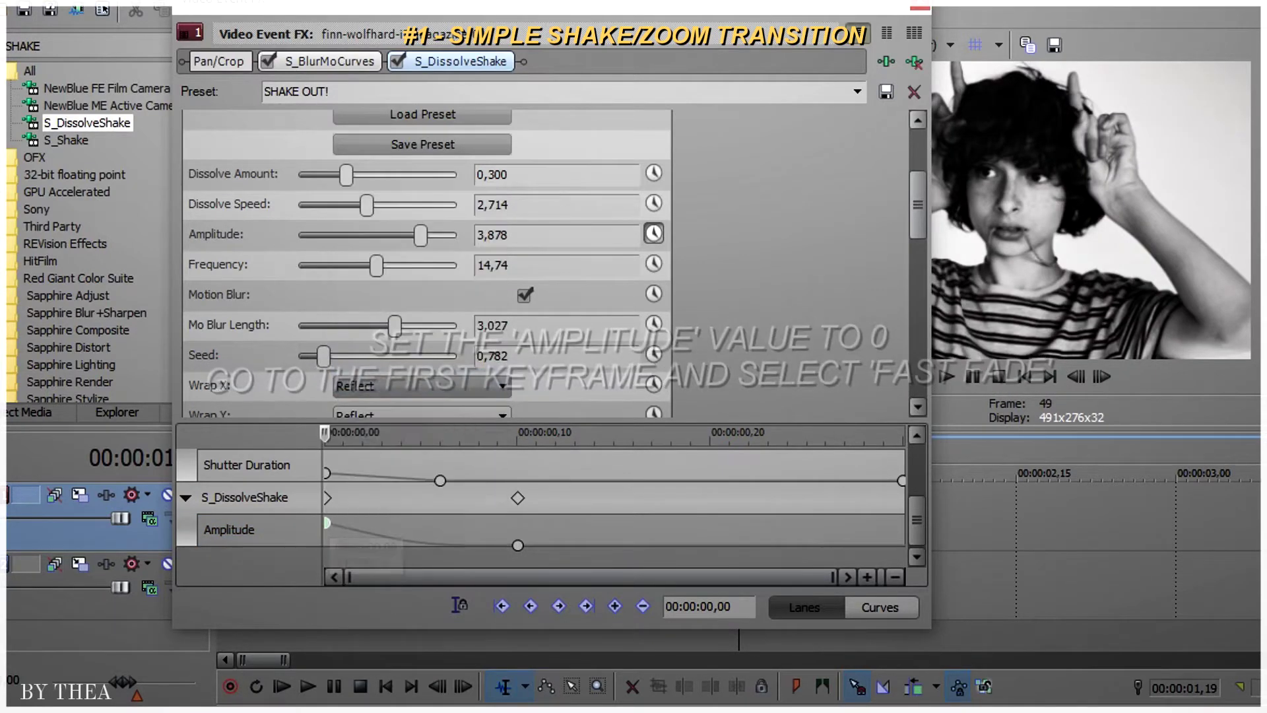
key("space")
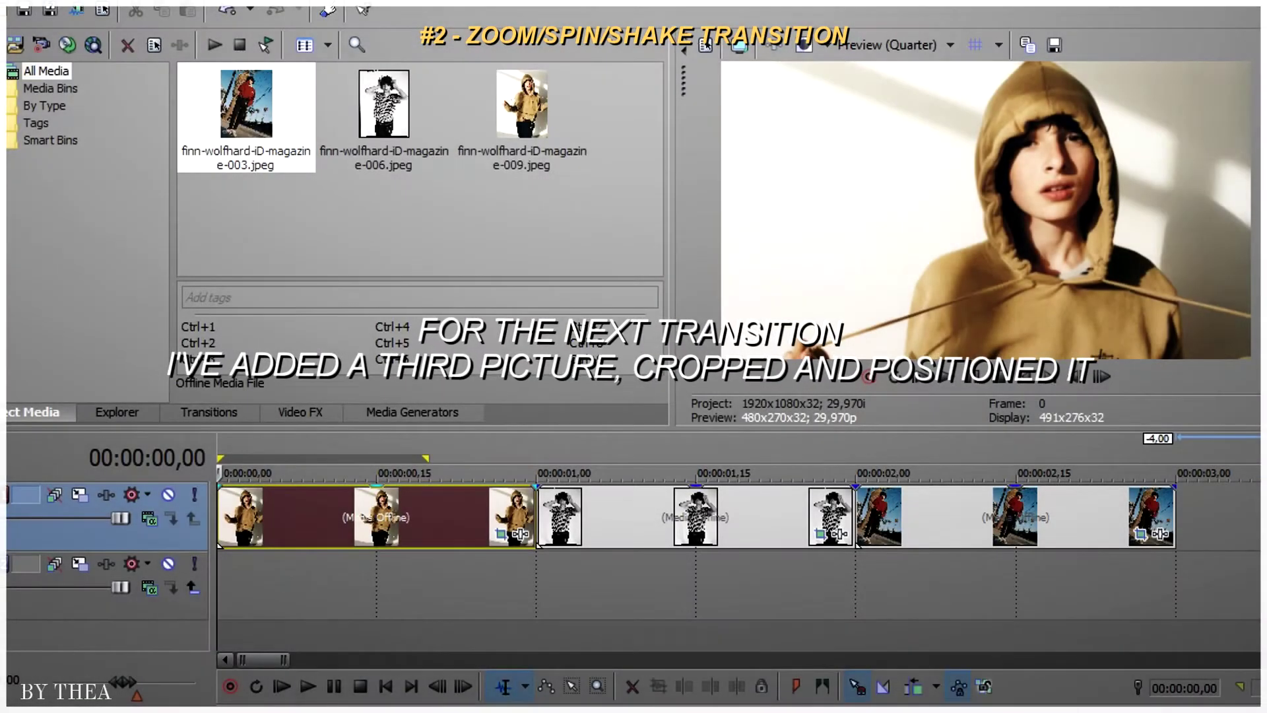
Search Video FX for 'BLURMO' and drag S_BlurMoCurves preset 1 onto the first clip
type("BLU")
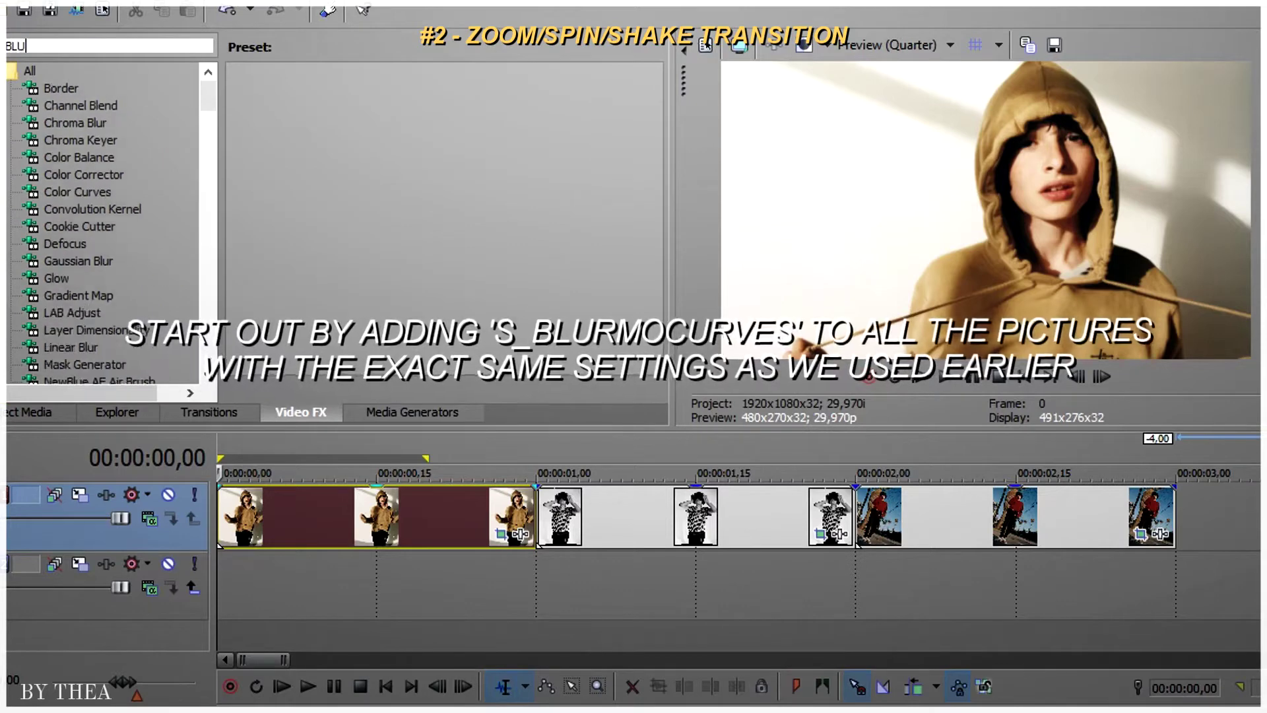
type("RMO")
left_click(86, 88)
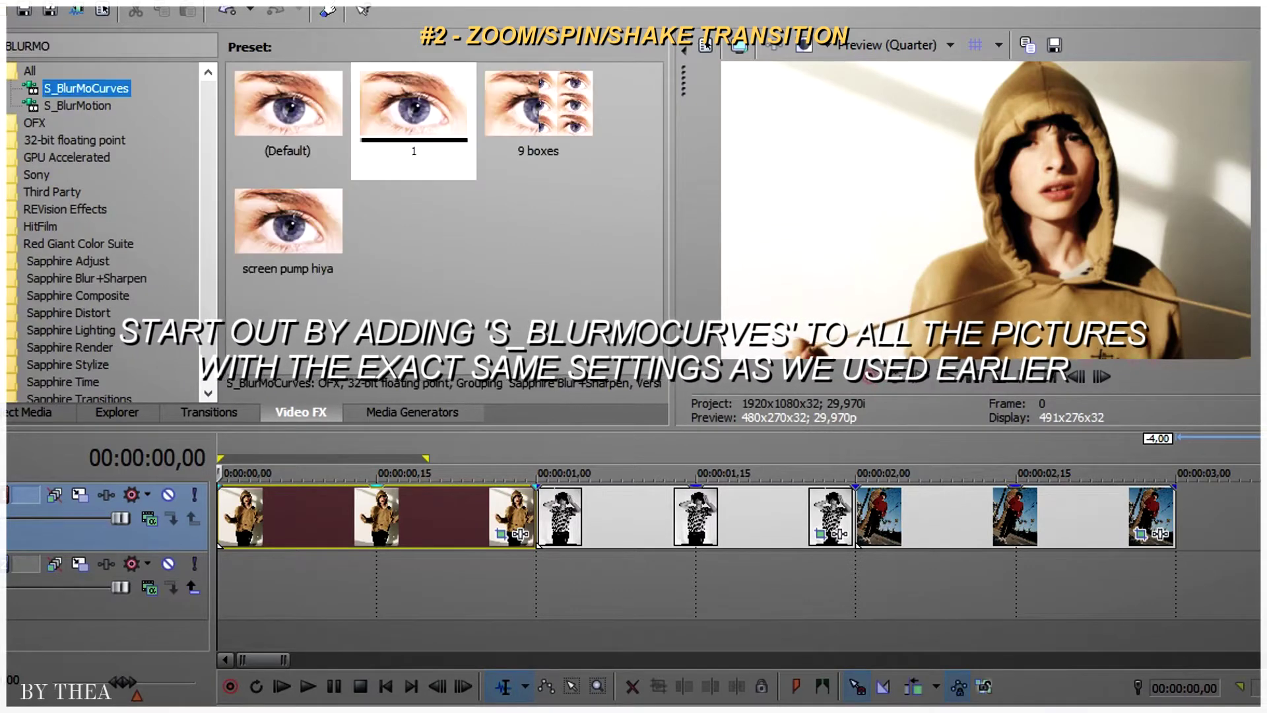
left_click_drag(418, 127, 376, 515)
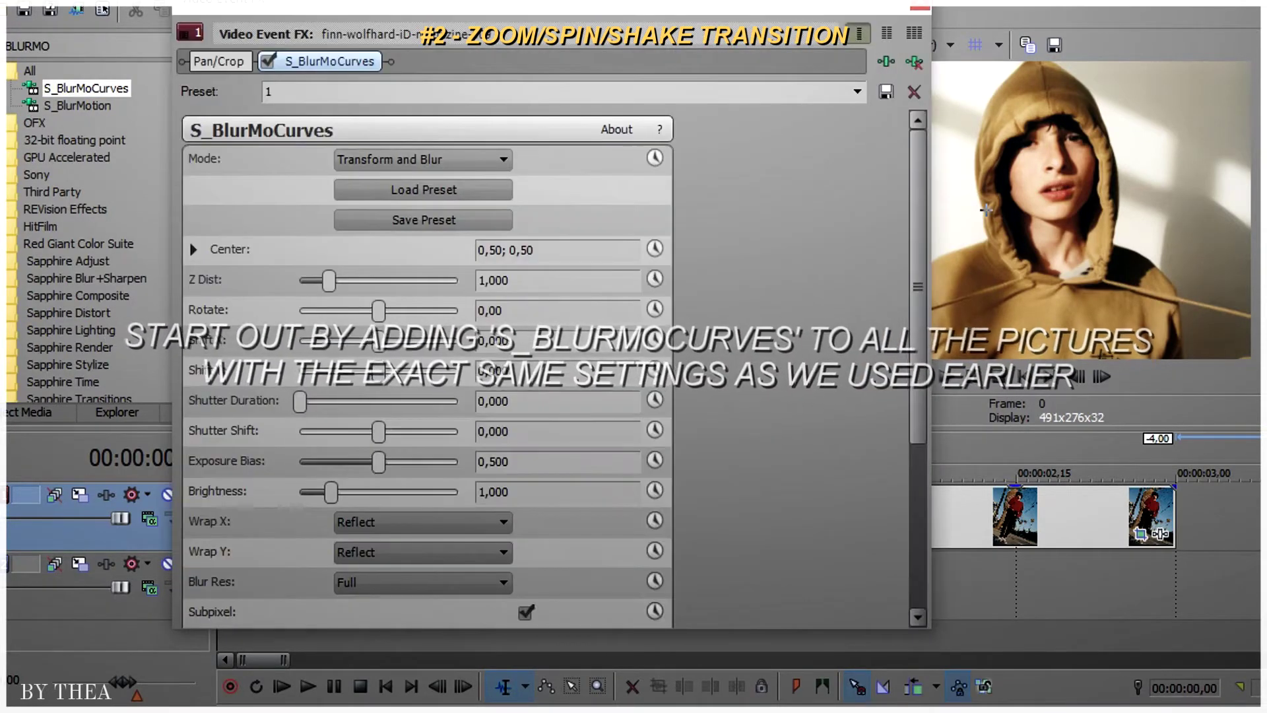
Animate Z Dist and Rotate, setting Z Dist 0,900 and Rotate -5 at 00:00:00,24
left_click(654, 278)
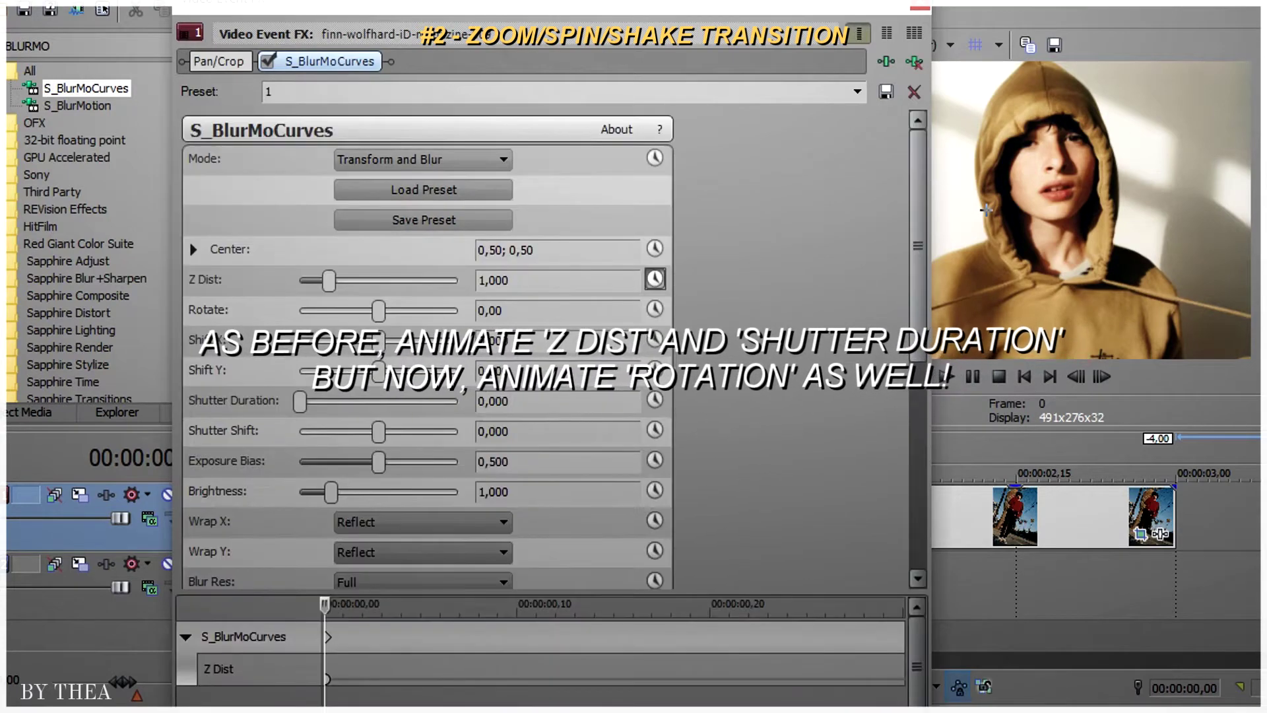
left_click(654, 309)
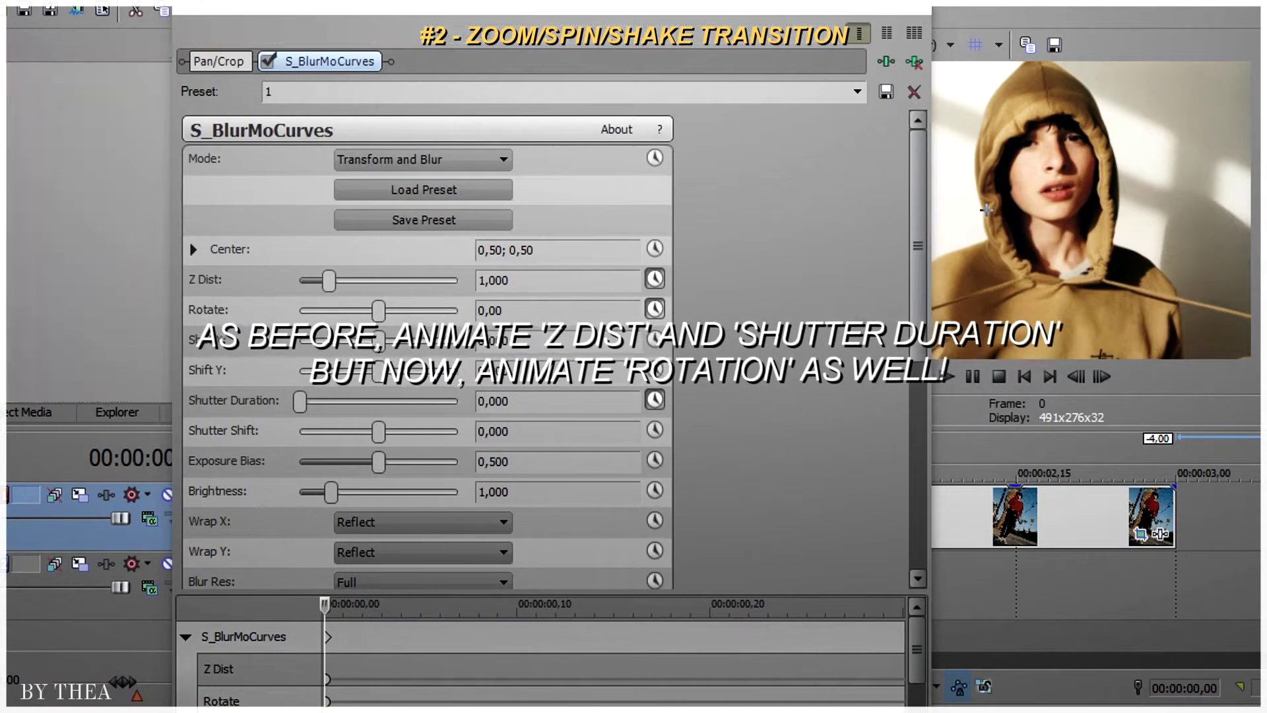
left_click_drag(264, 33, 272, 0)
left_click_drag(911, 528, 812, 528)
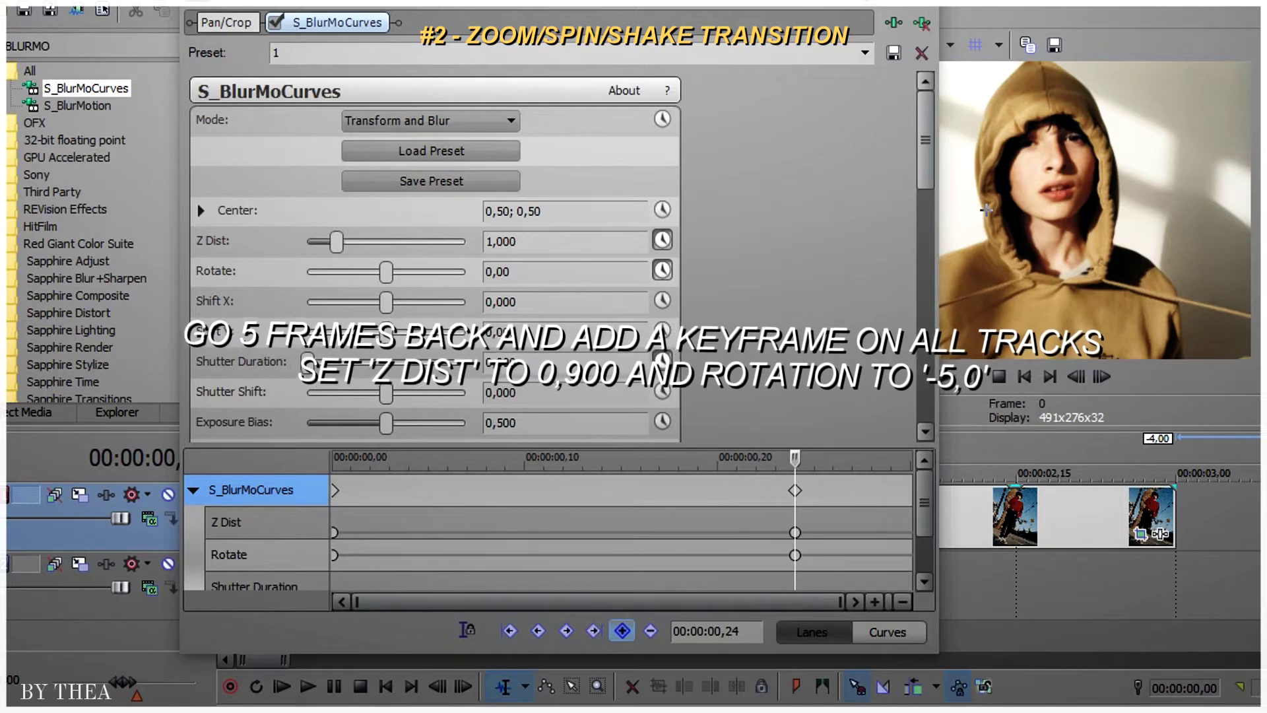
left_click(500, 241)
type("0,9")
key("Return")
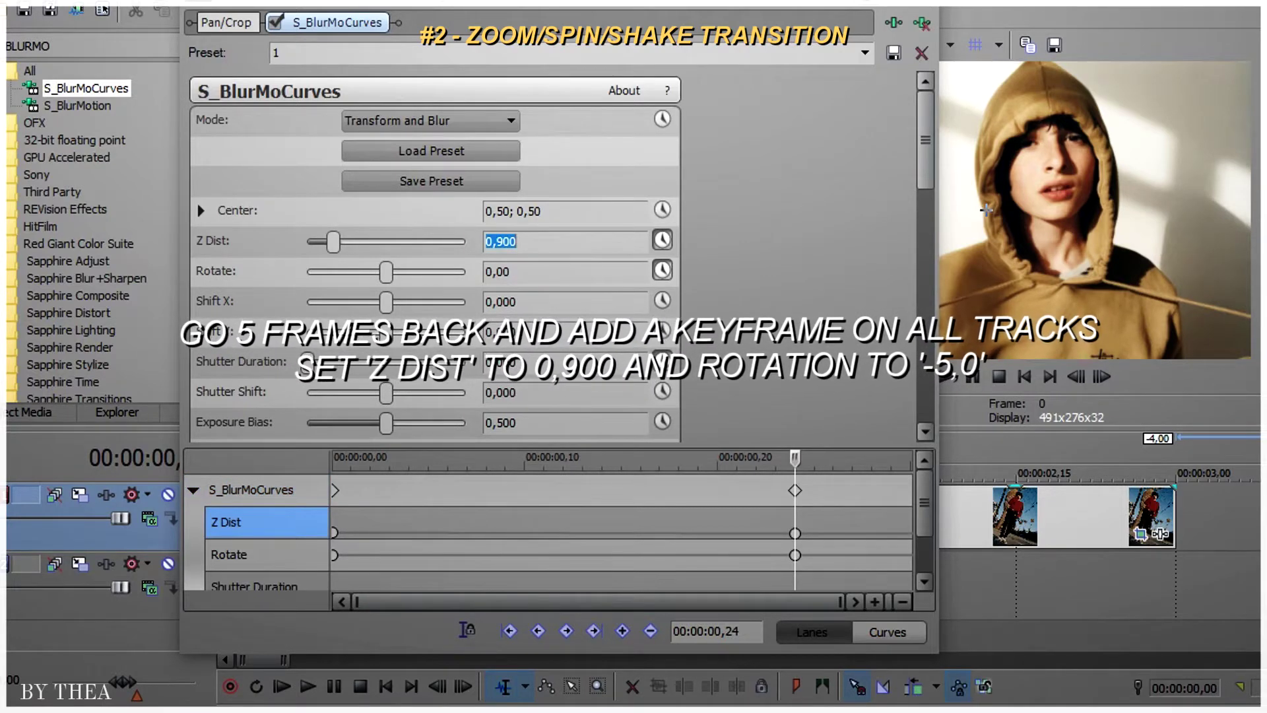
left_click(488, 271)
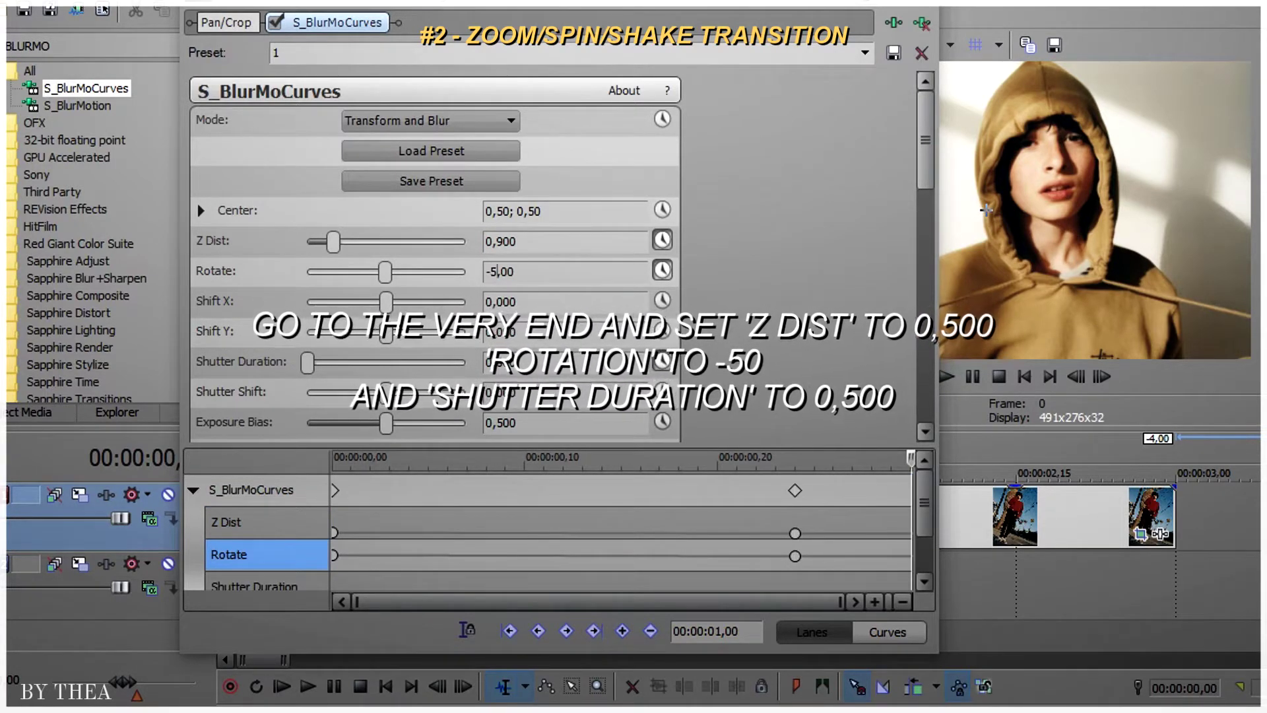
End at Z Dist 0,500, Rotate -50, Shutter Duration 0,500; slow-fade the 00:00:00,24 keyframes
left_click(504, 241)
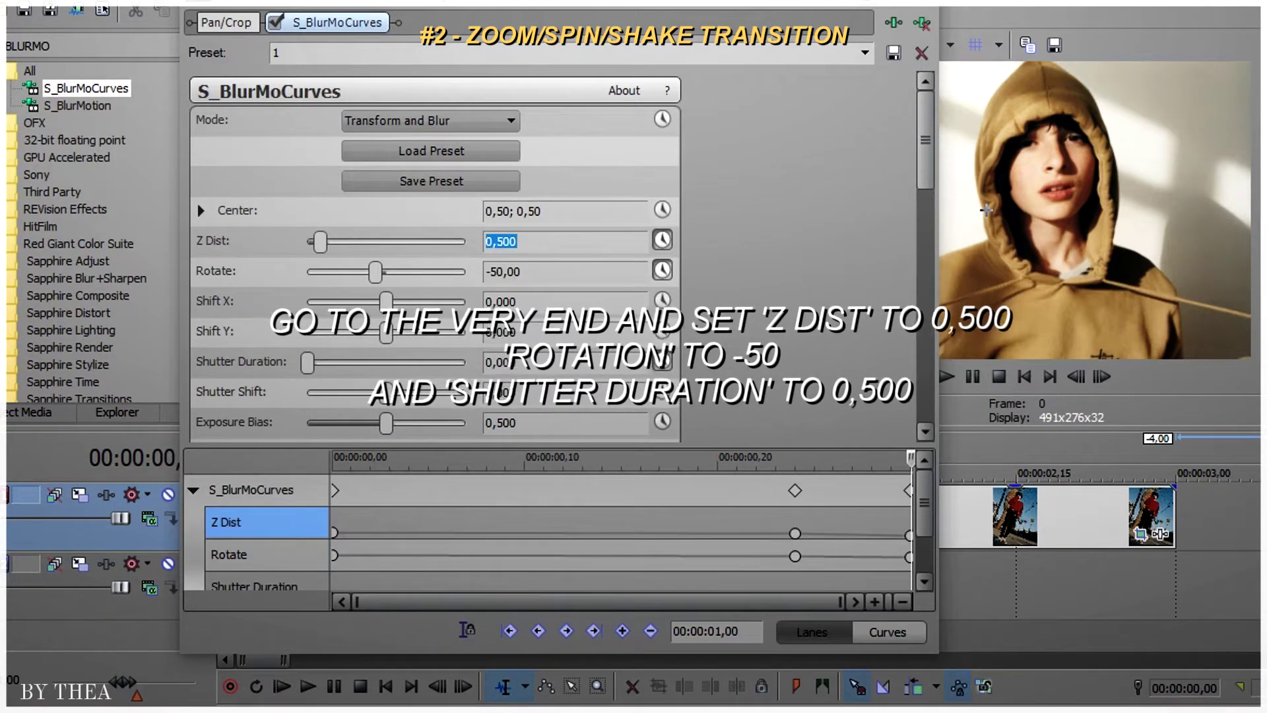
left_click(502, 362)
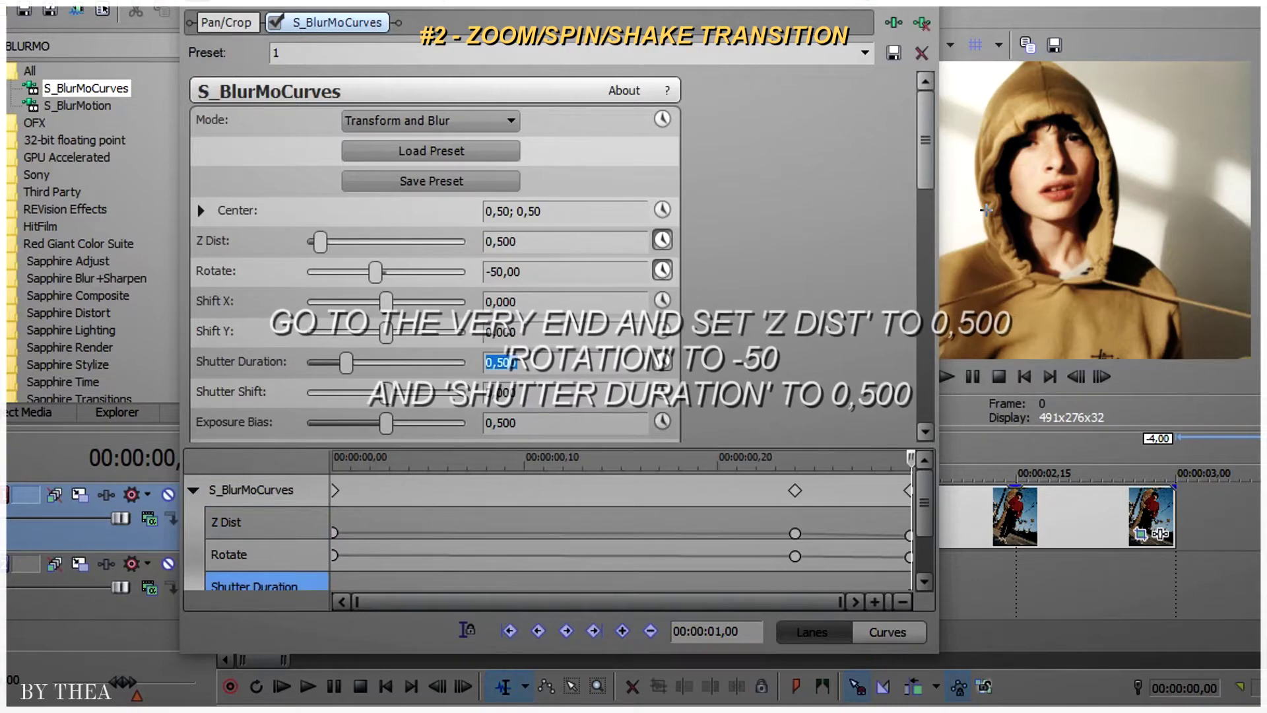
right_click(794, 533)
left_click(860, 416)
right_click(795, 555)
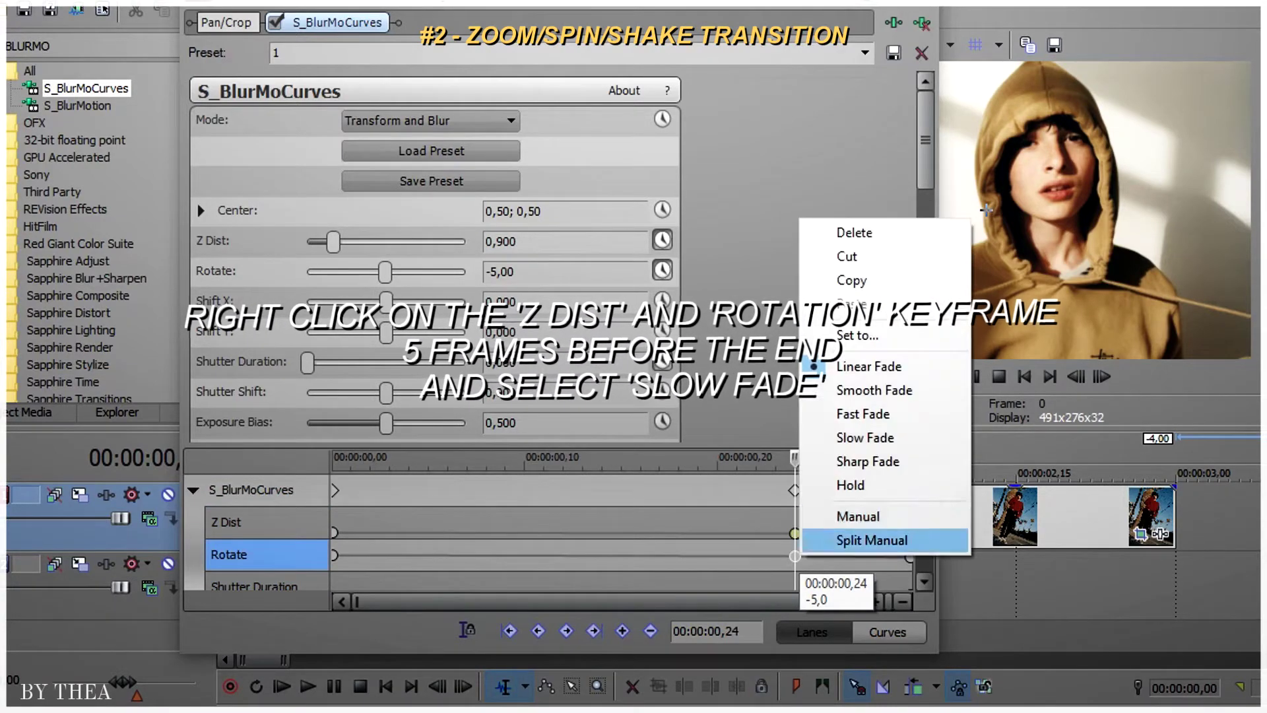
left_click(864, 438)
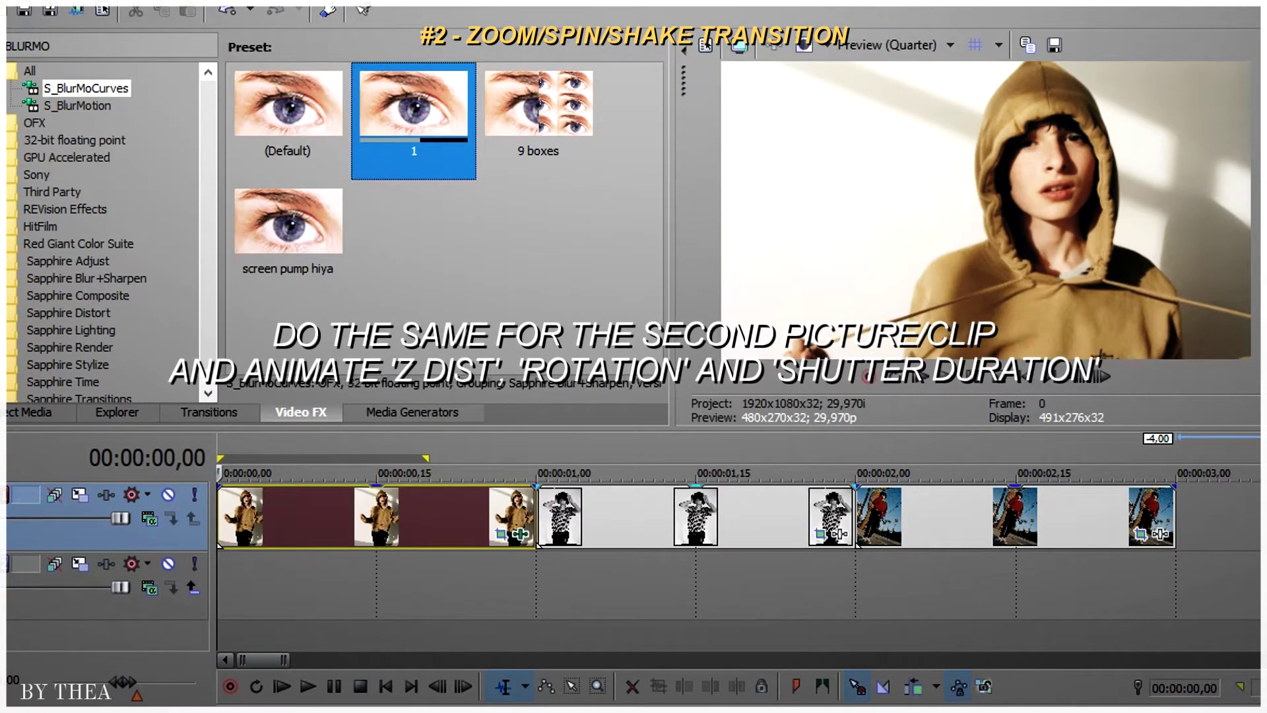
Apply preset 1 to the second clip and keyframe Z Dist 0,500 and Rotate 50 at its start
left_click_drag(414, 119, 695, 516)
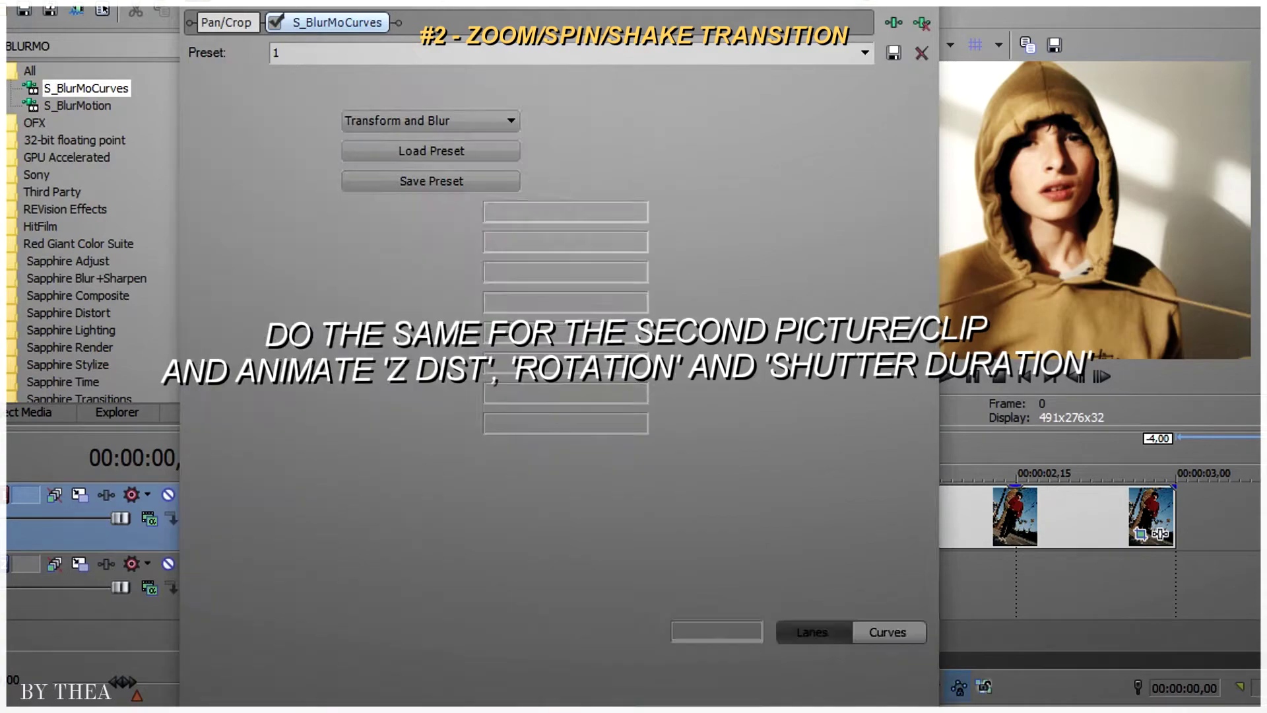
left_click(659, 244)
left_click(660, 273)
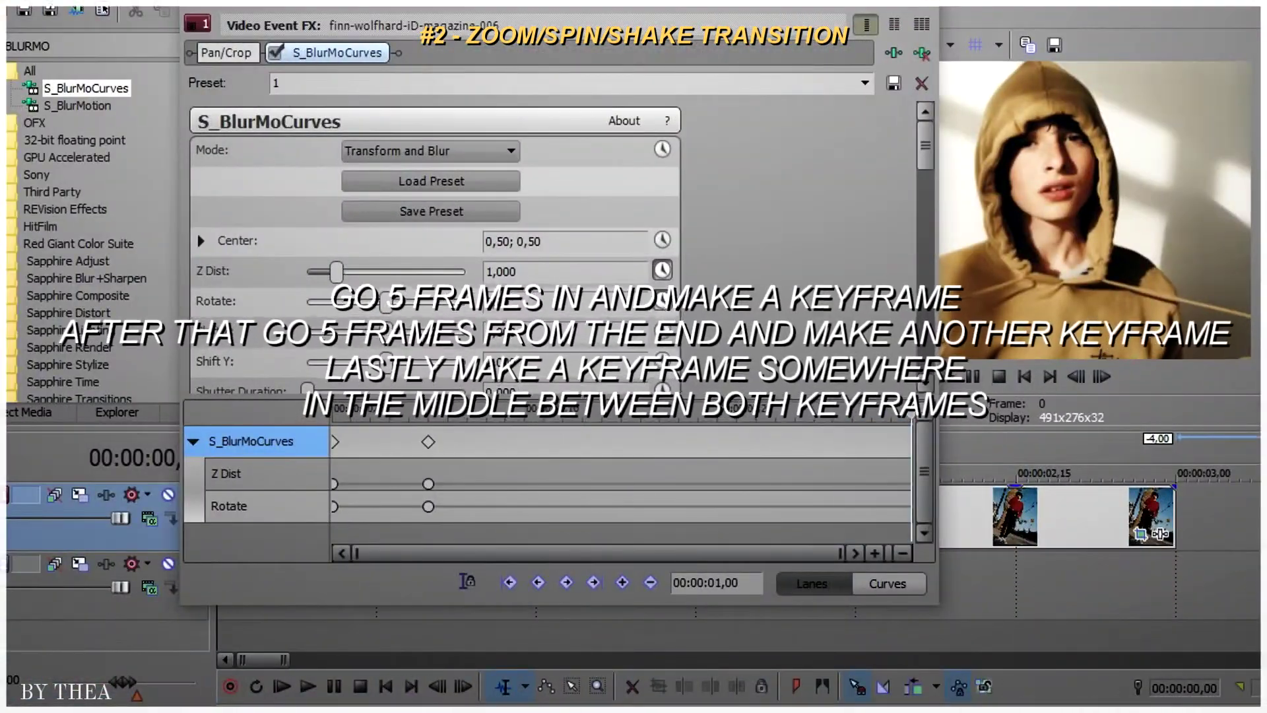
key("Left")
key("Left")
key("Left")
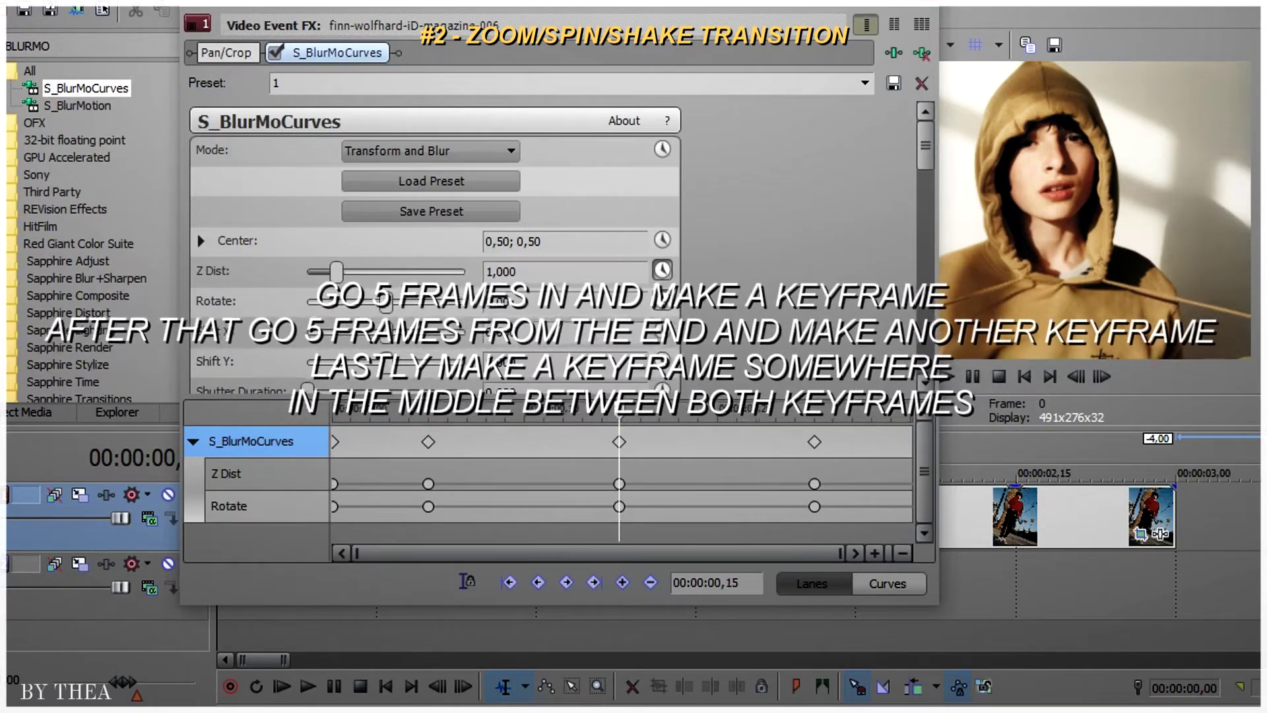
left_click(335, 483)
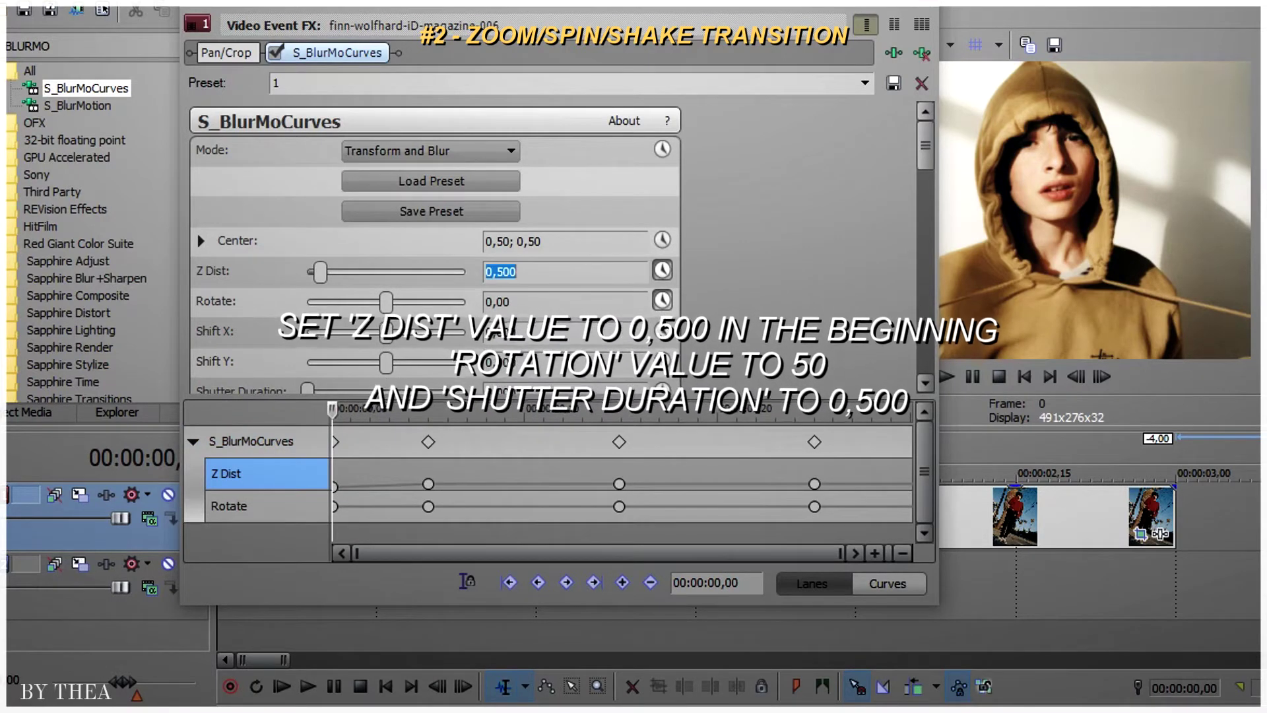
left_click(488, 301)
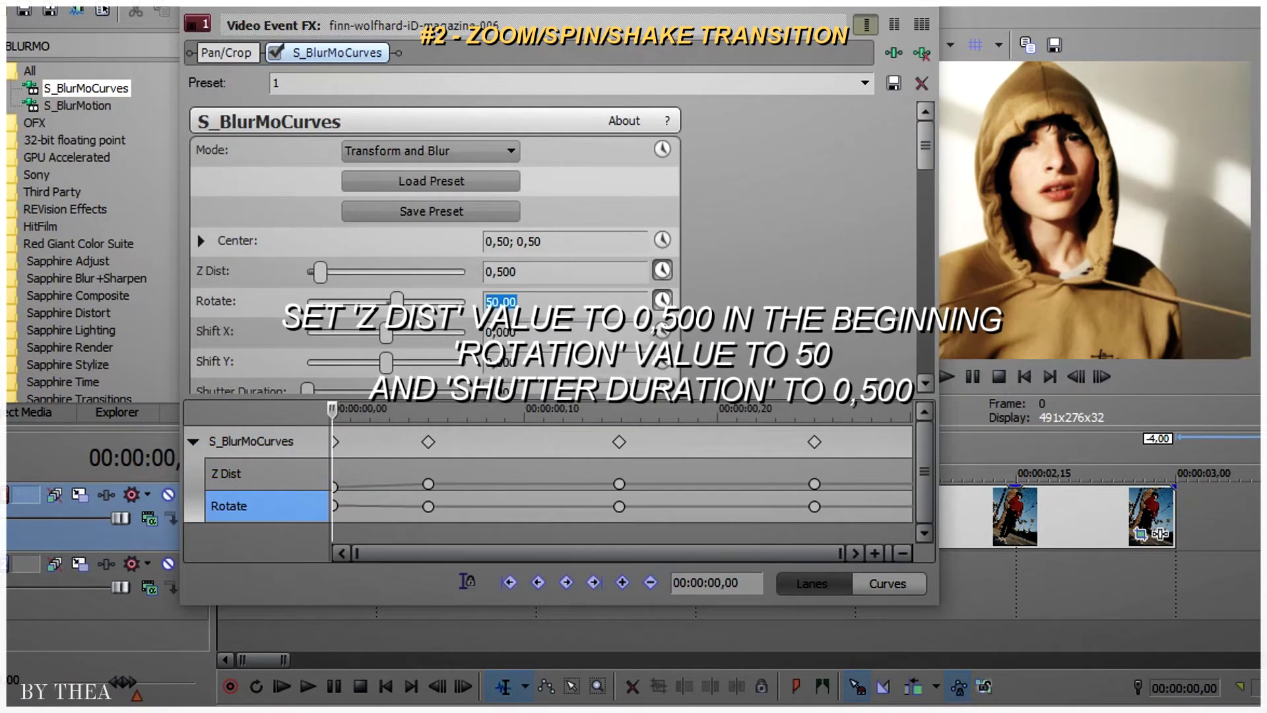
Animate Shutter Duration and set Z Dist 0,900 and Rotate 5 at the 00:00:00,05 keyframe
scroll(436, 251, "down", 1)
scroll(436, 251, "down", 2)
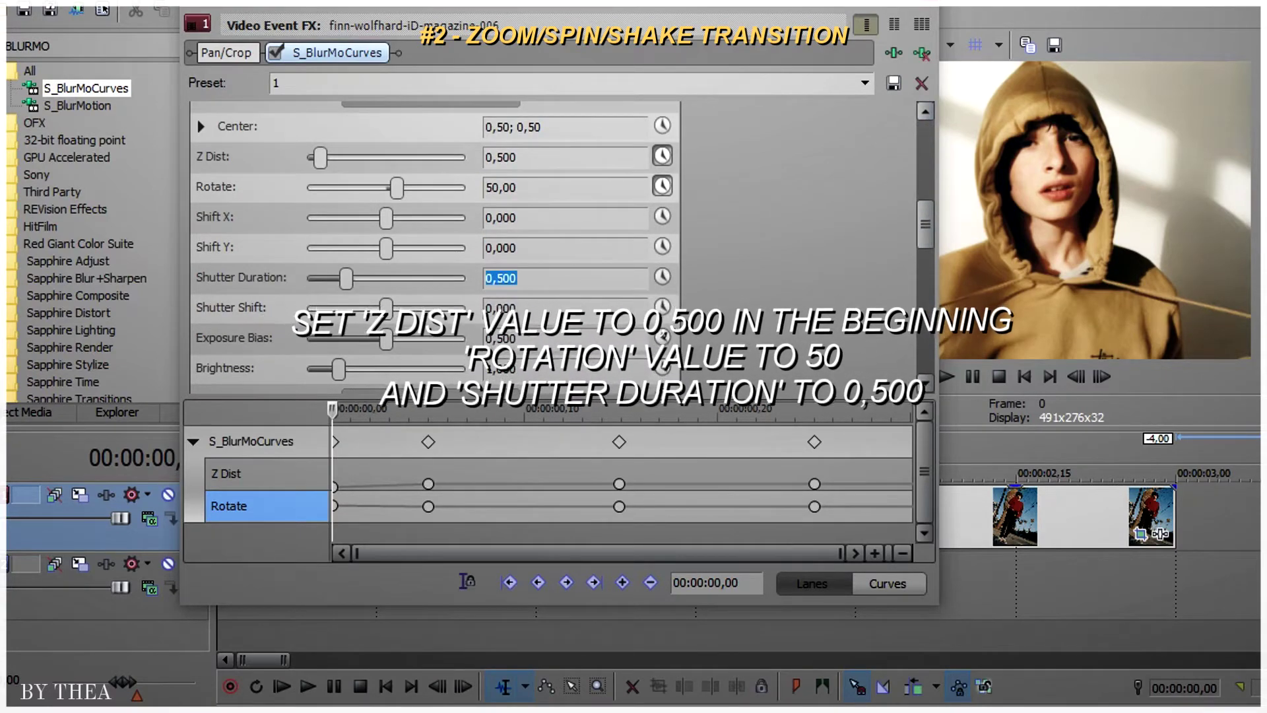
mouse_move(428, 506)
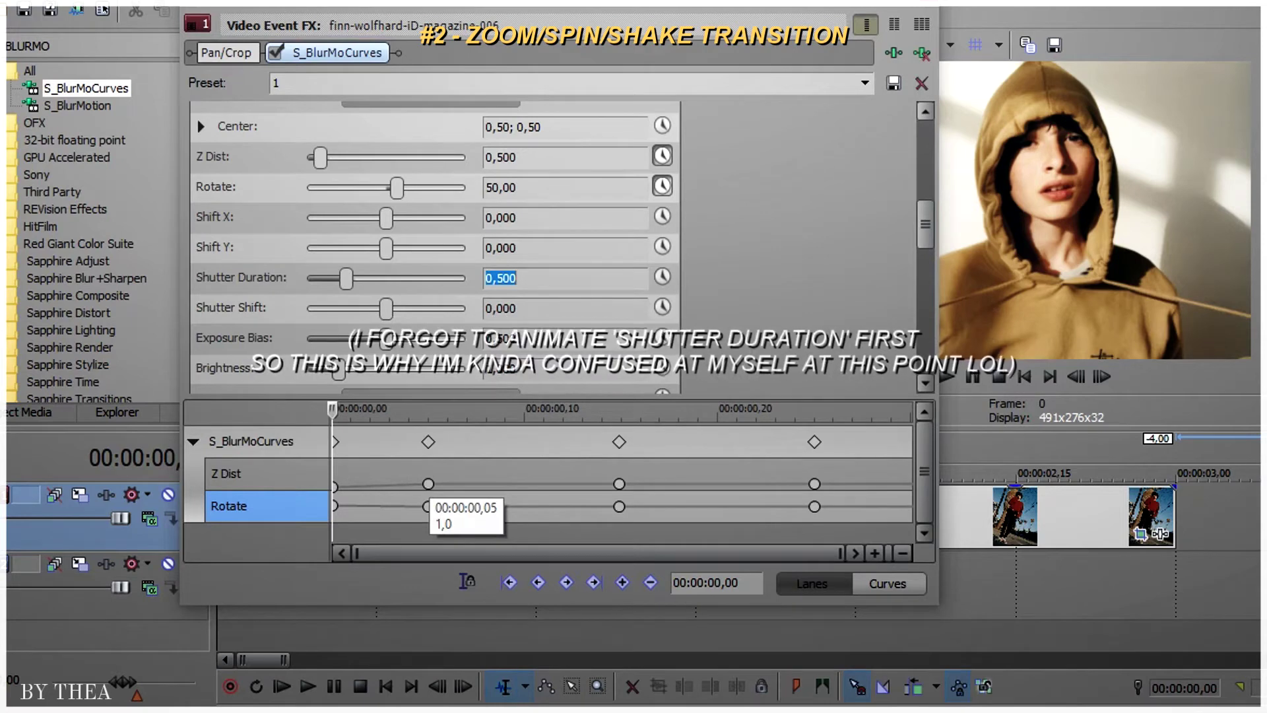
left_click(662, 276)
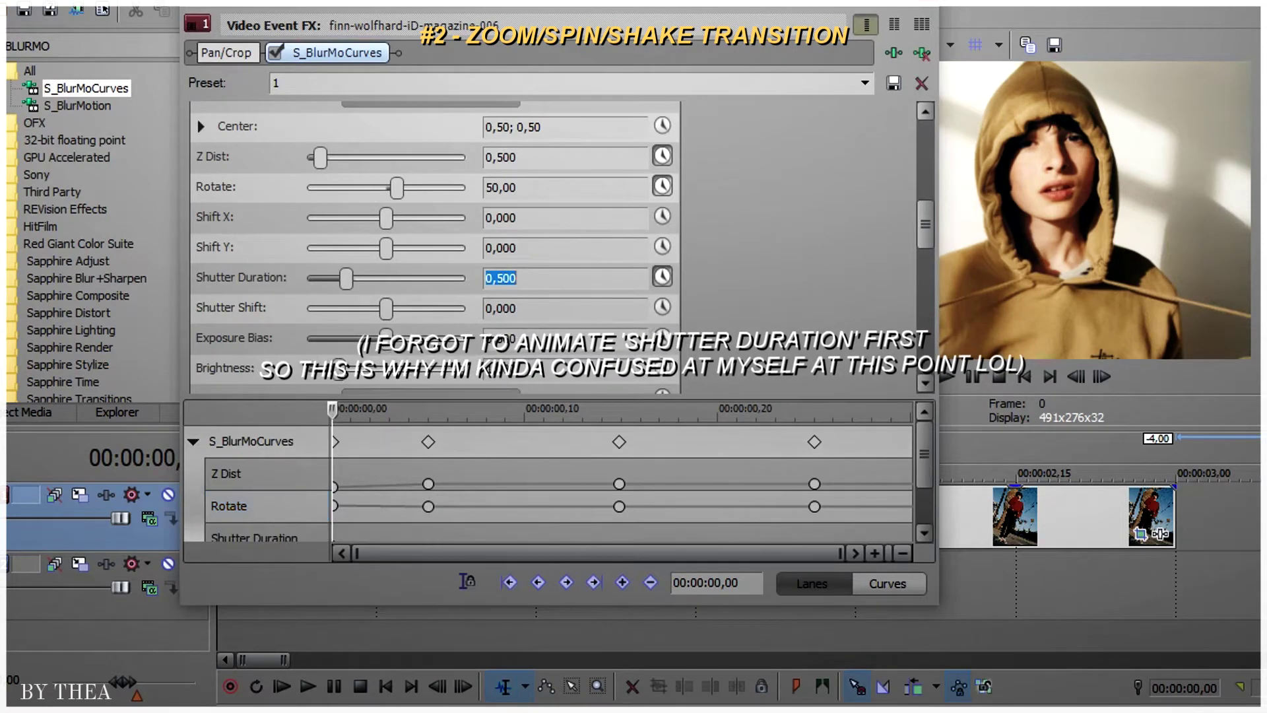
left_click(429, 442)
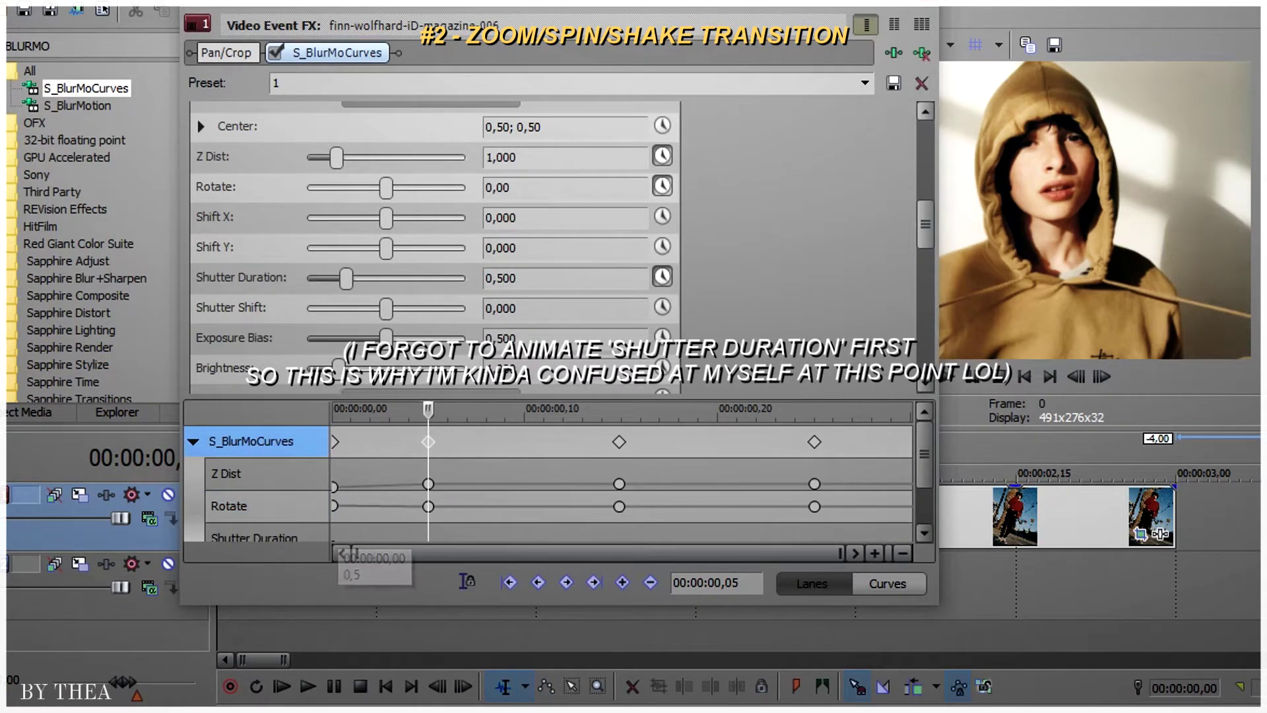
left_click(815, 441)
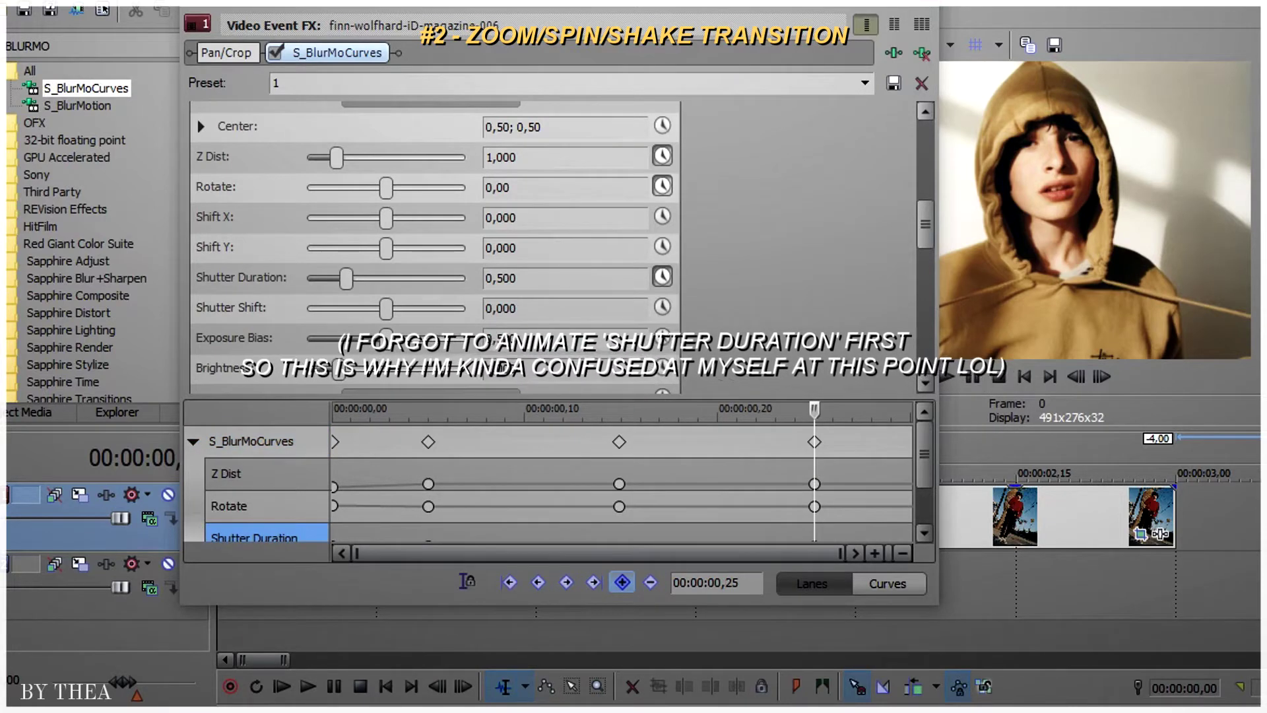
left_click(428, 442)
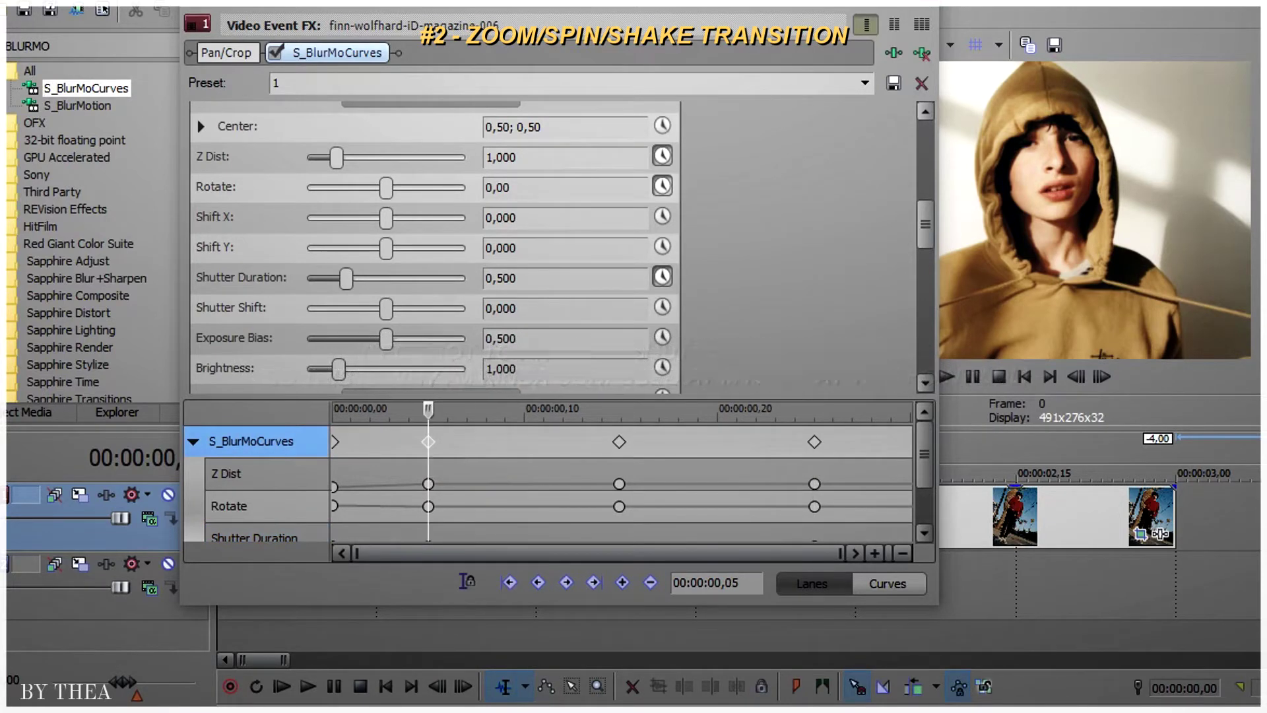
left_click(501, 157)
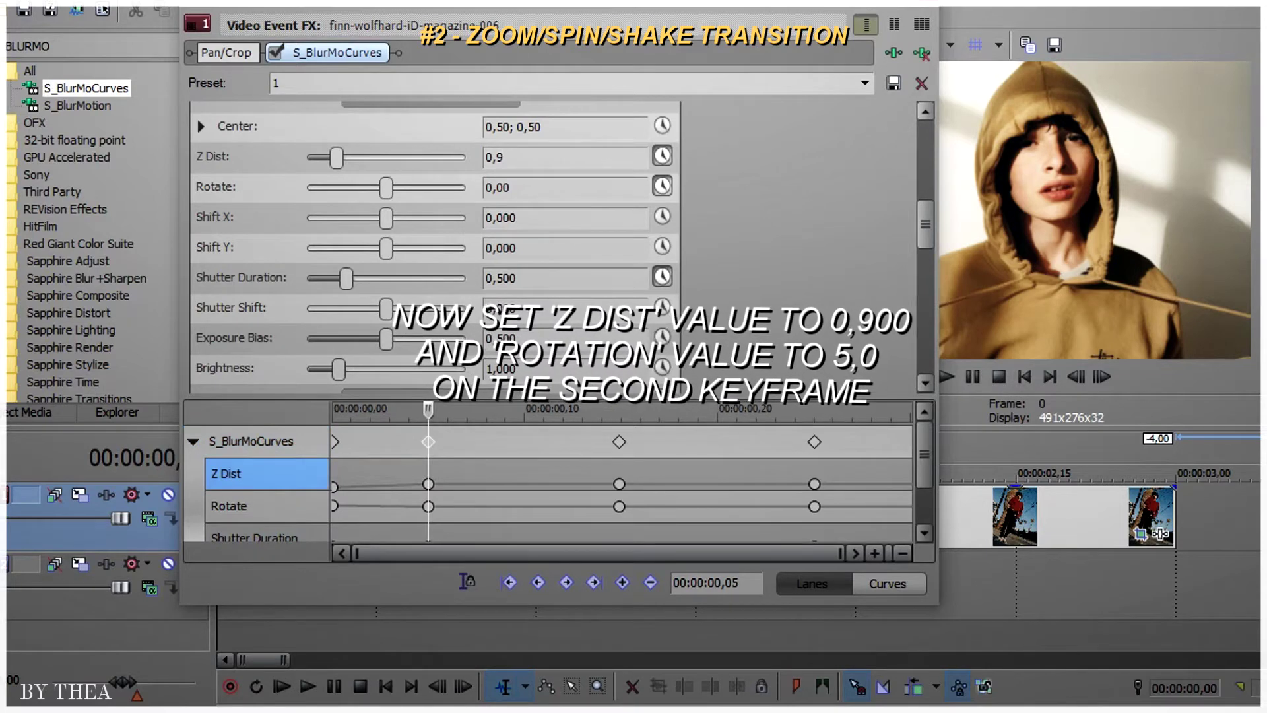
type("0,900")
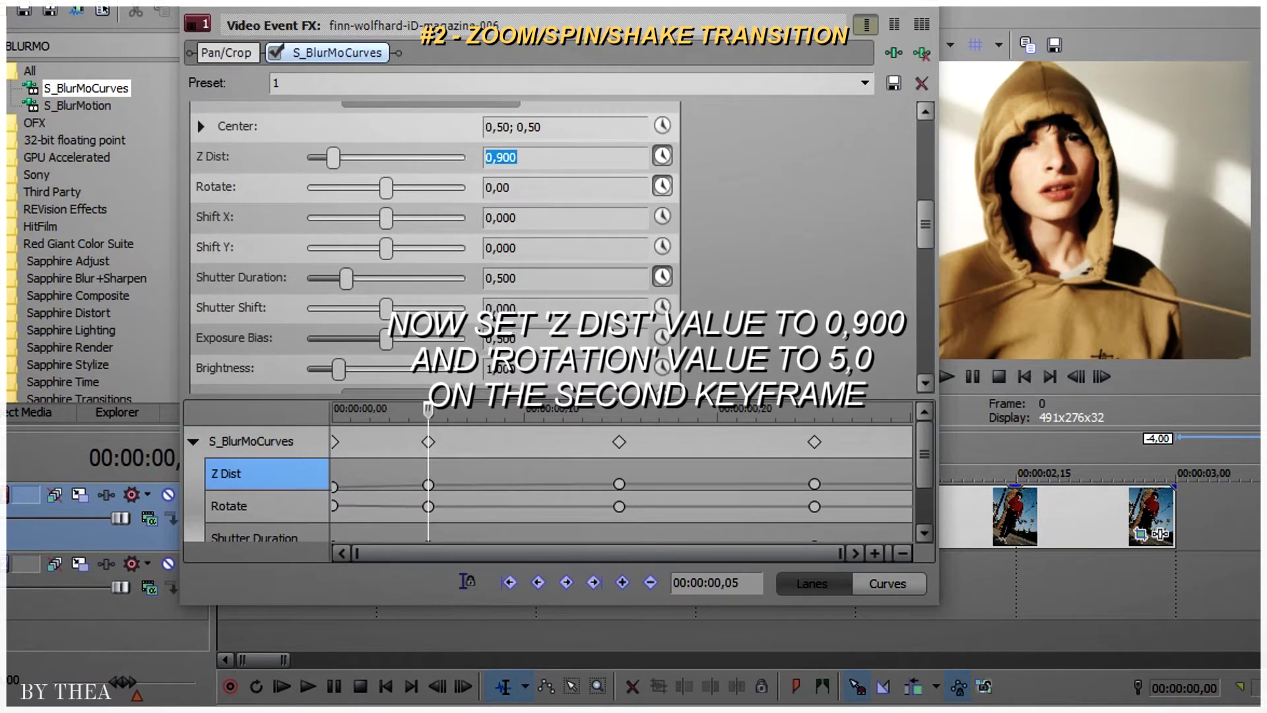
left_click(489, 187)
type("5")
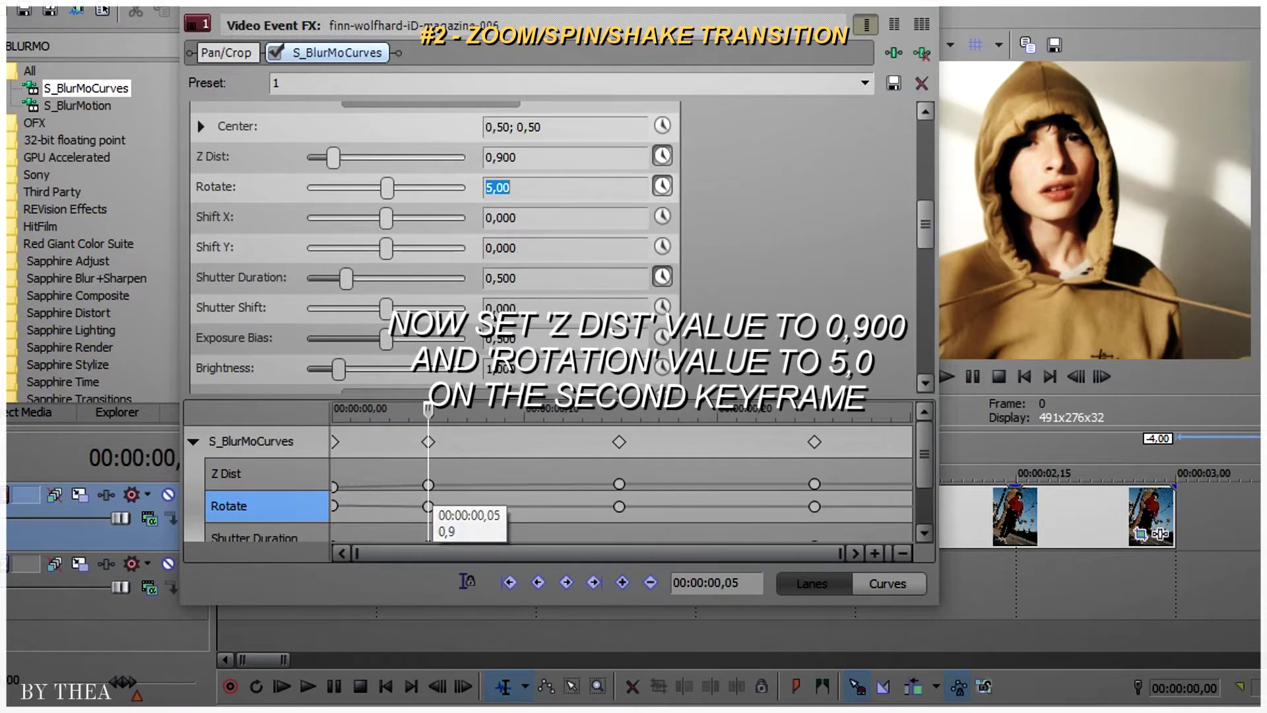
right_click(334, 486)
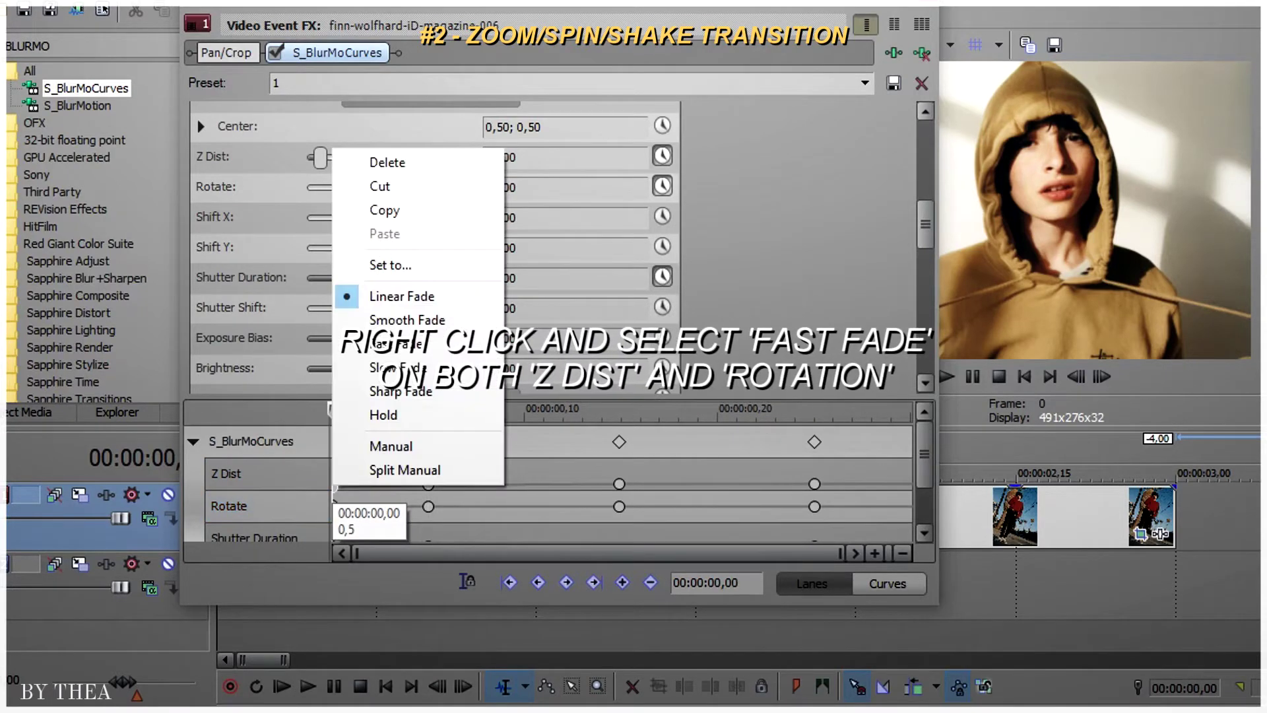
Give the first Z Dist and Rotate keyframes a fast fade
left_click(396, 343)
left_click(335, 506)
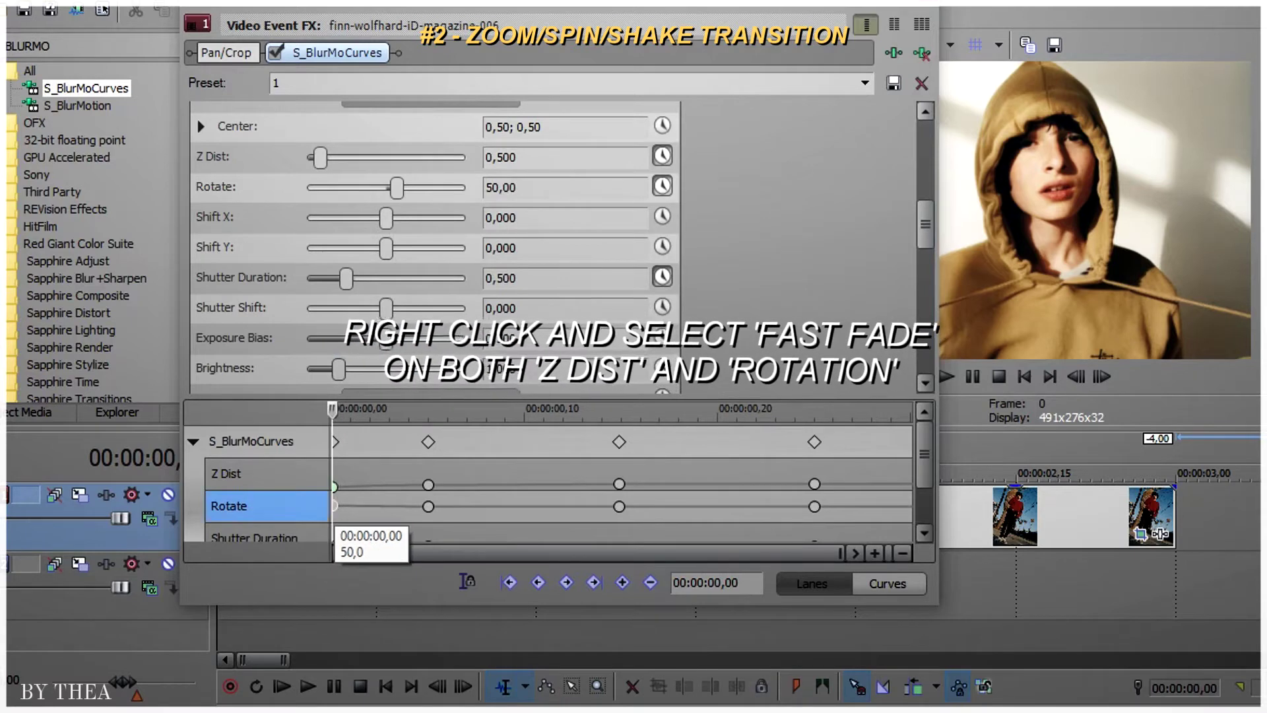
right_click(334, 506)
left_click(396, 366)
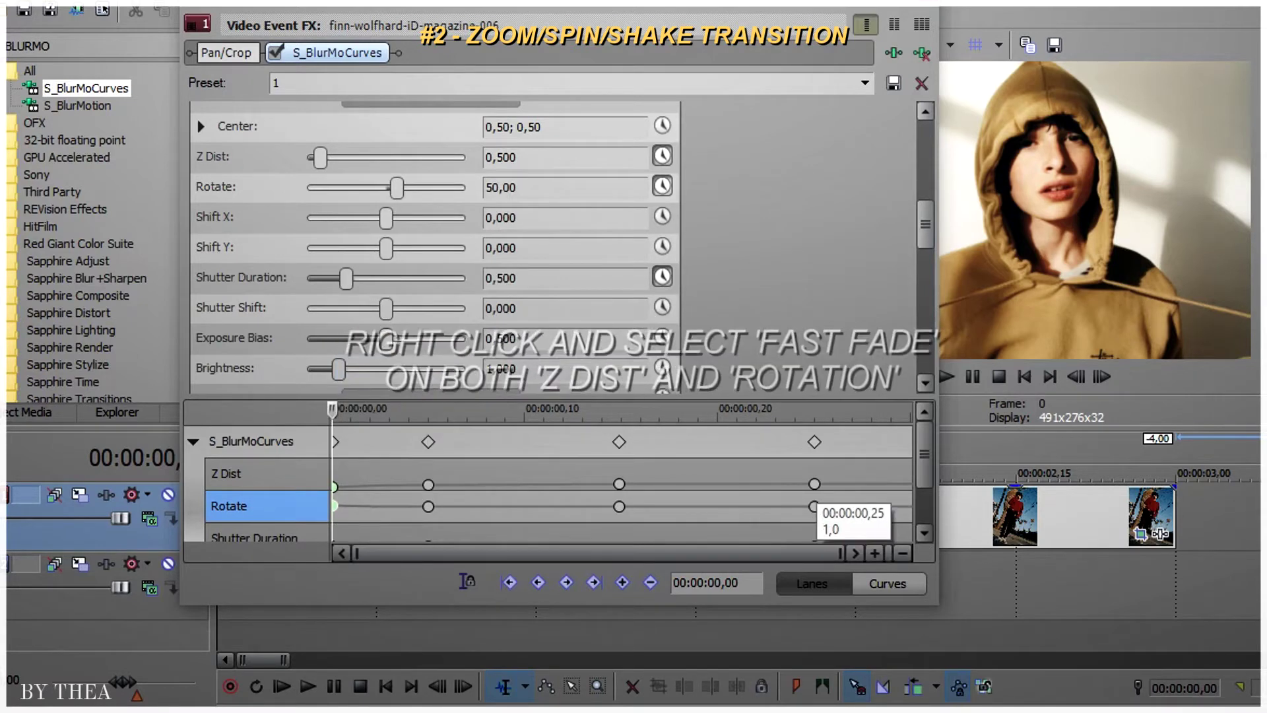
Set Z Dist 1,100 and Rotate -5 at 00:00:00,25, and Z Dist 1,800, Rotate -50 at the end
left_click(815, 484)
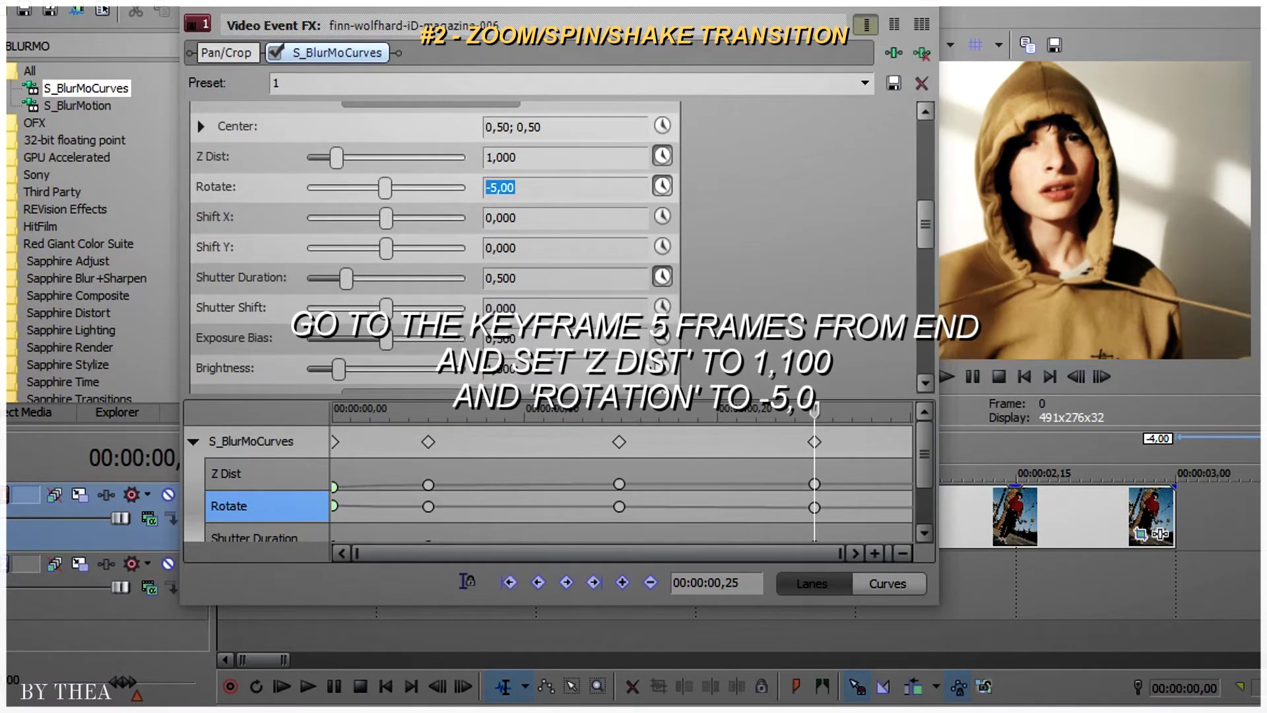
left_click(505, 157)
type("1,100")
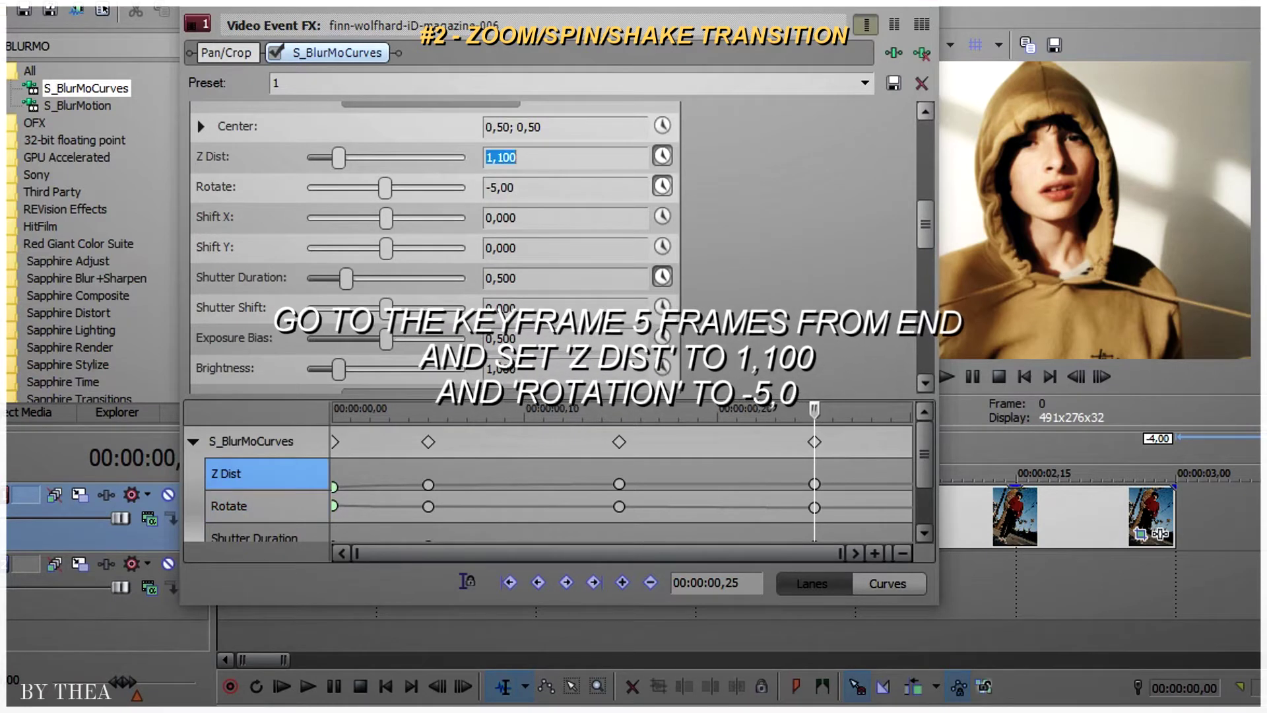
left_click_drag(814, 411, 910, 409)
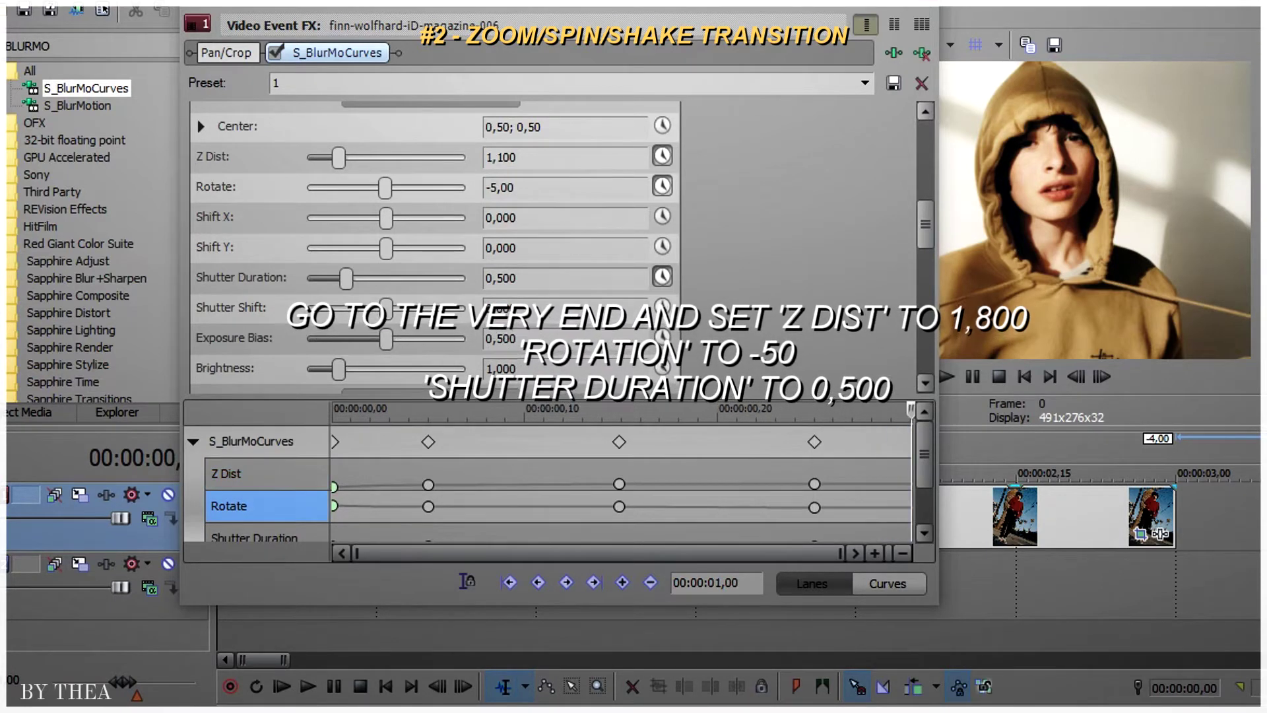
type("0")
key("Return")
left_click(502, 157)
type("1")
key("Return")
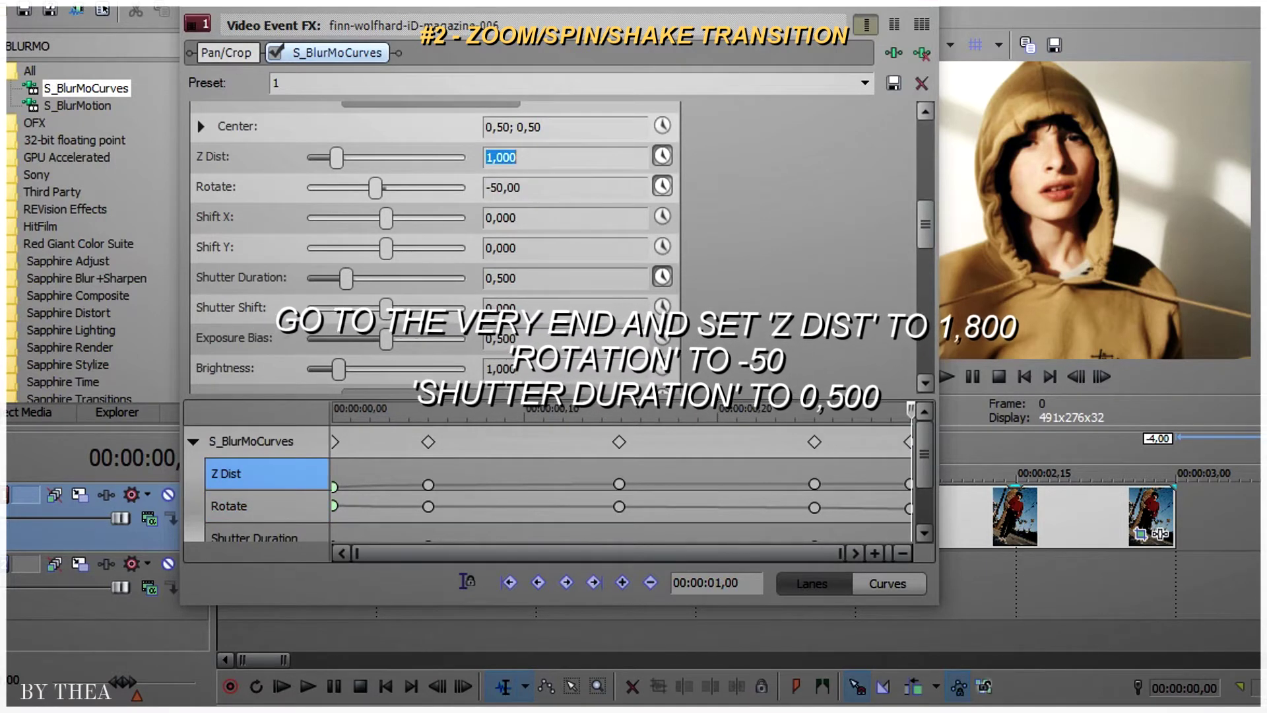
type("1,800")
key("Return")
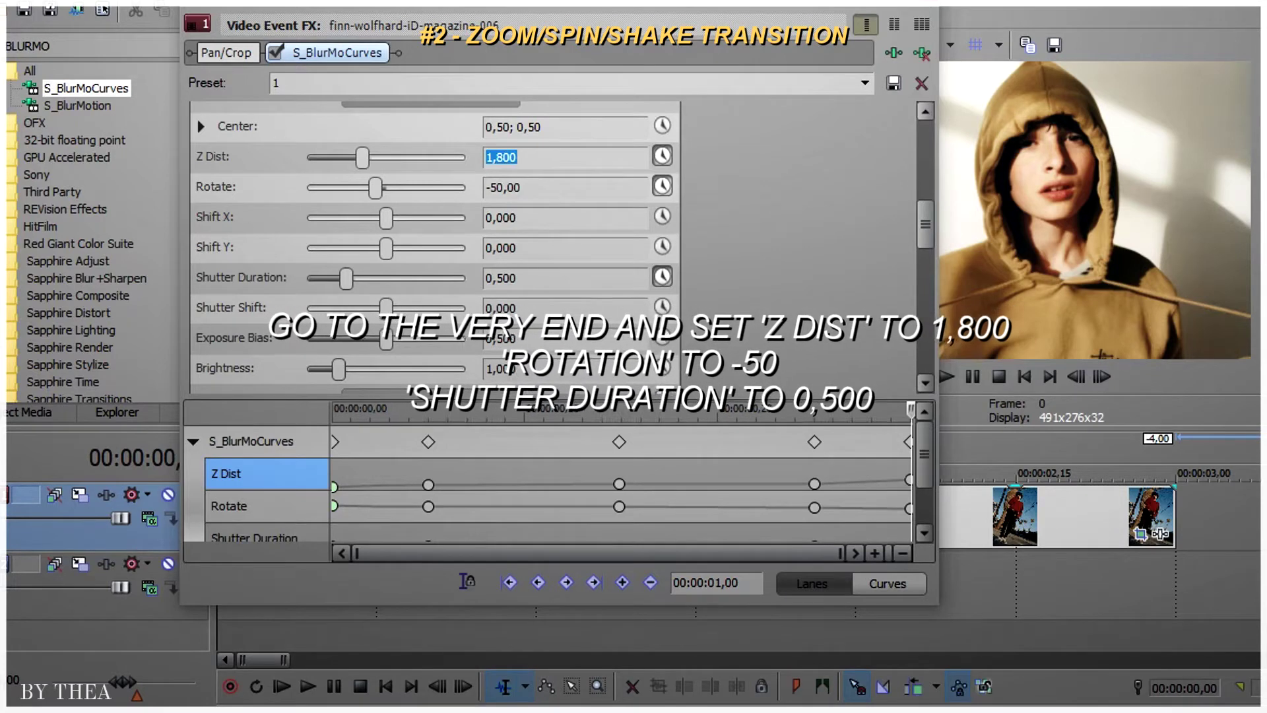
left_click(815, 483)
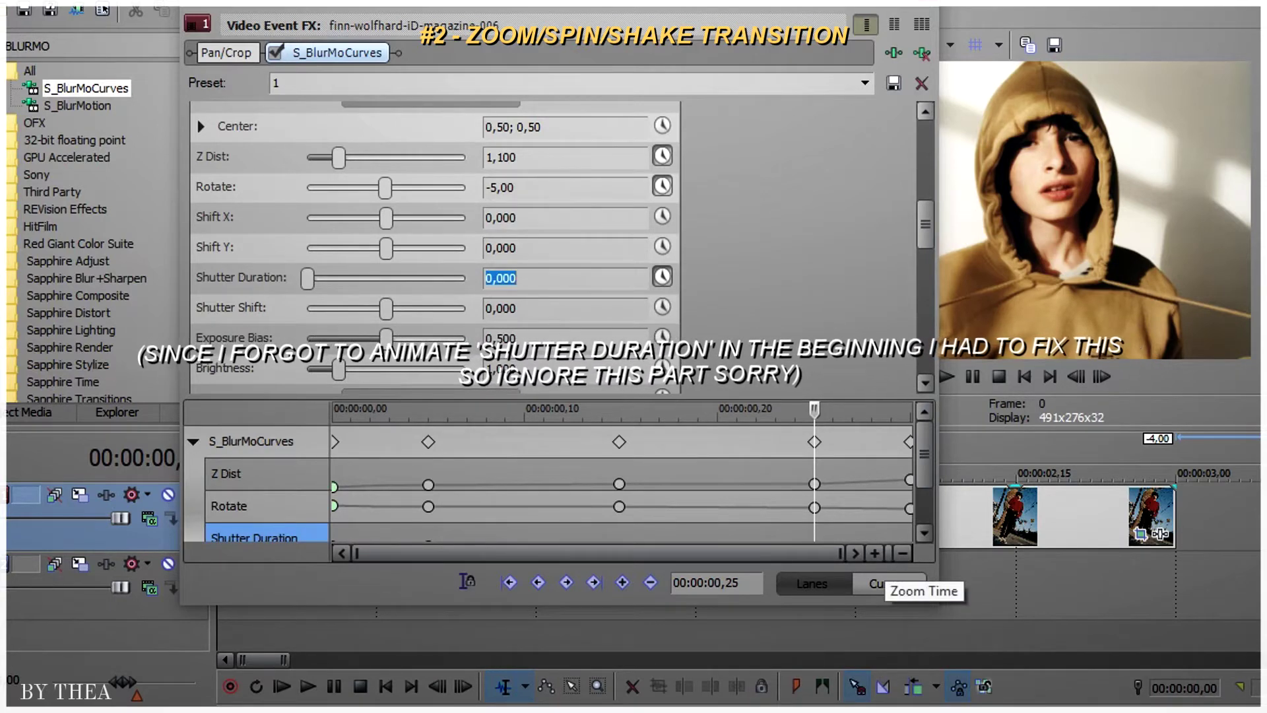
left_click_drag(866, 475, 911, 475)
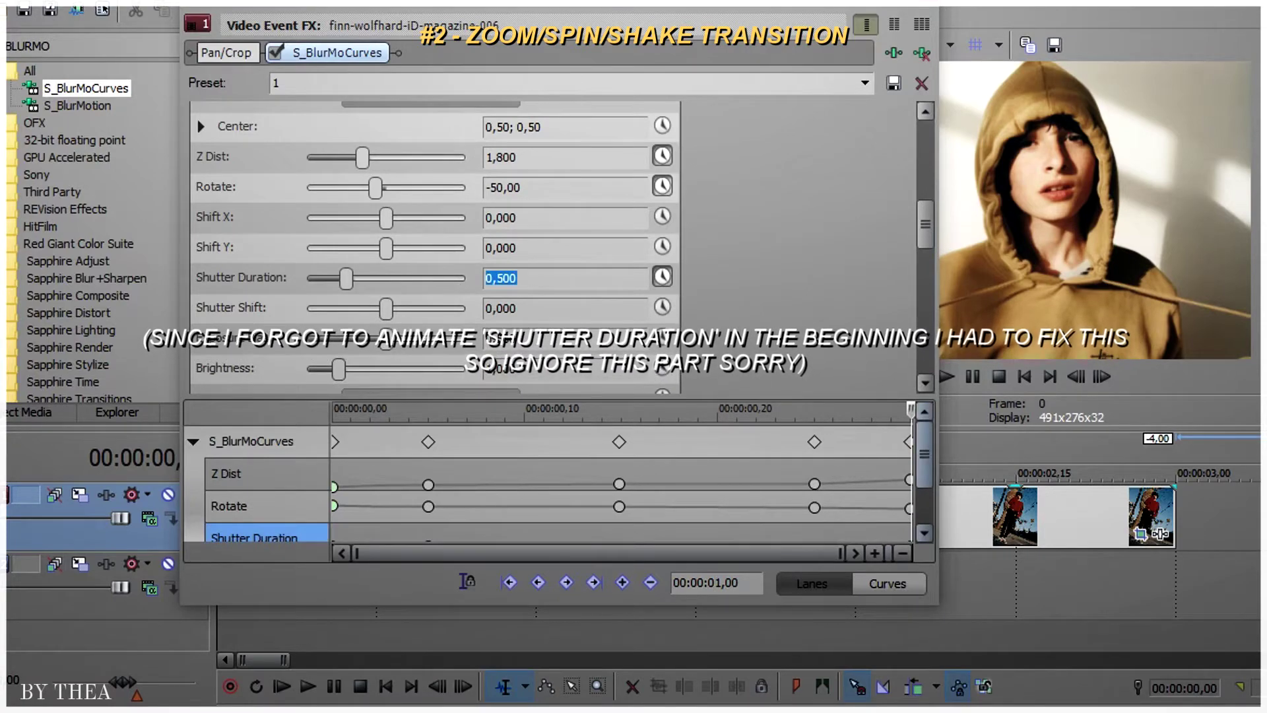
scroll(620, 488, "down", 1)
right_click(814, 452)
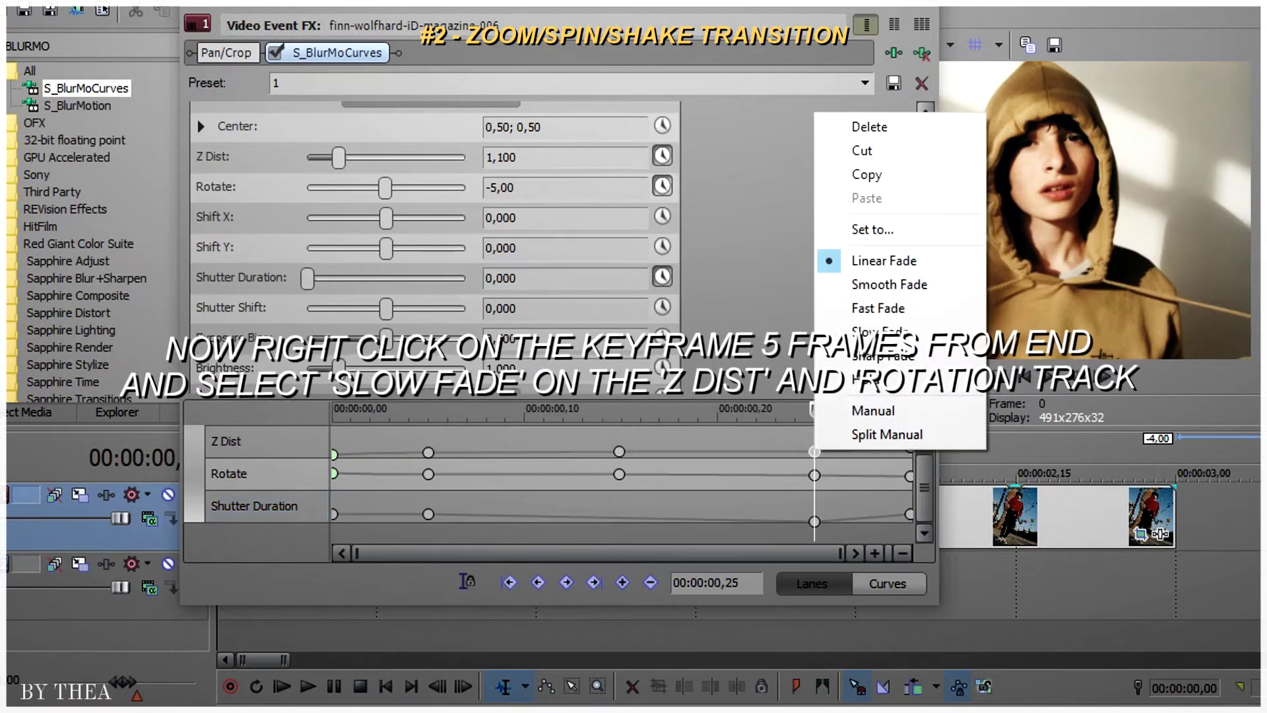
Slow-fade the Z Dist and Rotate keyframes at 00:00:00,25, then play the timeline
left_click(877, 332)
left_click(814, 475)
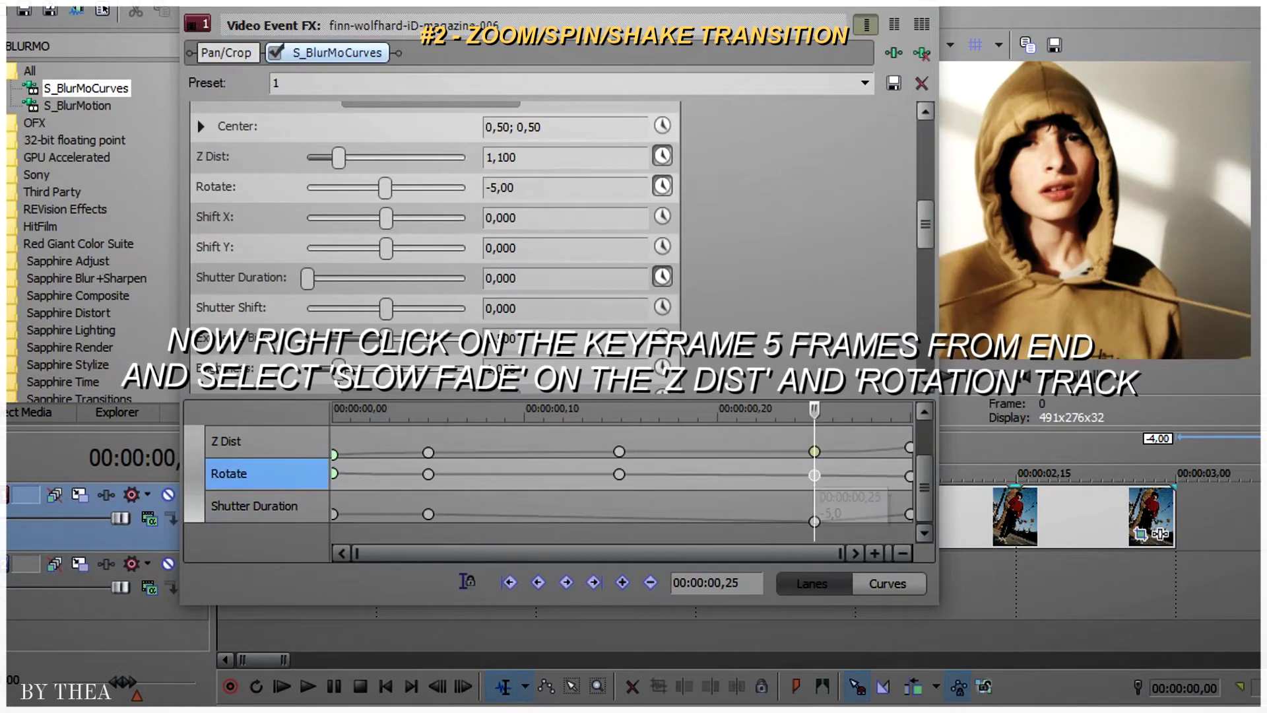
right_click(814, 475)
left_click(871, 353)
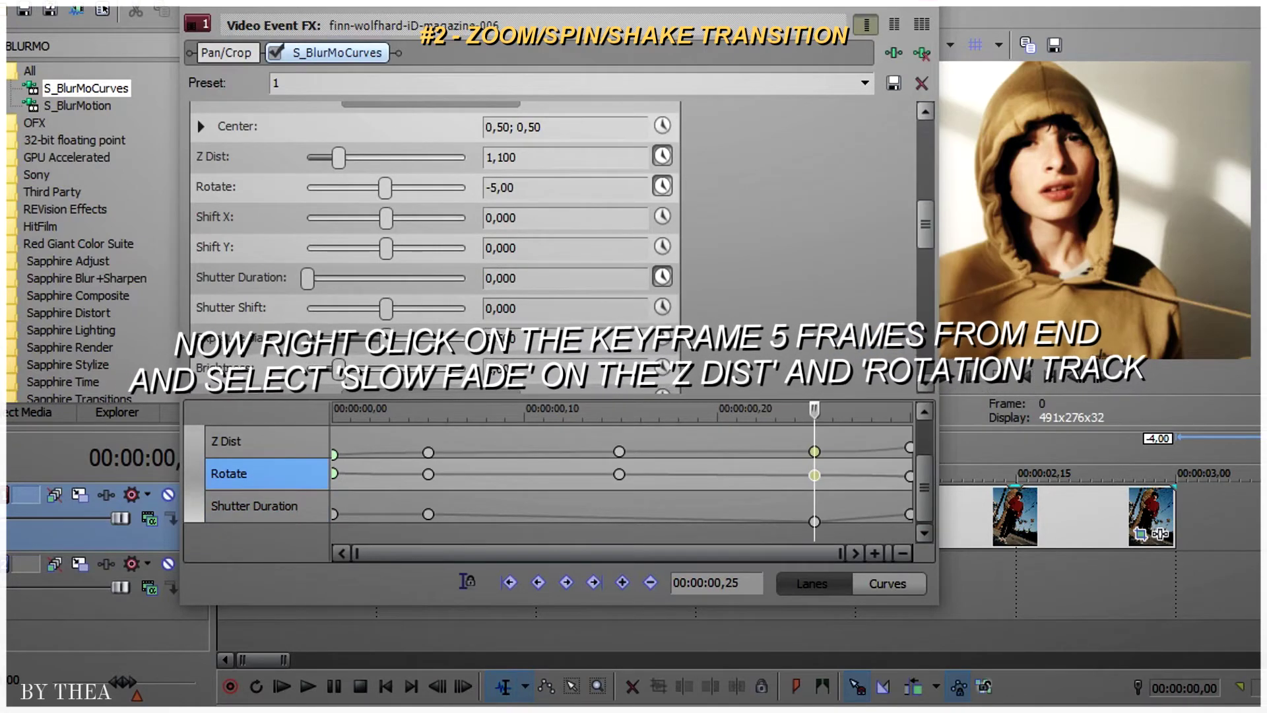
key("space")
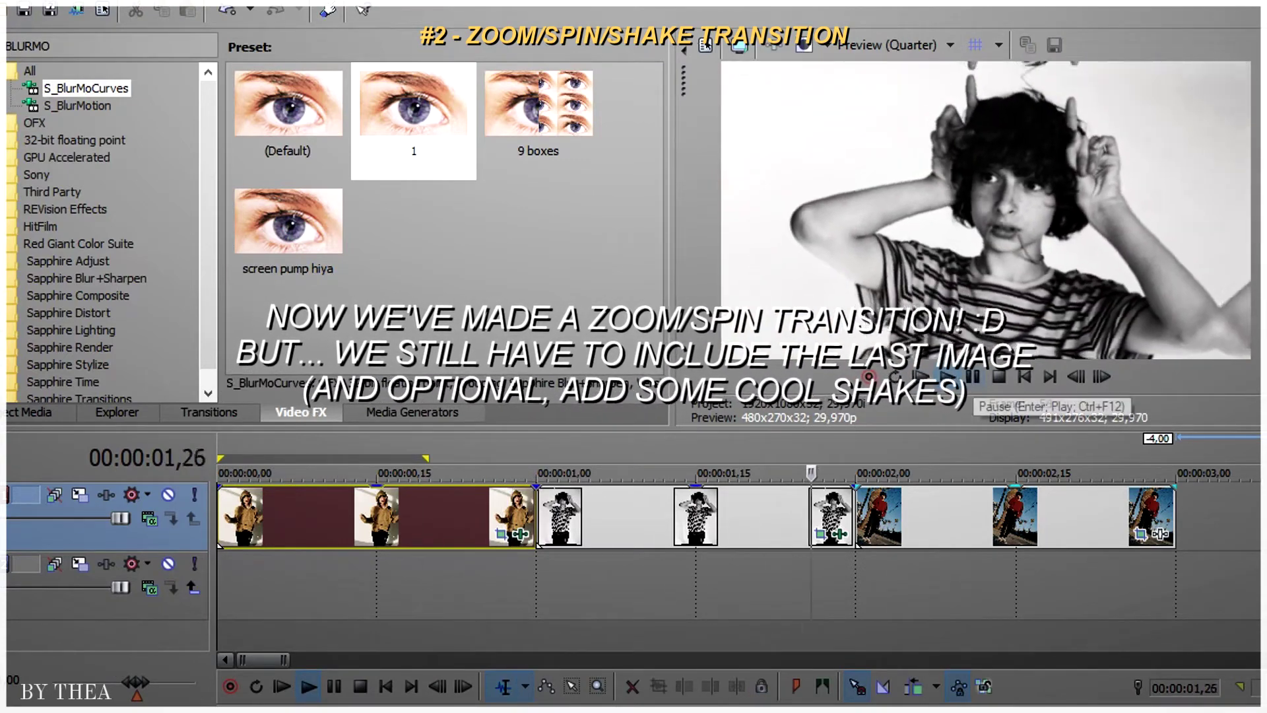
Stop playback and apply BlurMoCurves preset 1 to the red-sweater clip
key("space")
left_click(414, 119)
left_click_drag(414, 118, 1016, 515)
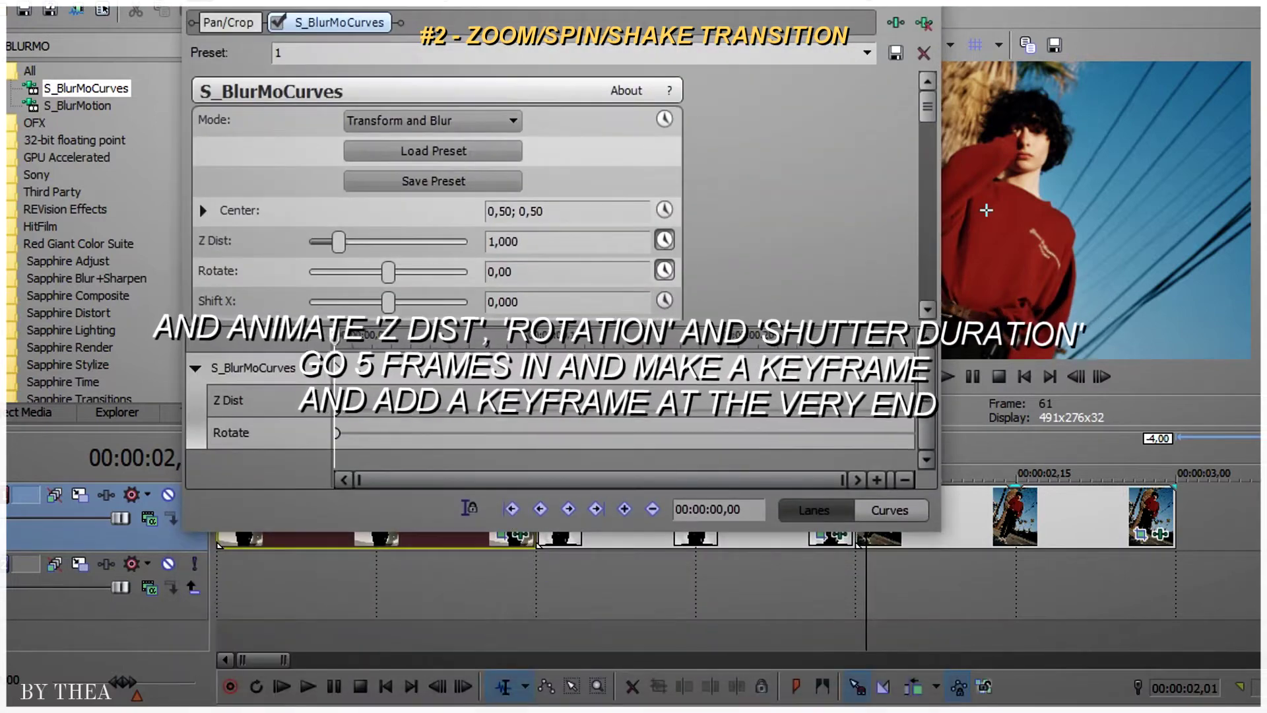
scroll(435, 198, "down", 3)
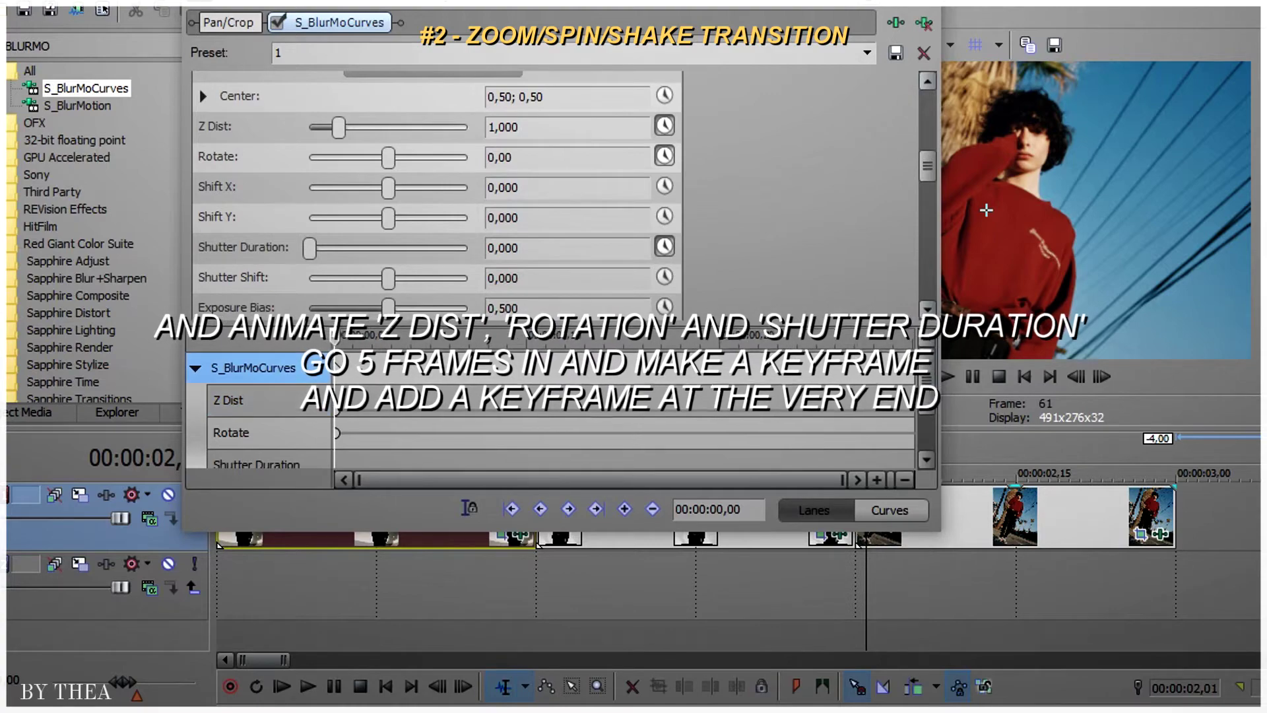
key("Right")
key("Right")
key("Right")
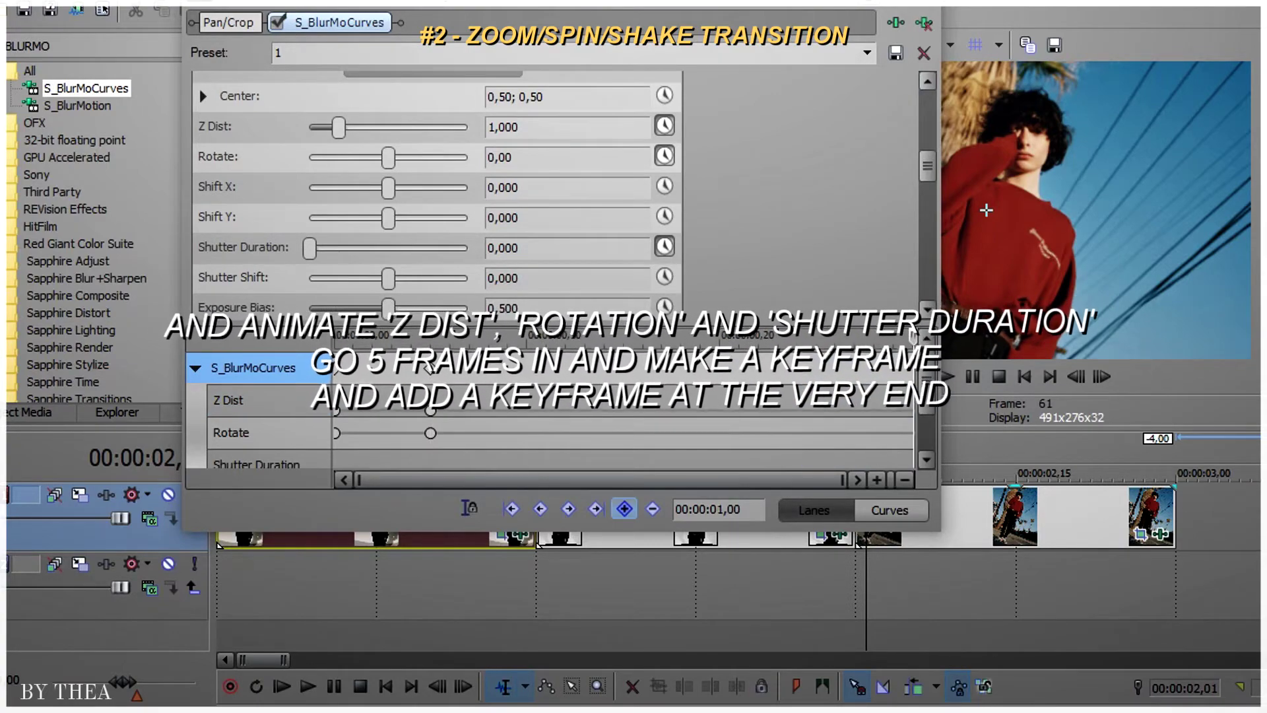
Set the starting keyframe to Z Dist 0,500, Rotate 50 and Shutter Duration 0,500
left_click(336, 410)
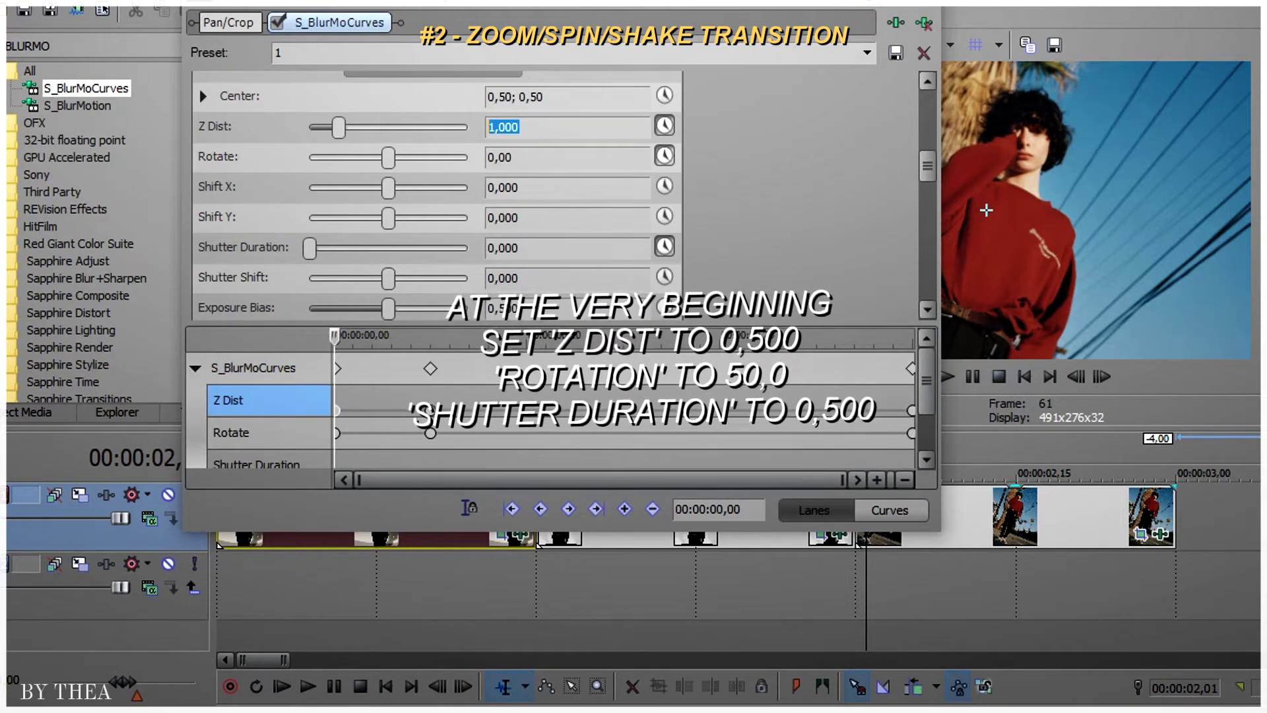
type("0,500")
key("Return")
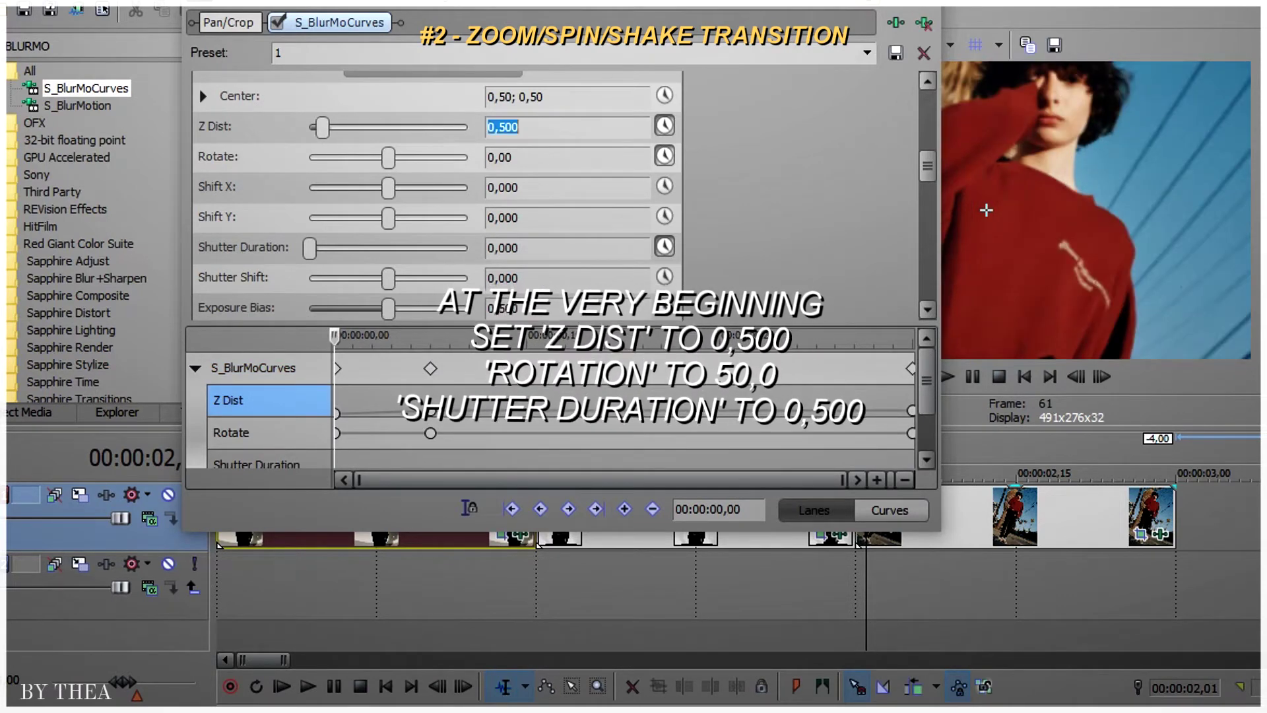
left_click(489, 157)
type("50")
key("Return")
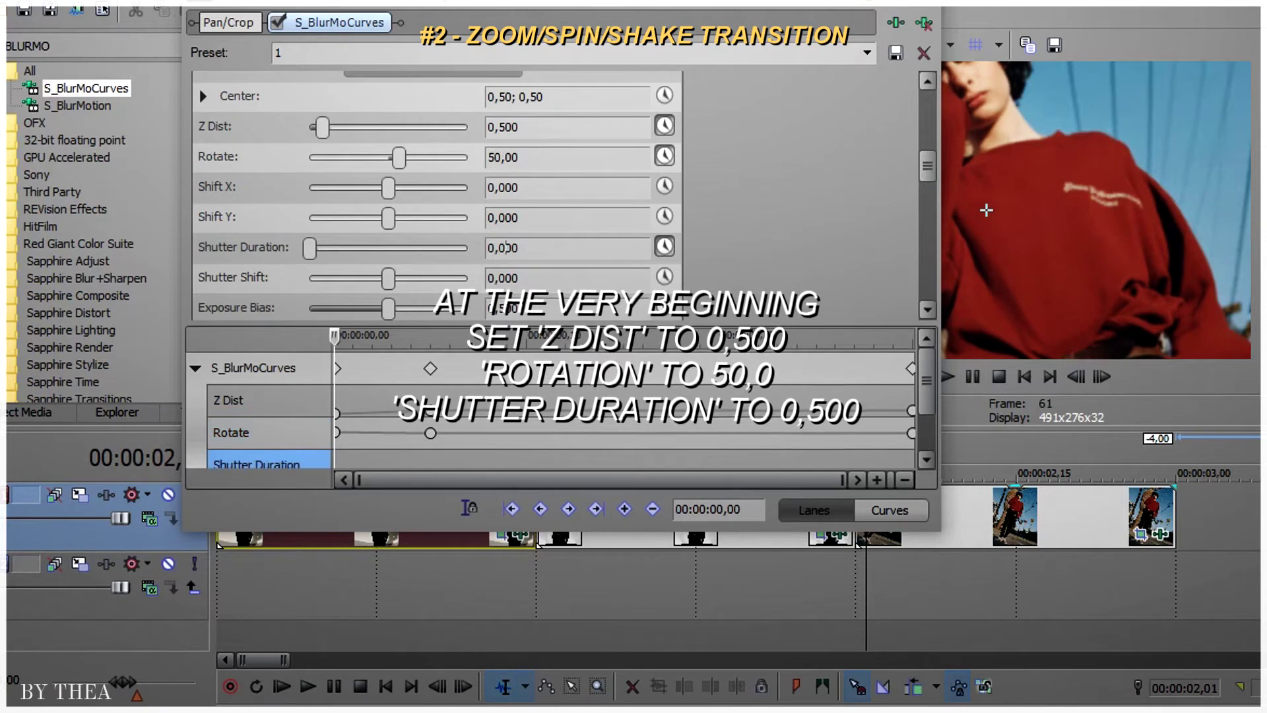
type("5")
key("Return")
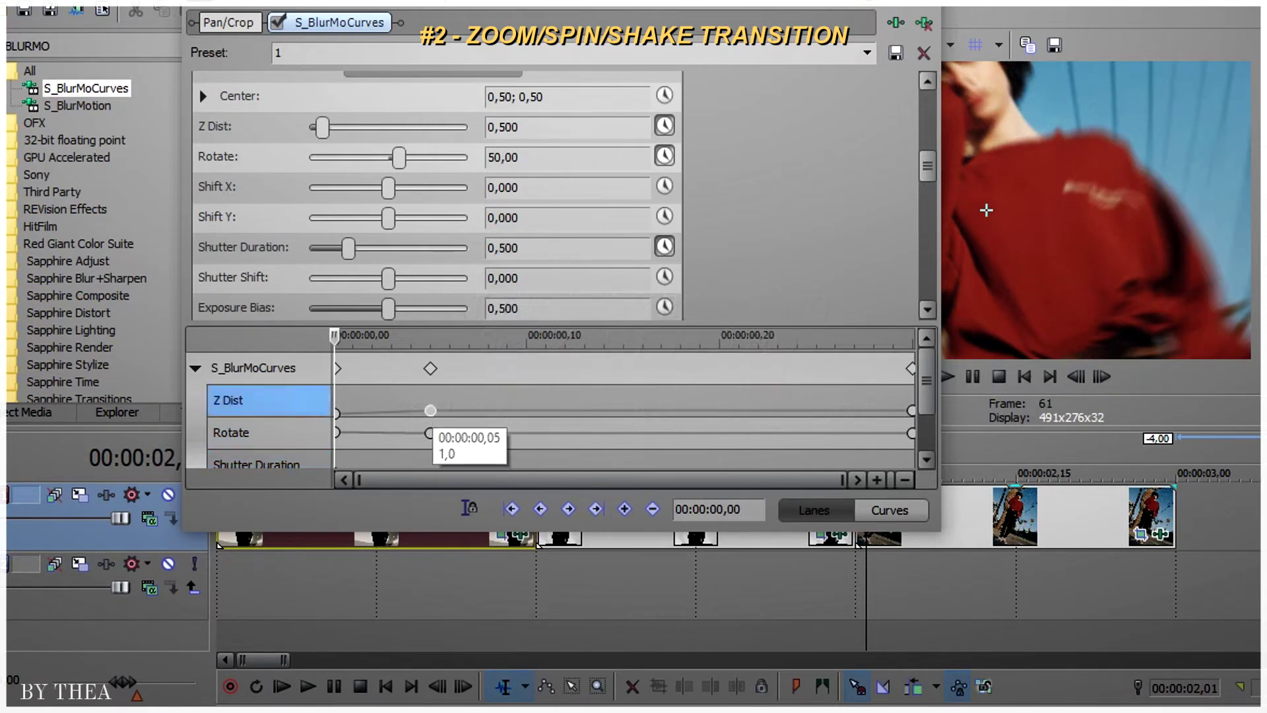
Set Z Dist 0,900 and Rotate 5 at the 00:00:00,05 keyframe
left_click(430, 410)
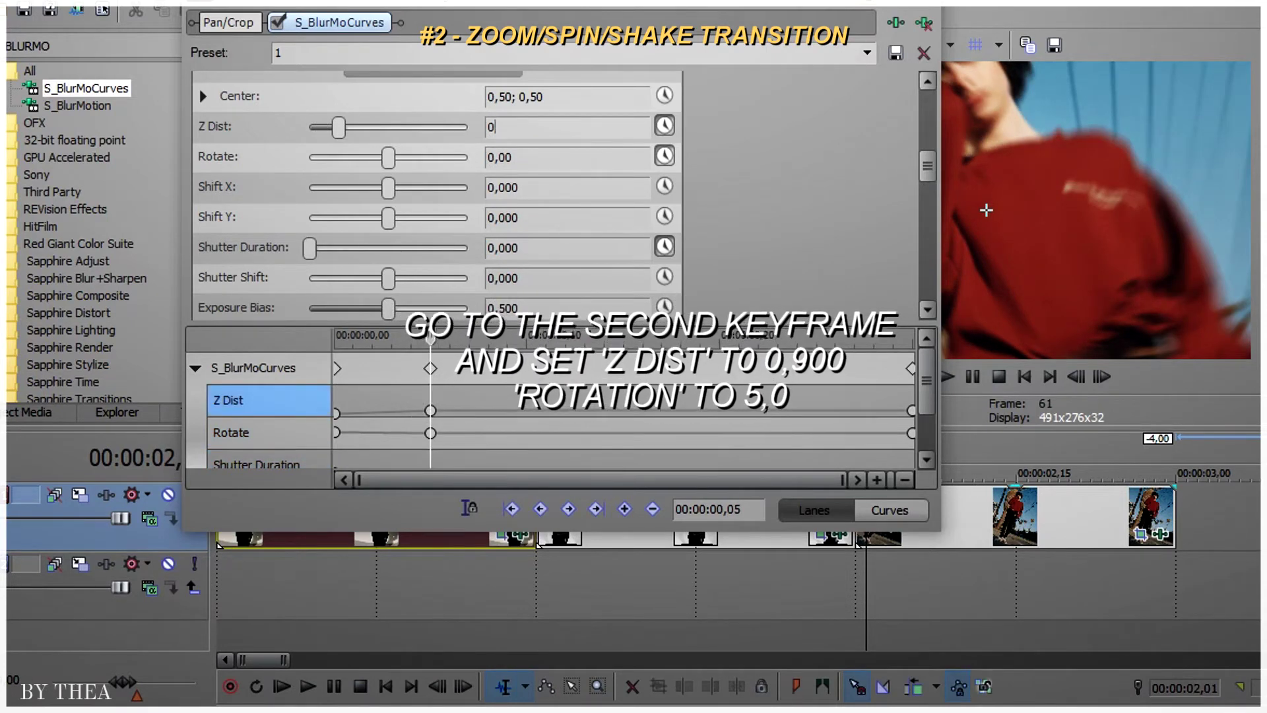
type(",9")
key("Return")
left_click(489, 157)
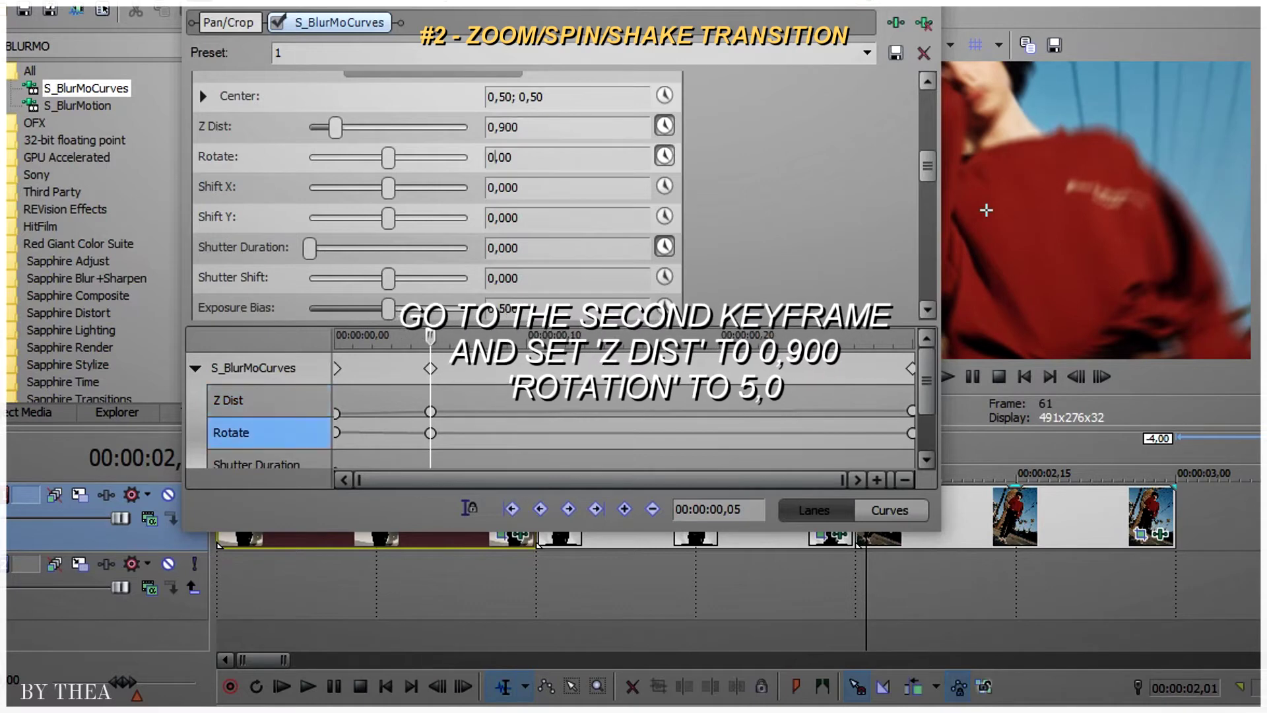
type("5")
key("Return")
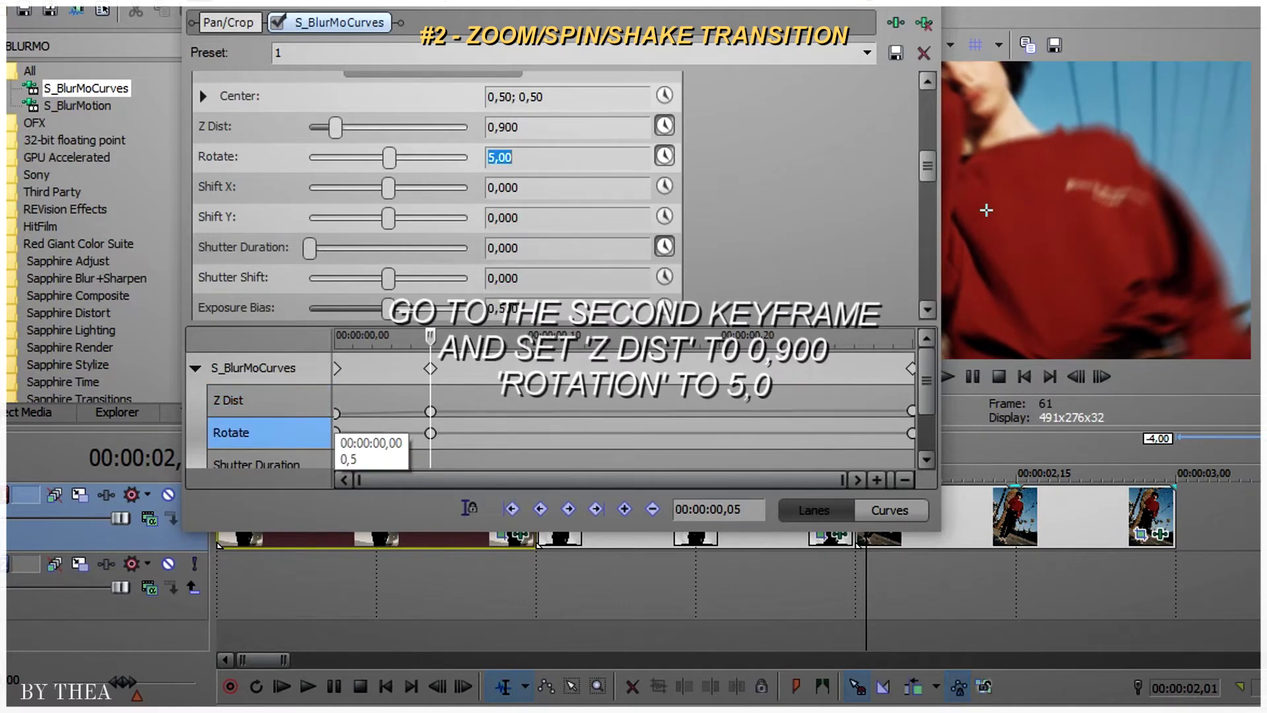
Give the first Z Dist and Rotate keyframes a fast fade
right_click(336, 413)
left_click(396, 277)
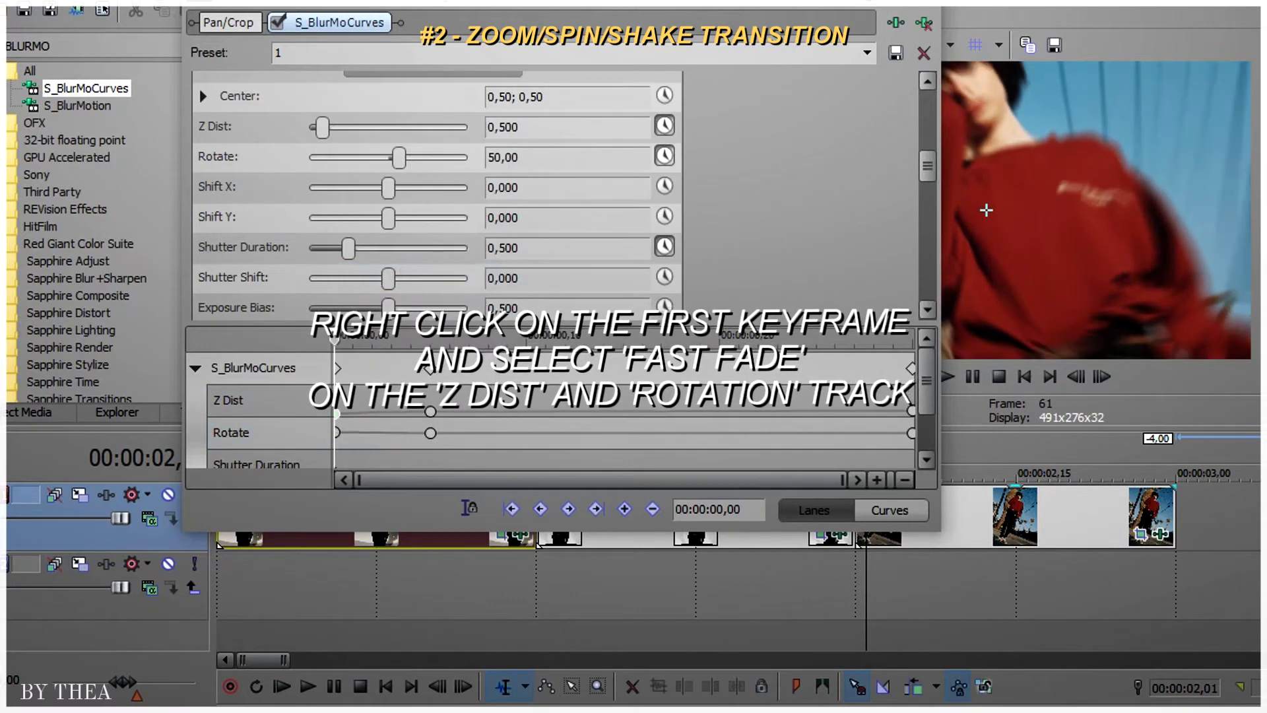
right_click(337, 433)
left_click(396, 285)
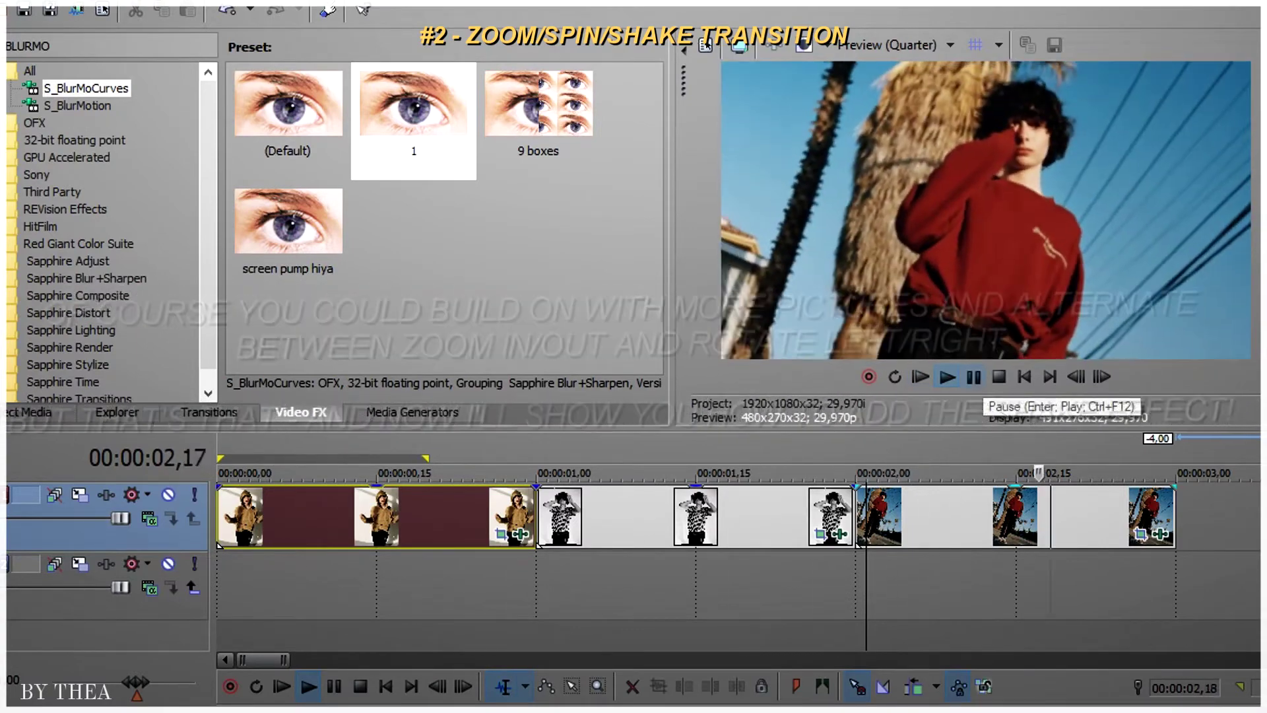
Find S_DissolveShake via a 'SHAK' search and apply its SHAKE OUT! preset to the middle clip
left_click(972, 377)
left_click(109, 45)
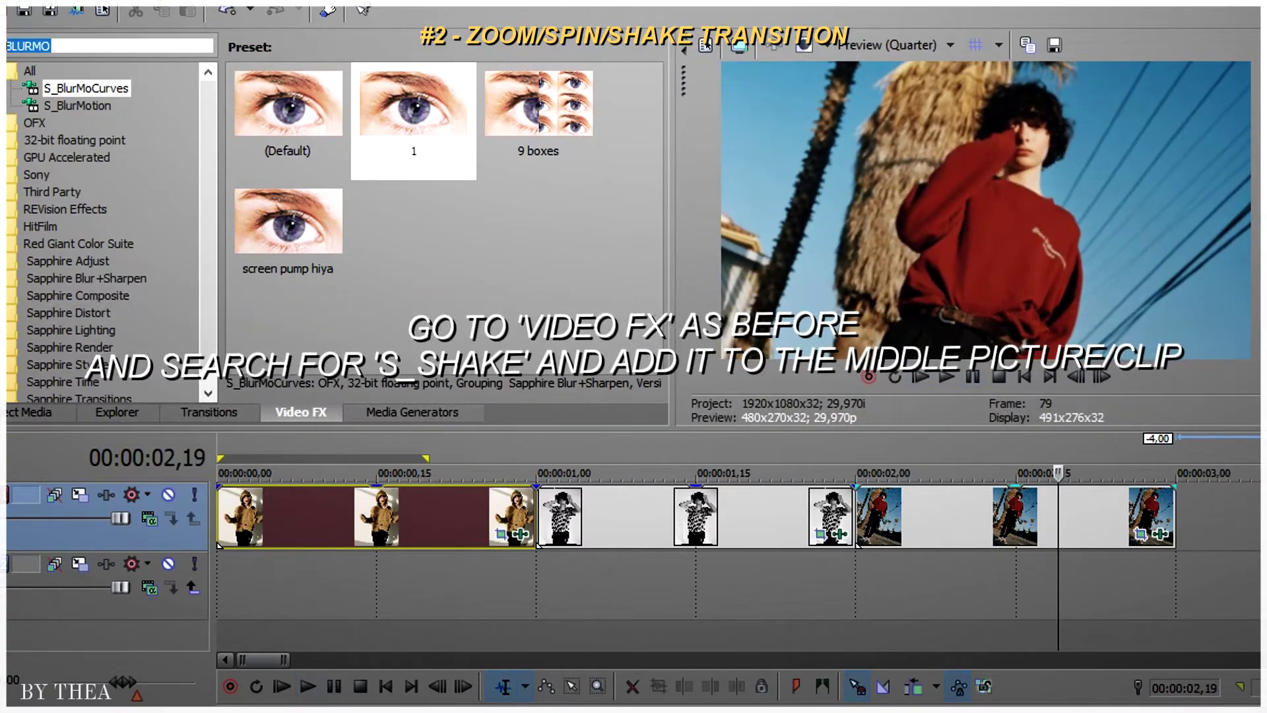
type("SHAK")
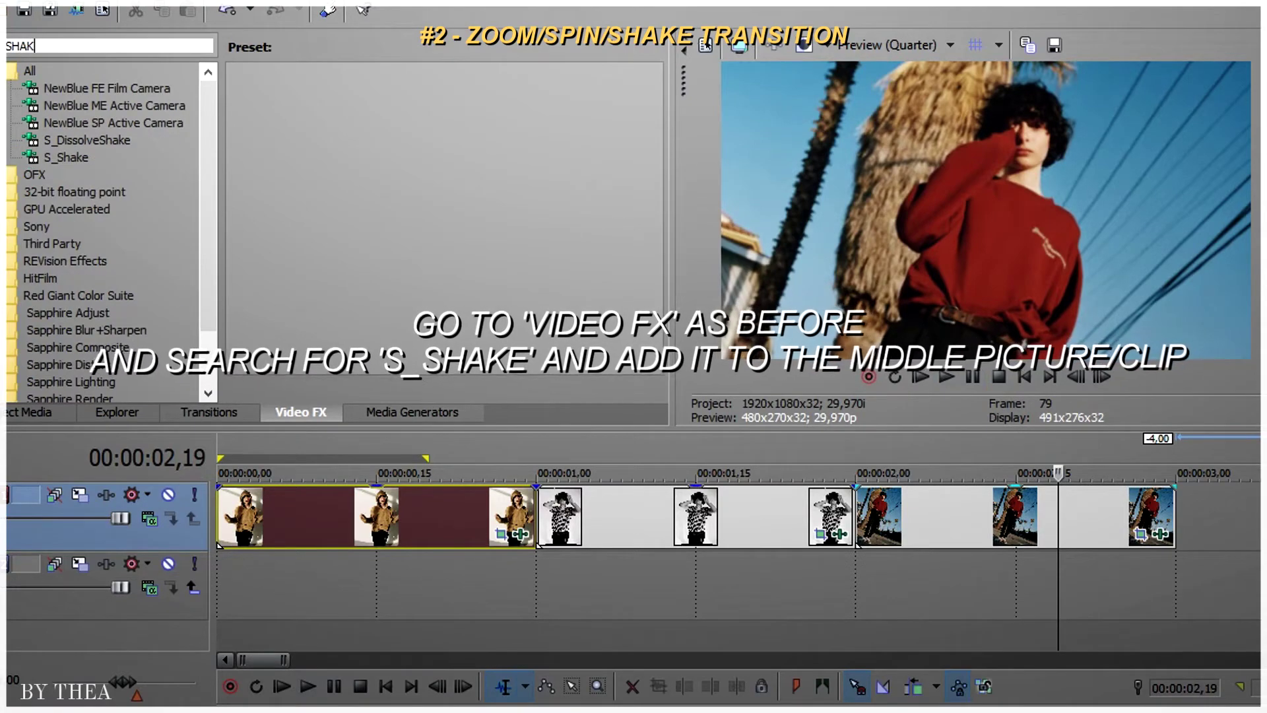
left_click(88, 140)
left_click(590, 515)
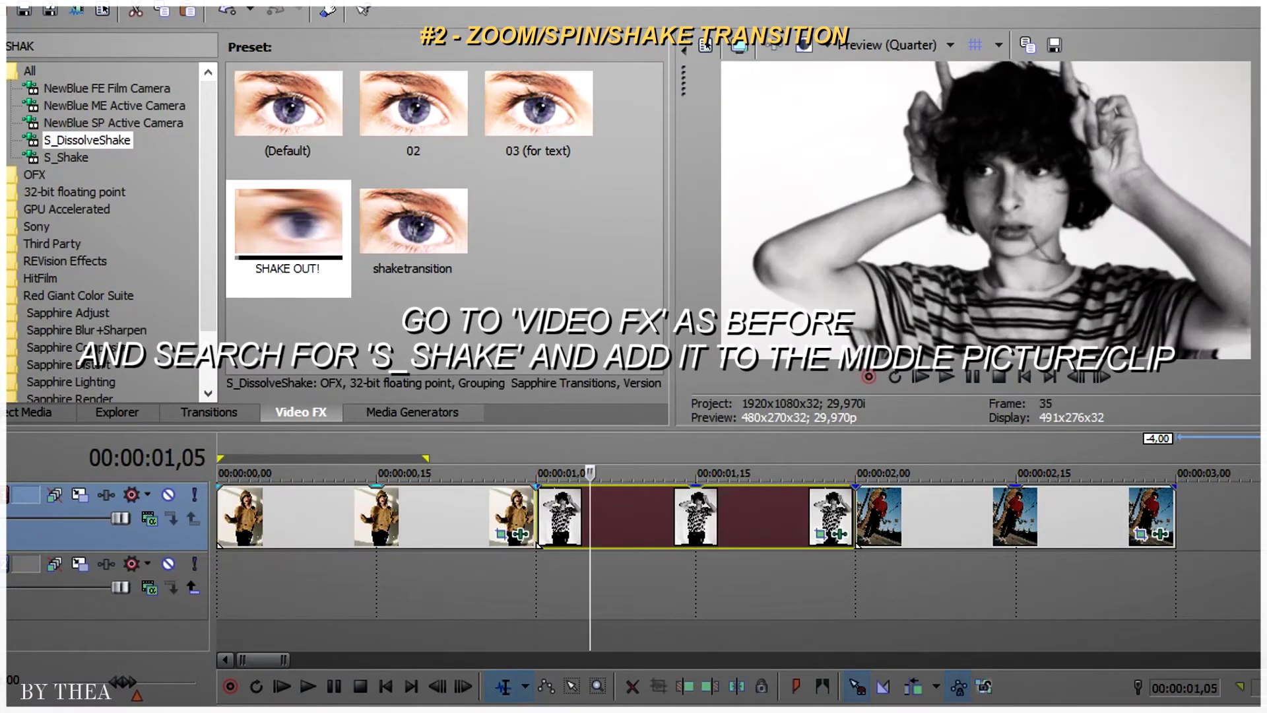
left_click(289, 238)
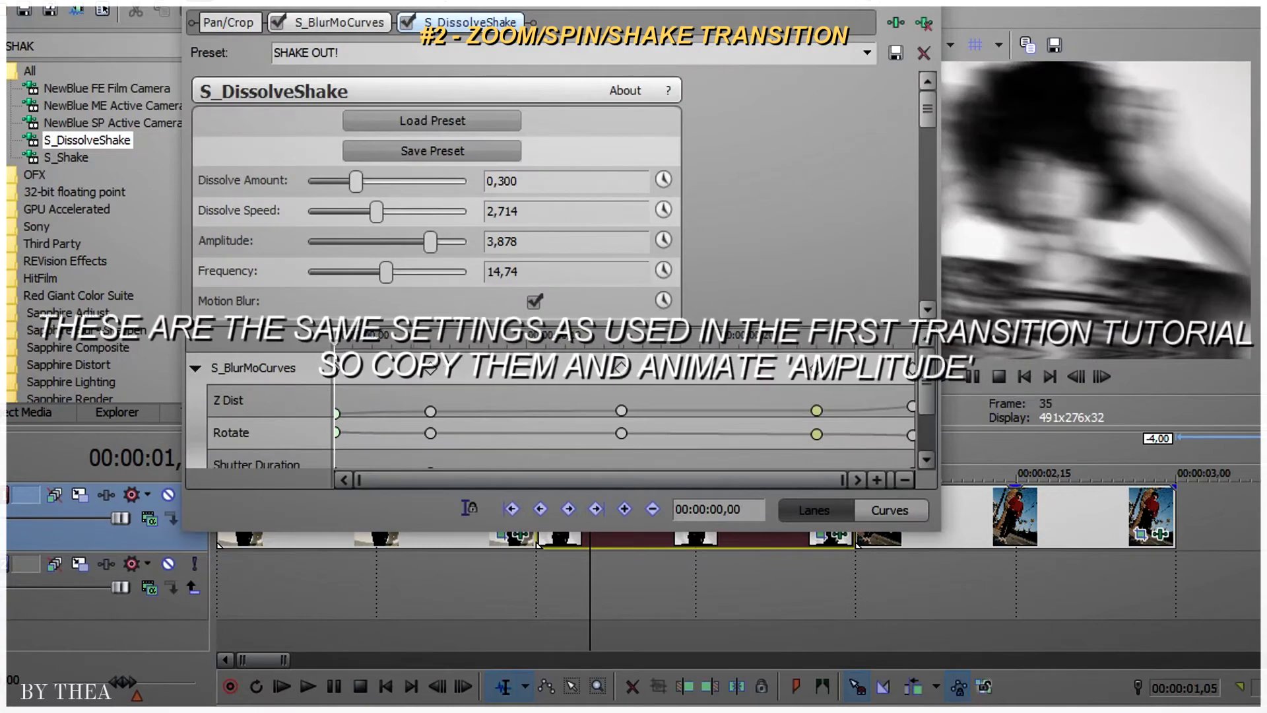
Move the effect cursor a few frames before the clip's end and enlarge the effect window to show more parameters
scroll(436, 198, "down", 3)
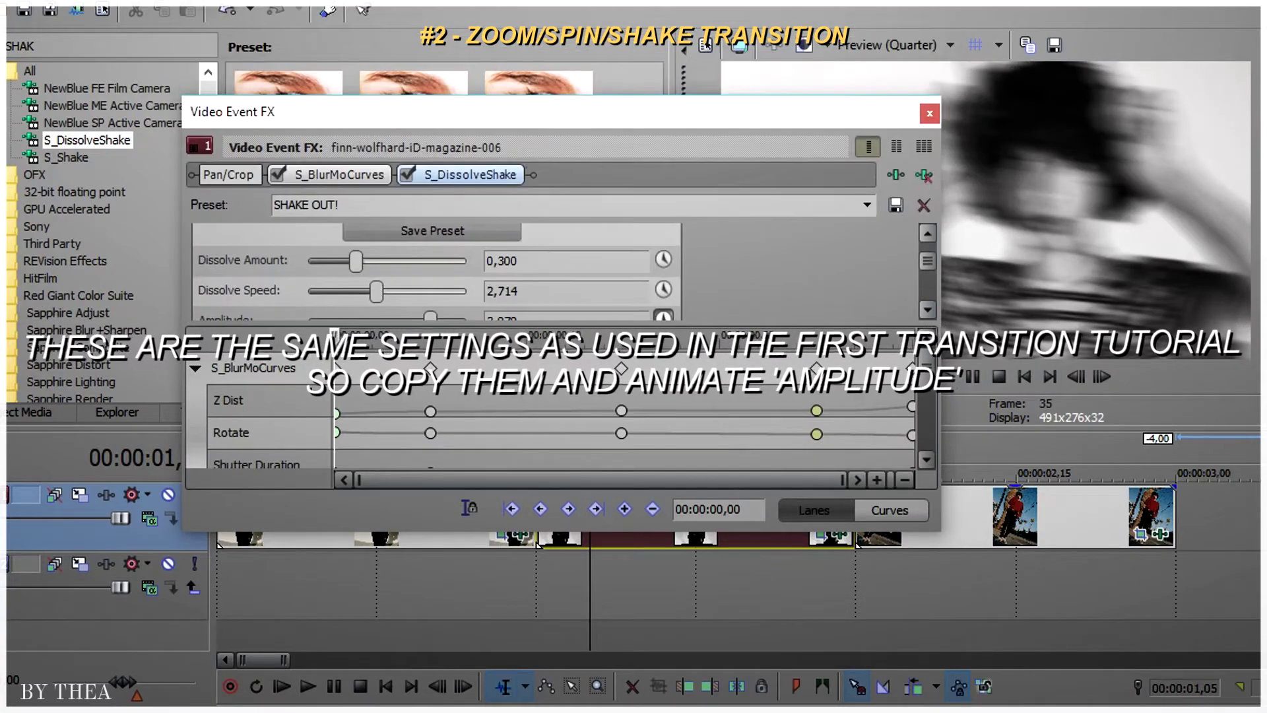
scroll(594, 316, "down", 2)
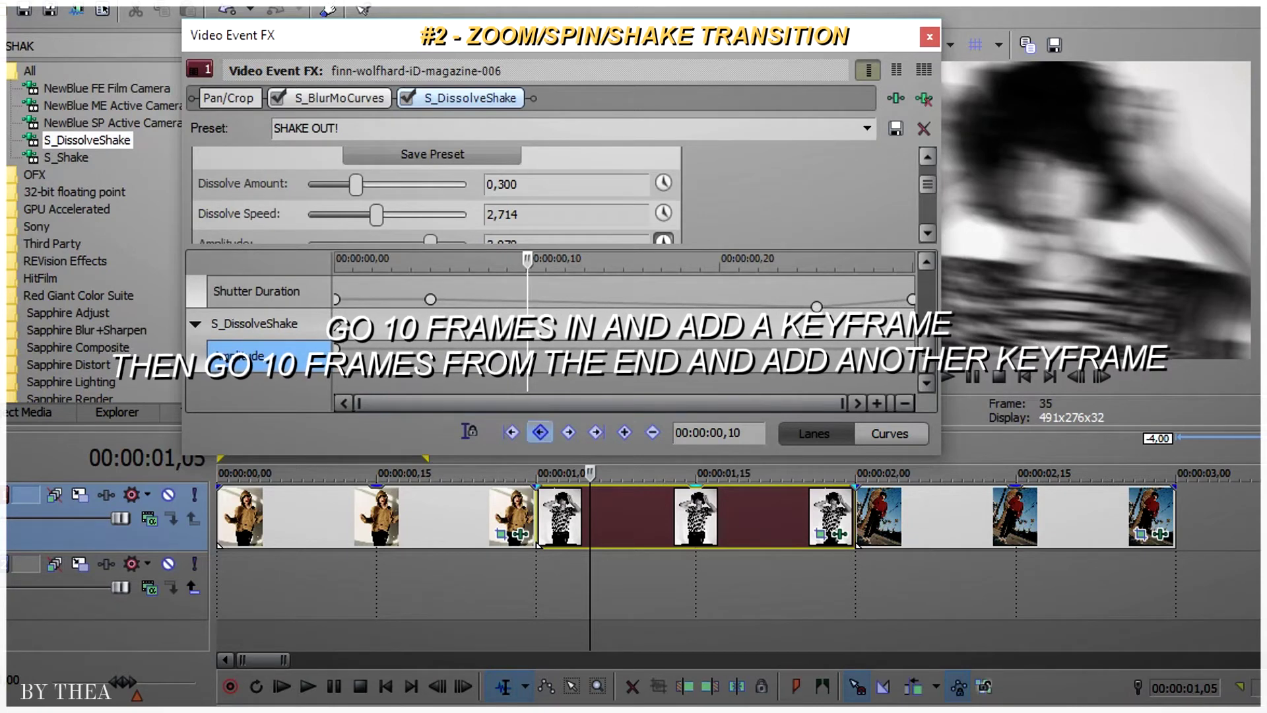
mouse_move(528, 349)
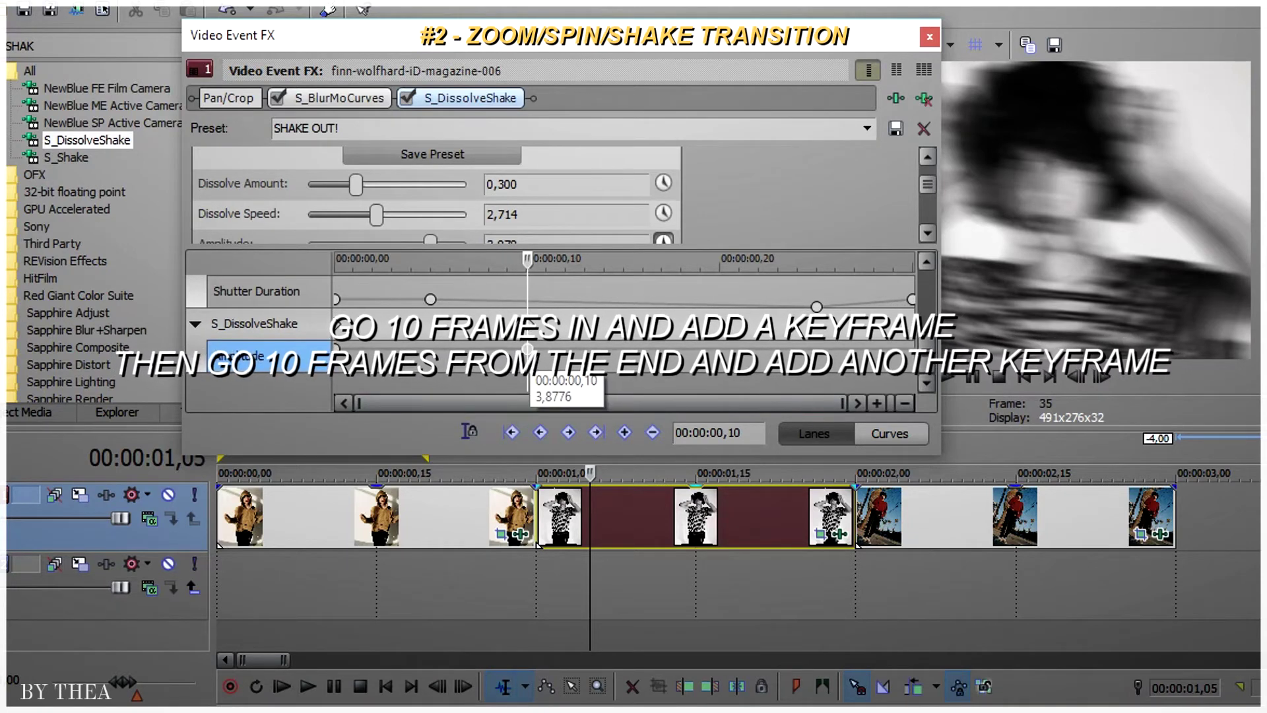
key("End")
key("Left")
key("Left")
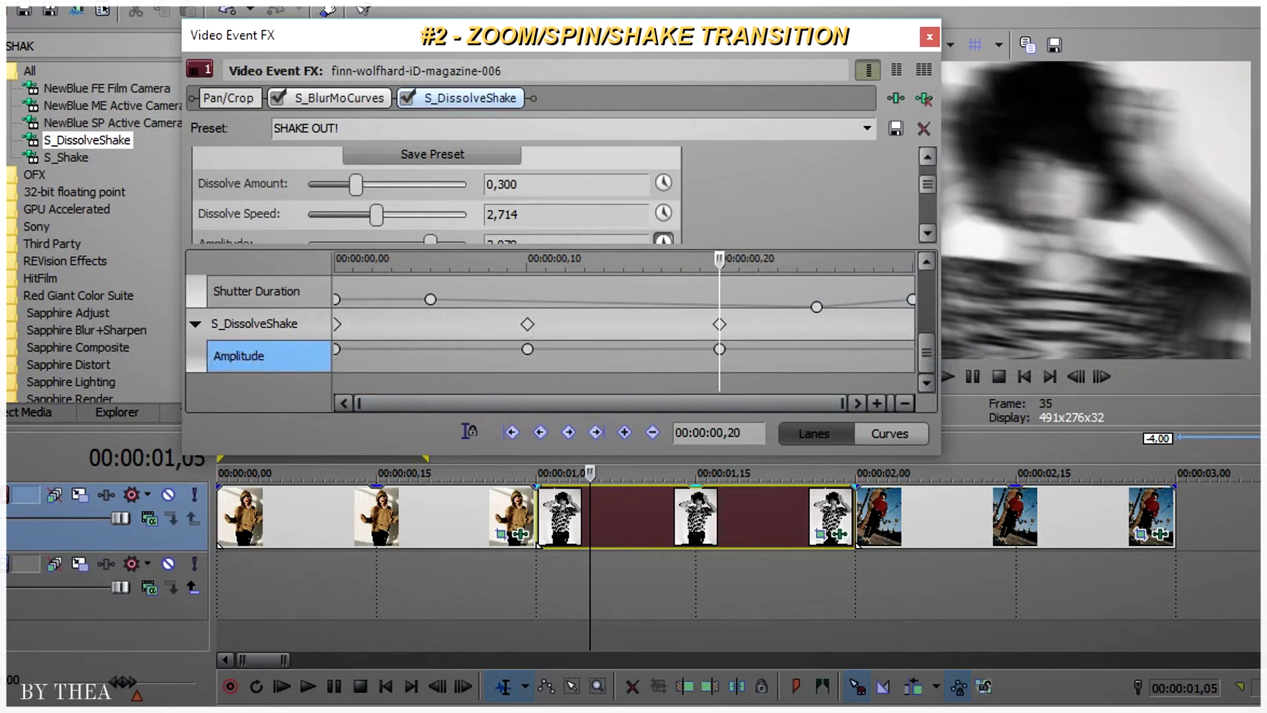
left_click_drag(818, 455, 819, 566)
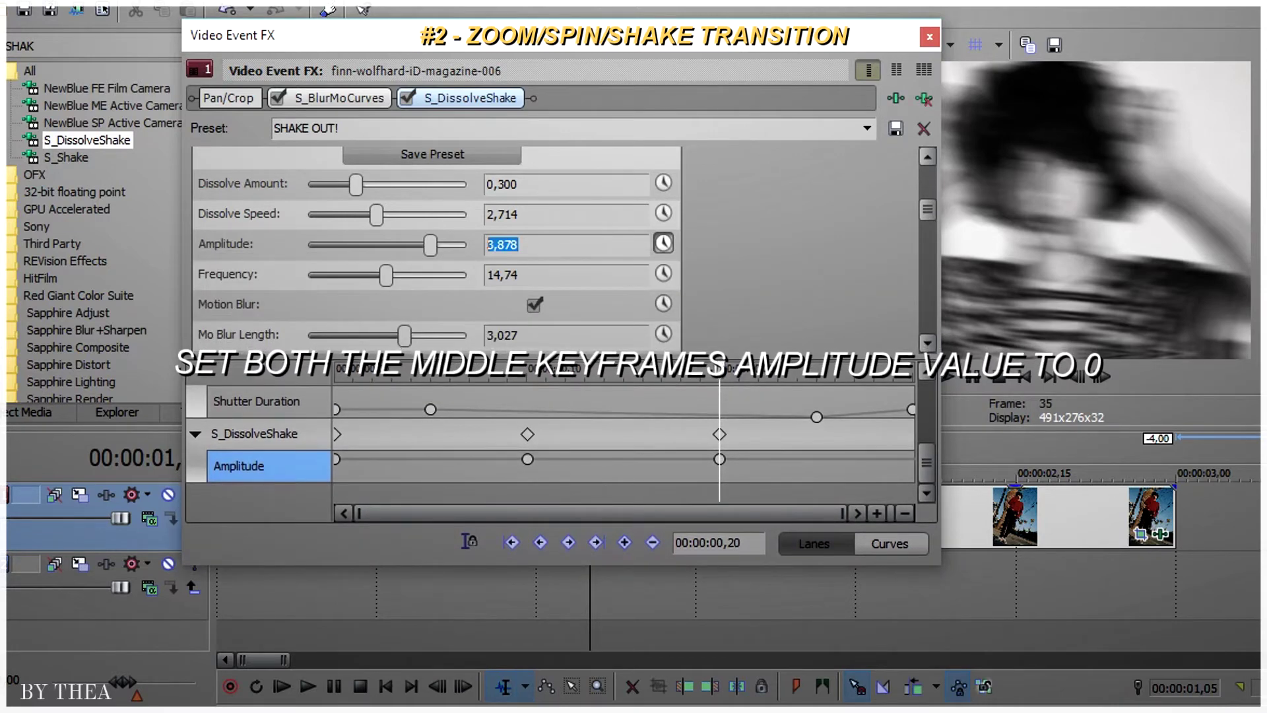
Set the 10-frame Amplitude keyframe to 0 and make the first keyframe a Fast Fade
left_click(527, 459)
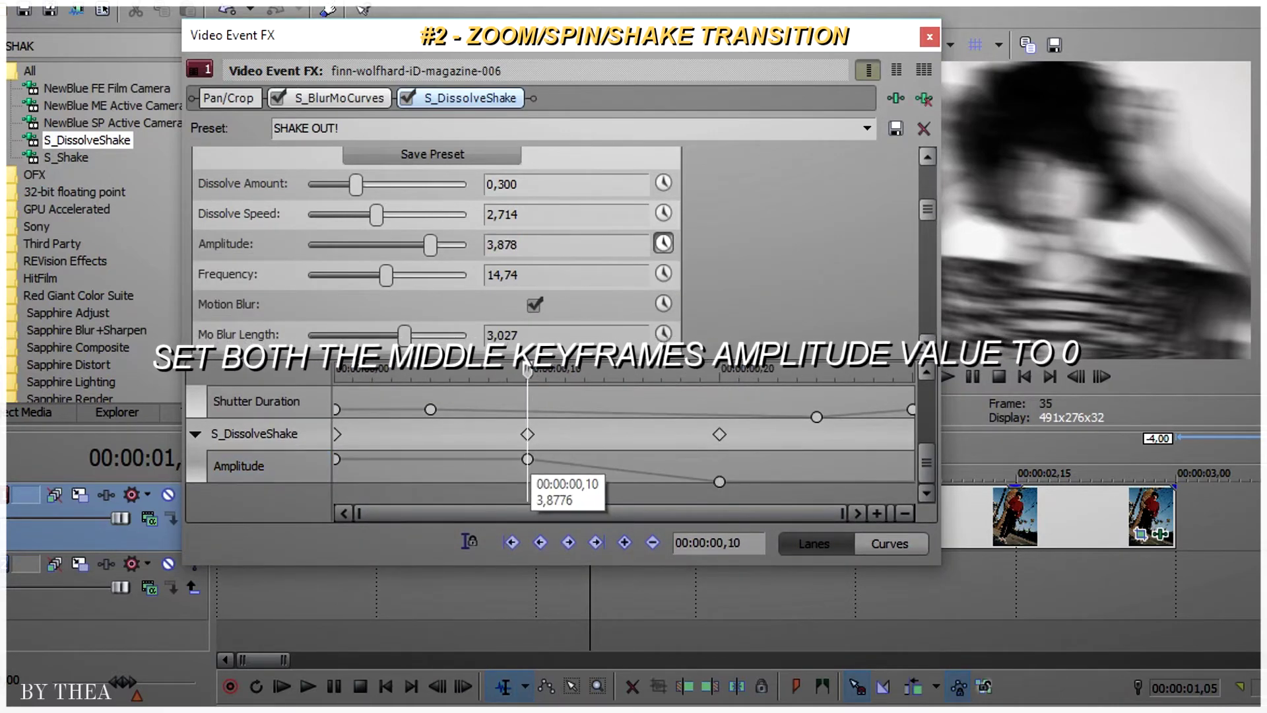
type("0")
key("Return")
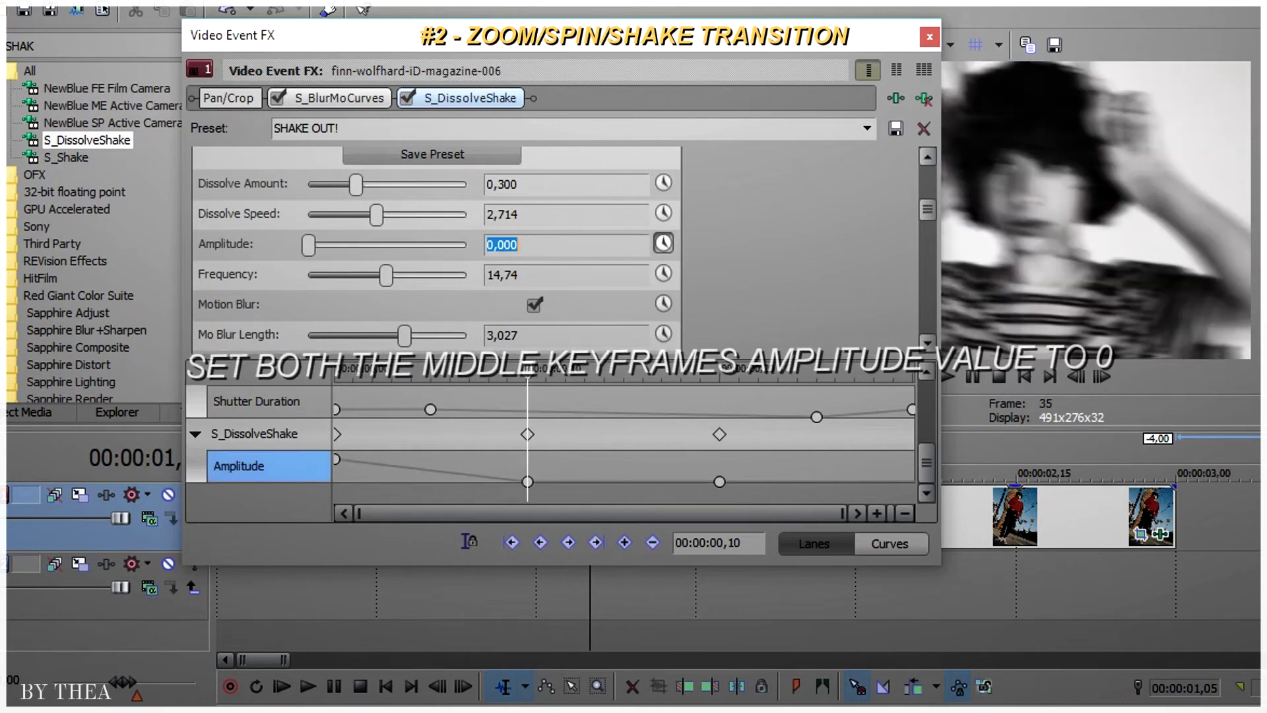
left_click(337, 458)
right_click(337, 459)
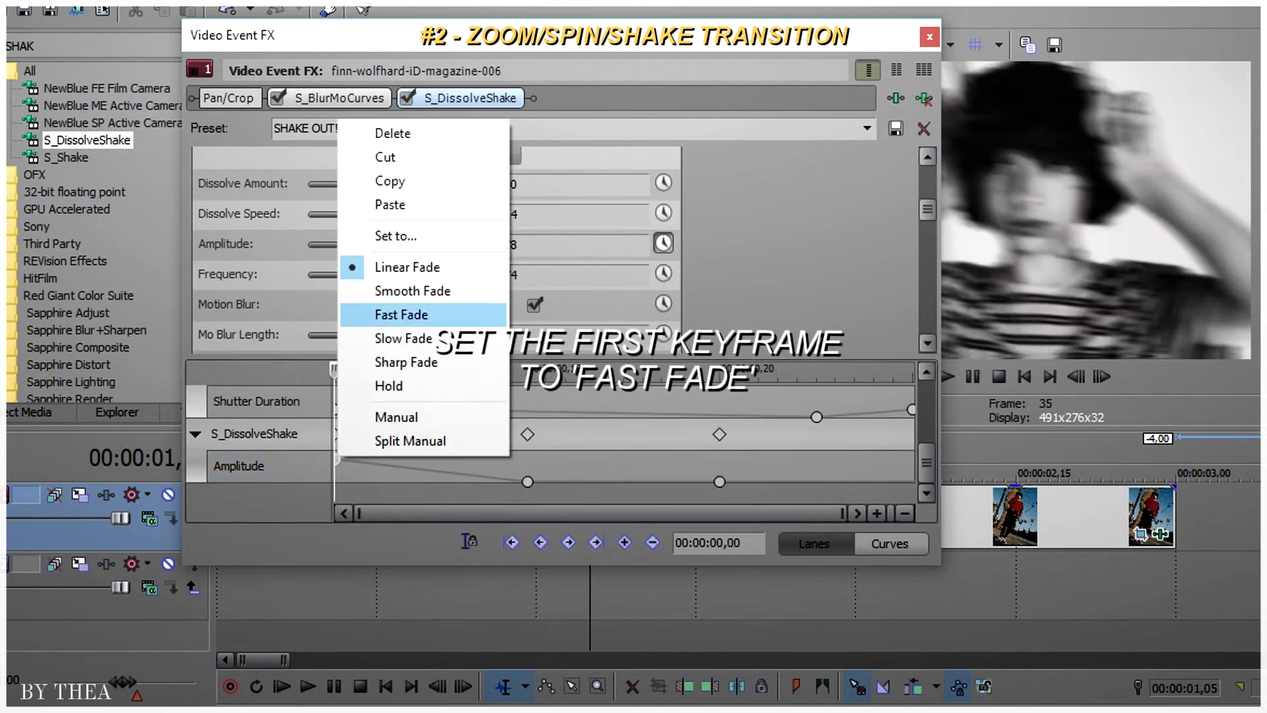
left_click(401, 314)
Set the final Amplitude keyframe to 3,878 and make the 20-frame keyframe a Slow Fade
key("End")
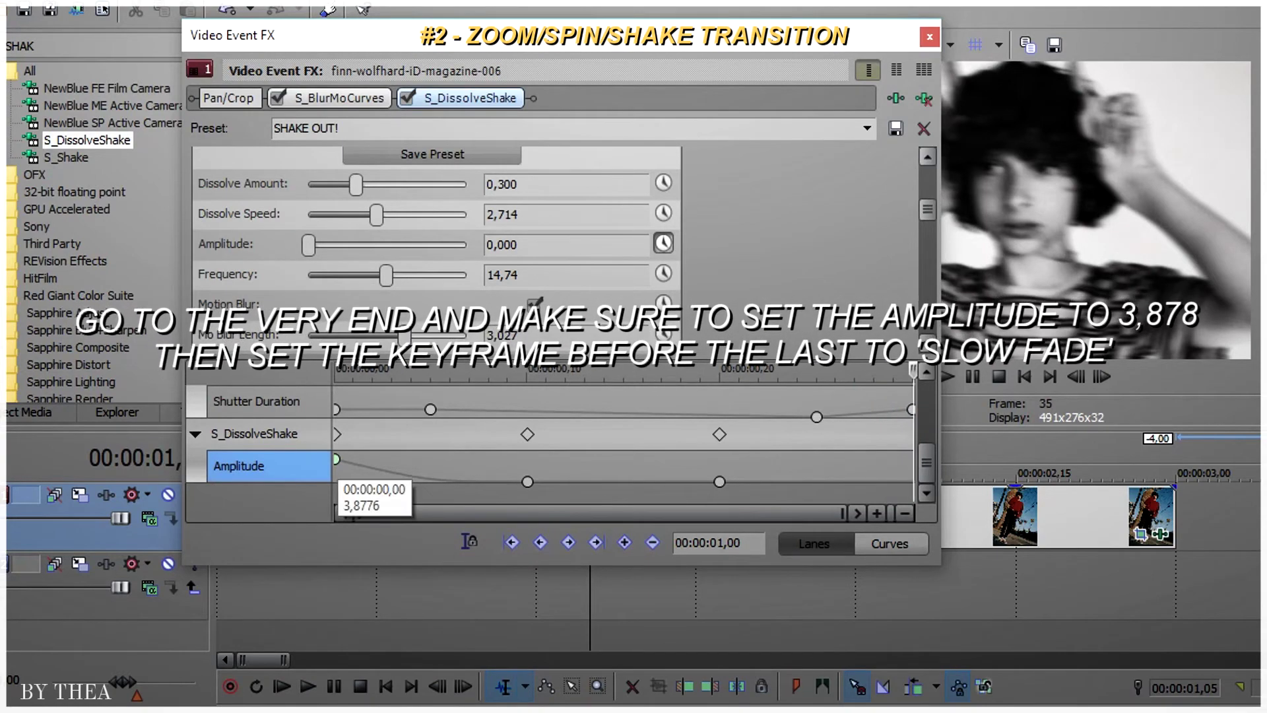
left_click(336, 459)
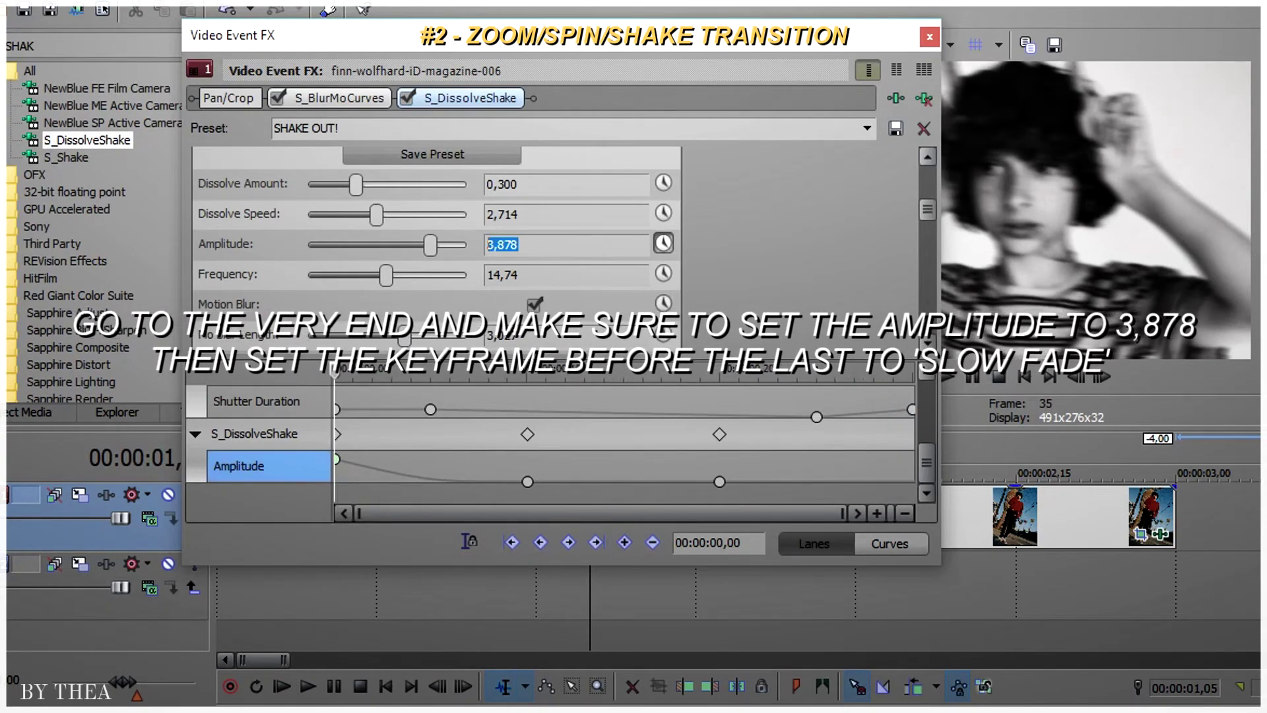
left_click_drag(914, 502, 783, 384)
left_click(911, 459)
type("3,878")
key("Return")
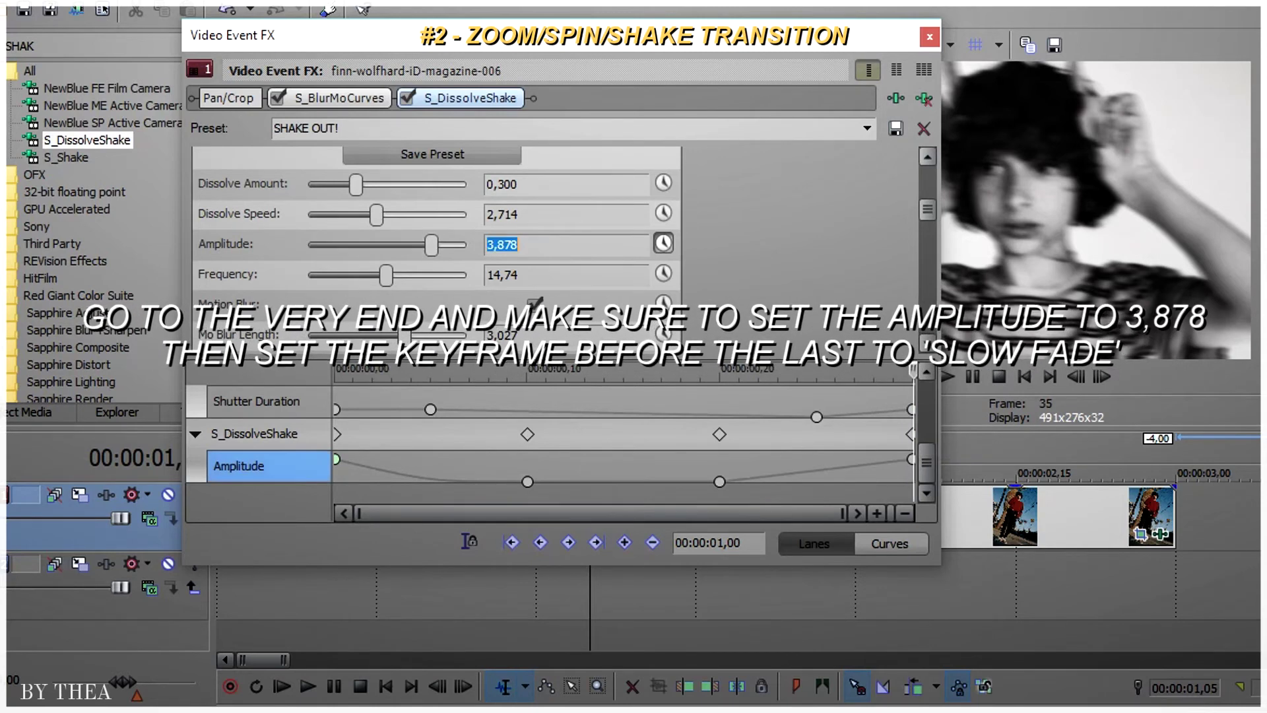
left_click(719, 434)
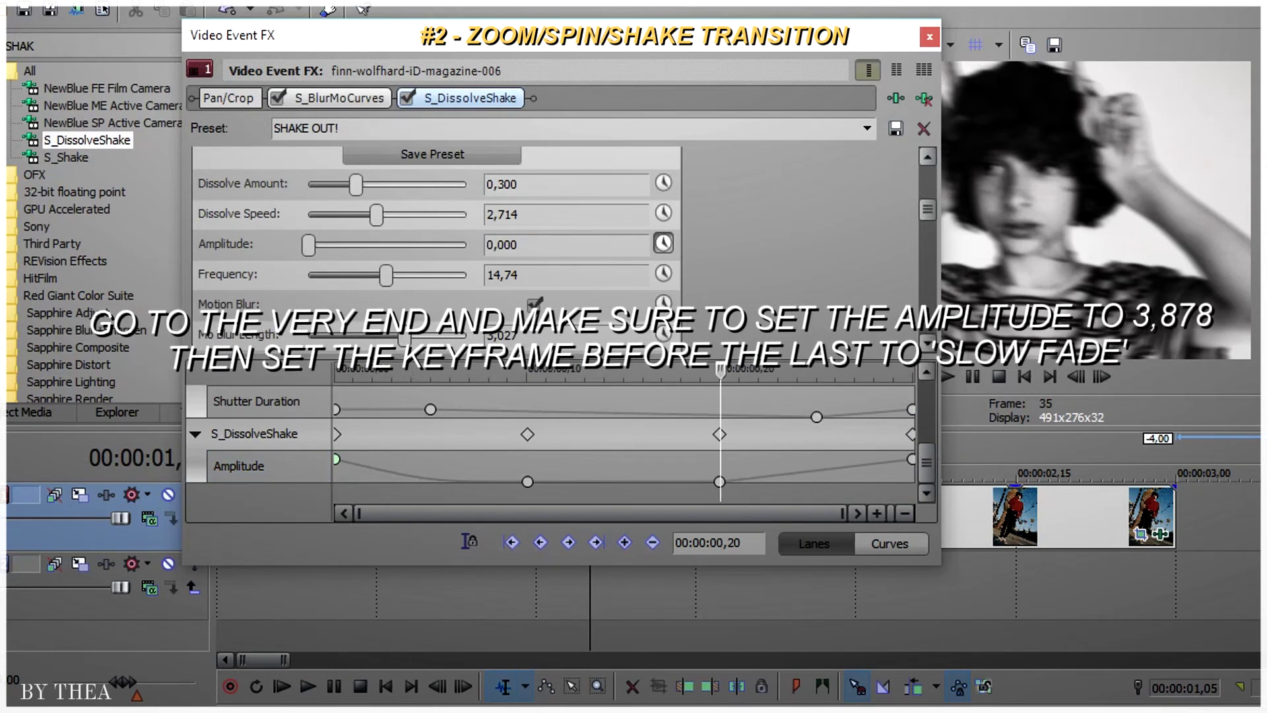
right_click(719, 481)
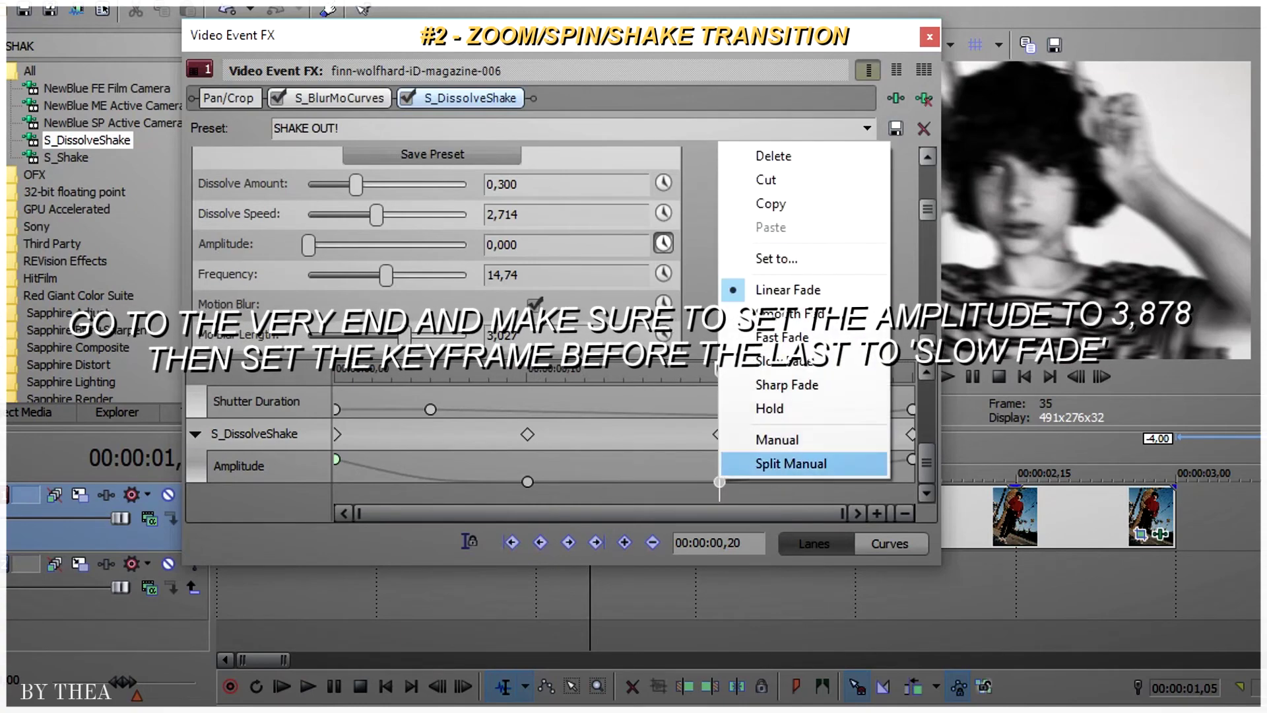
left_click(785, 361)
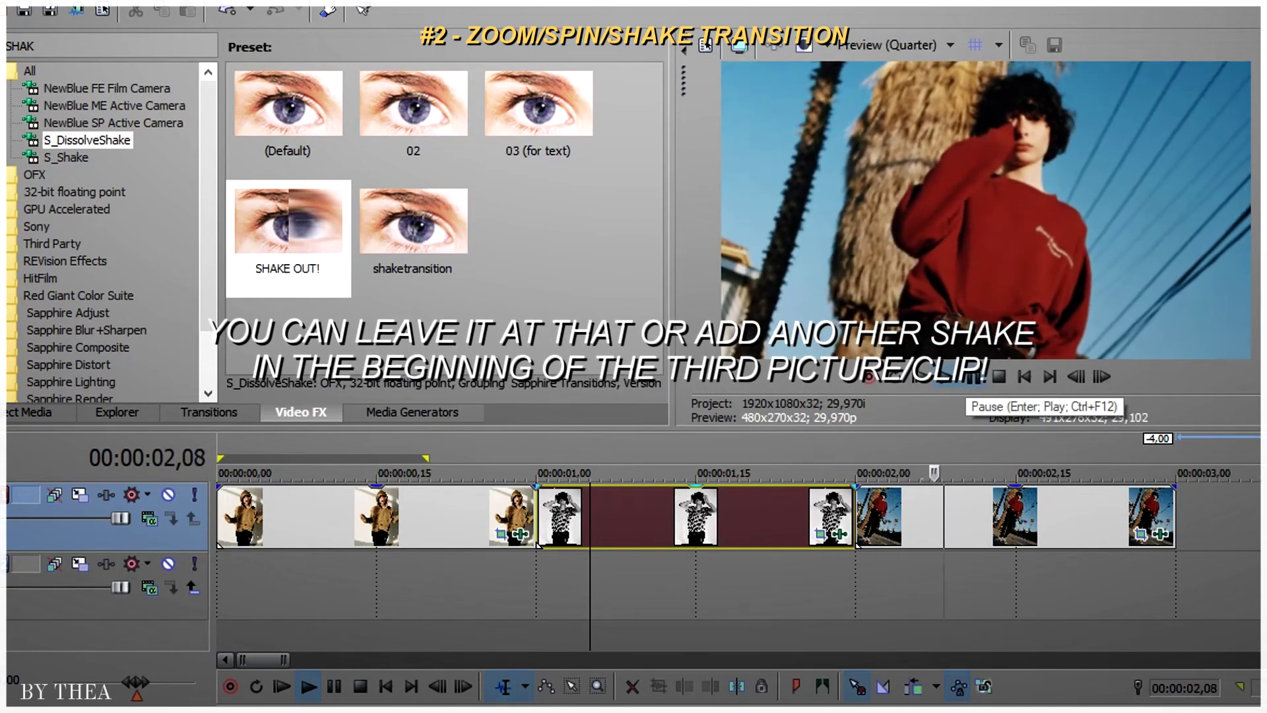
Stop playback and apply the SHAKE OUT! preset to the last clip
key("Return")
left_click(289, 227)
left_click_drag(288, 227, 878, 518)
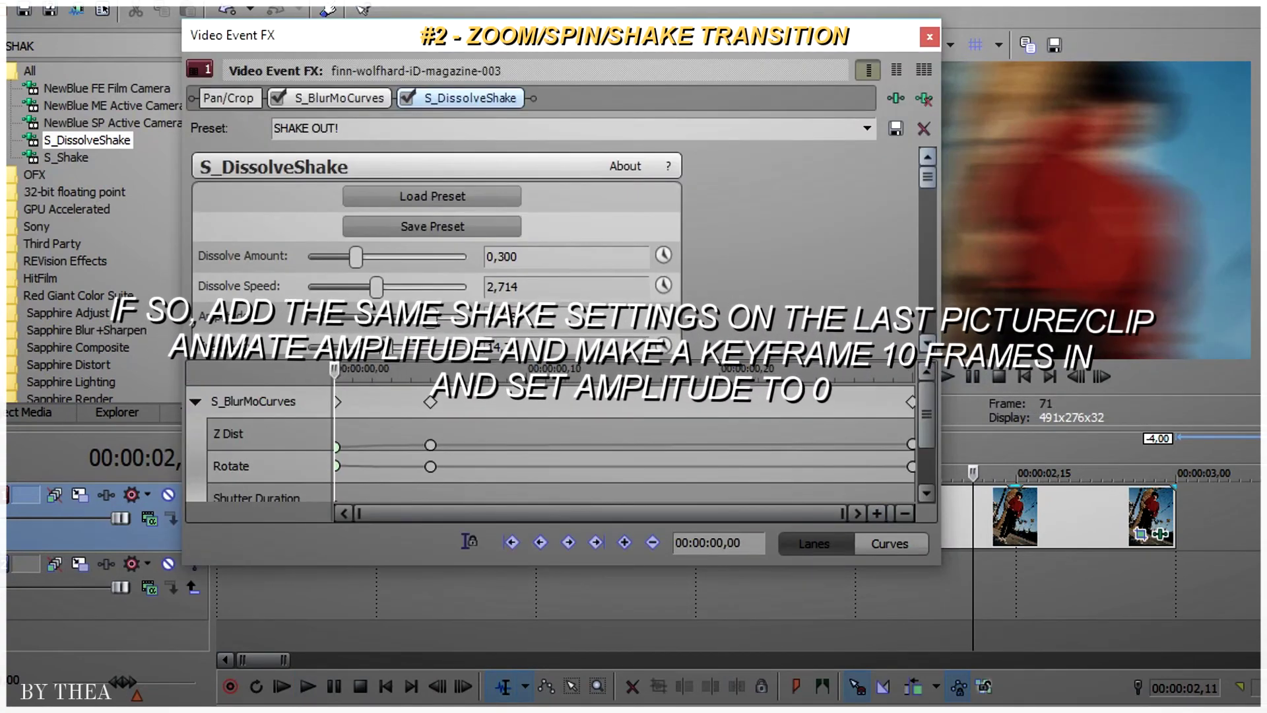
scroll(663, 231, "down", 1)
scroll(663, 232, "down", 2)
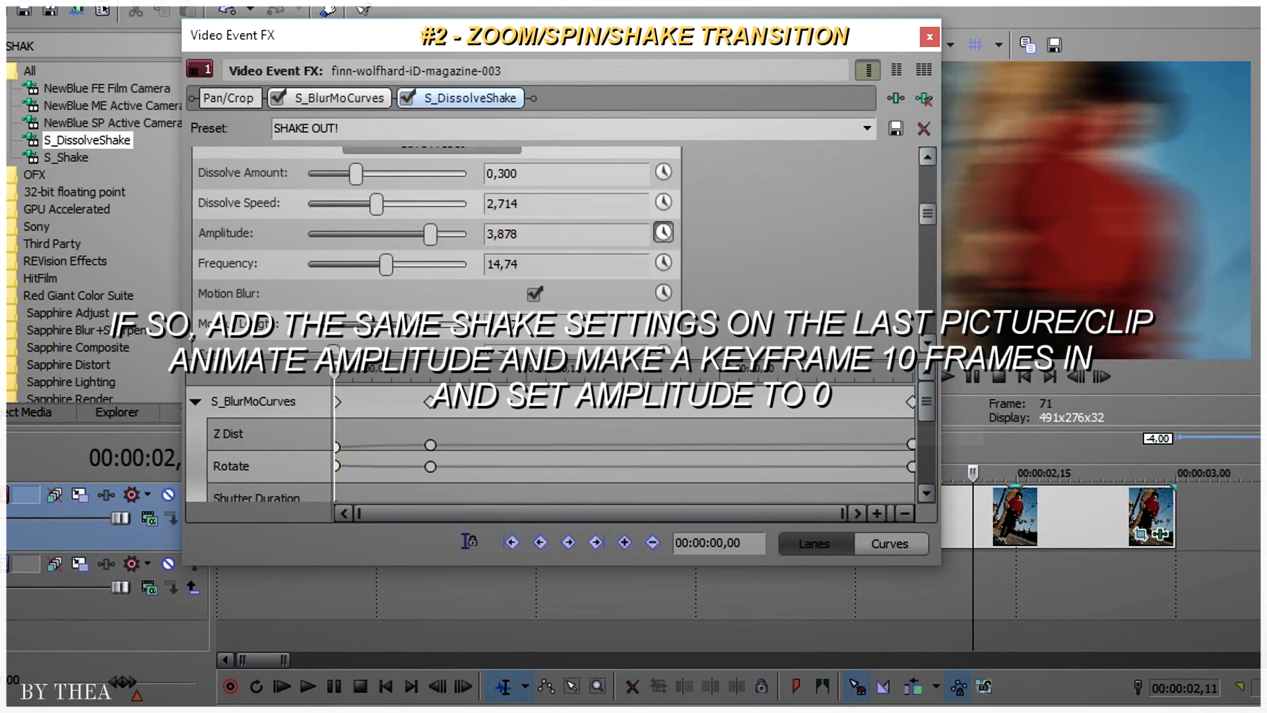
Keyframe Amplitude to 0 at 10 frames, make the first keyframe a Fast Fade, and close the effect window
left_click(664, 231)
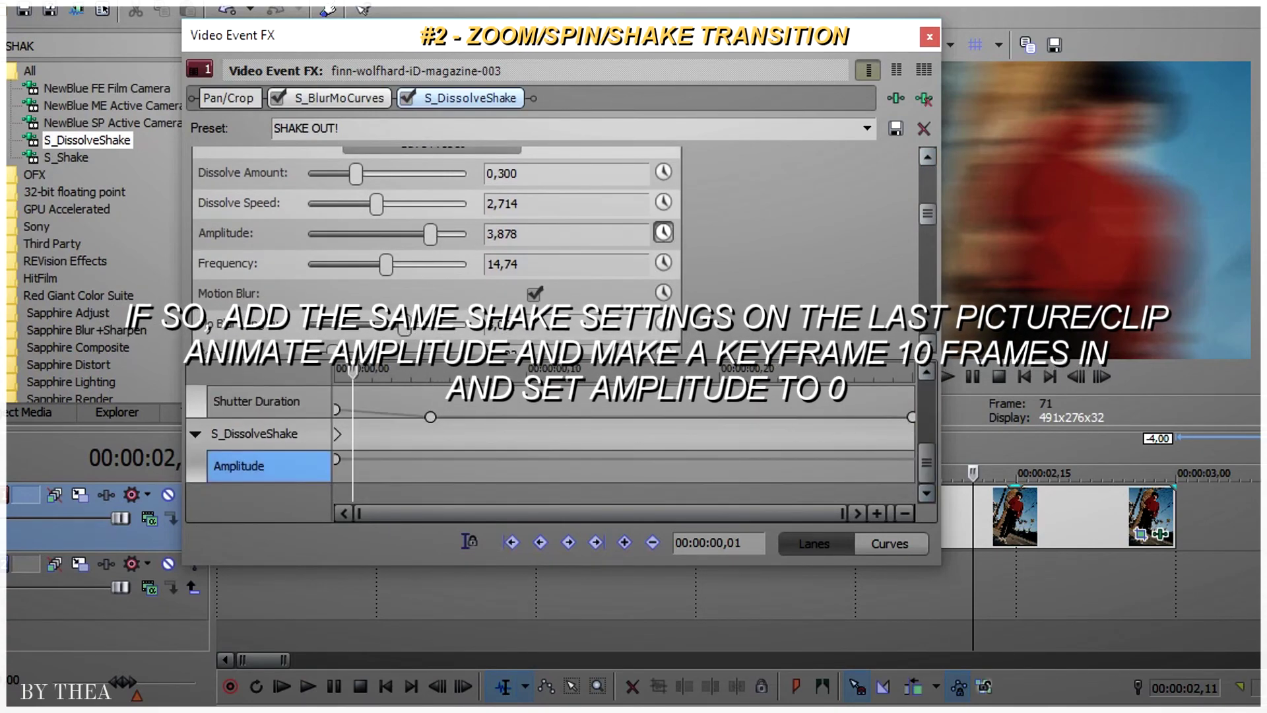
key("Right")
key("Right")
key("Right")
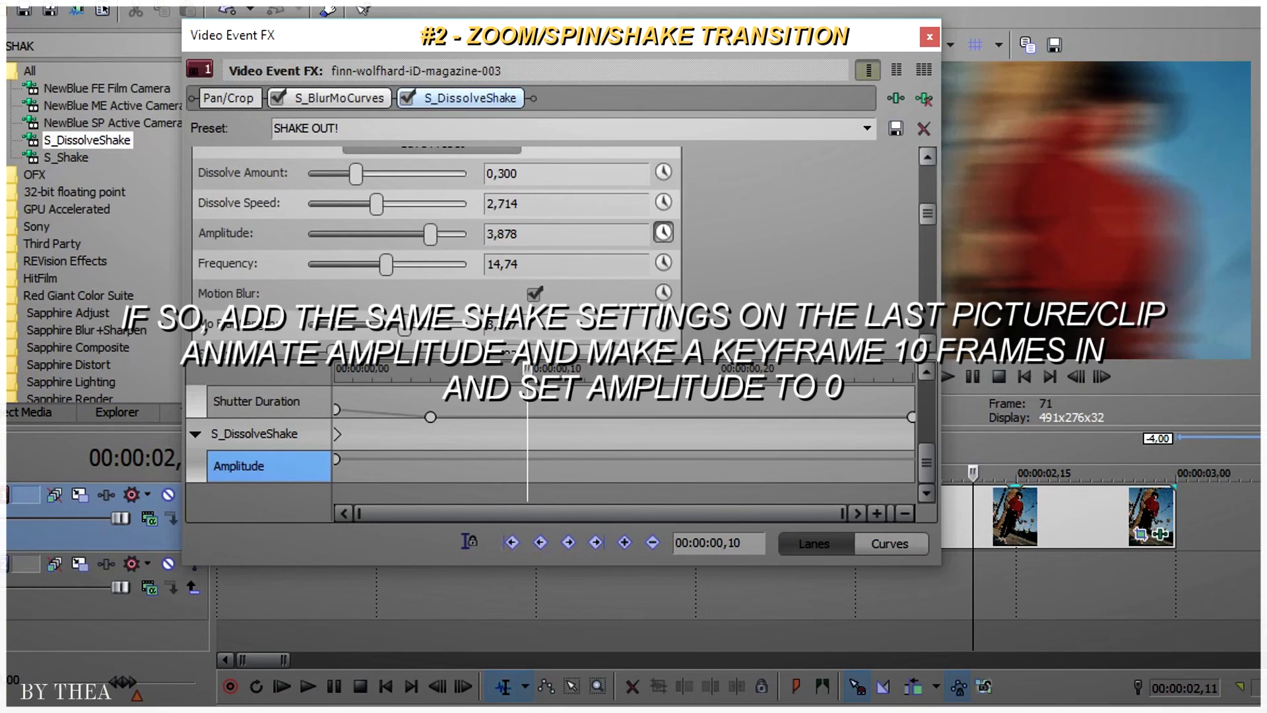
left_click(624, 542)
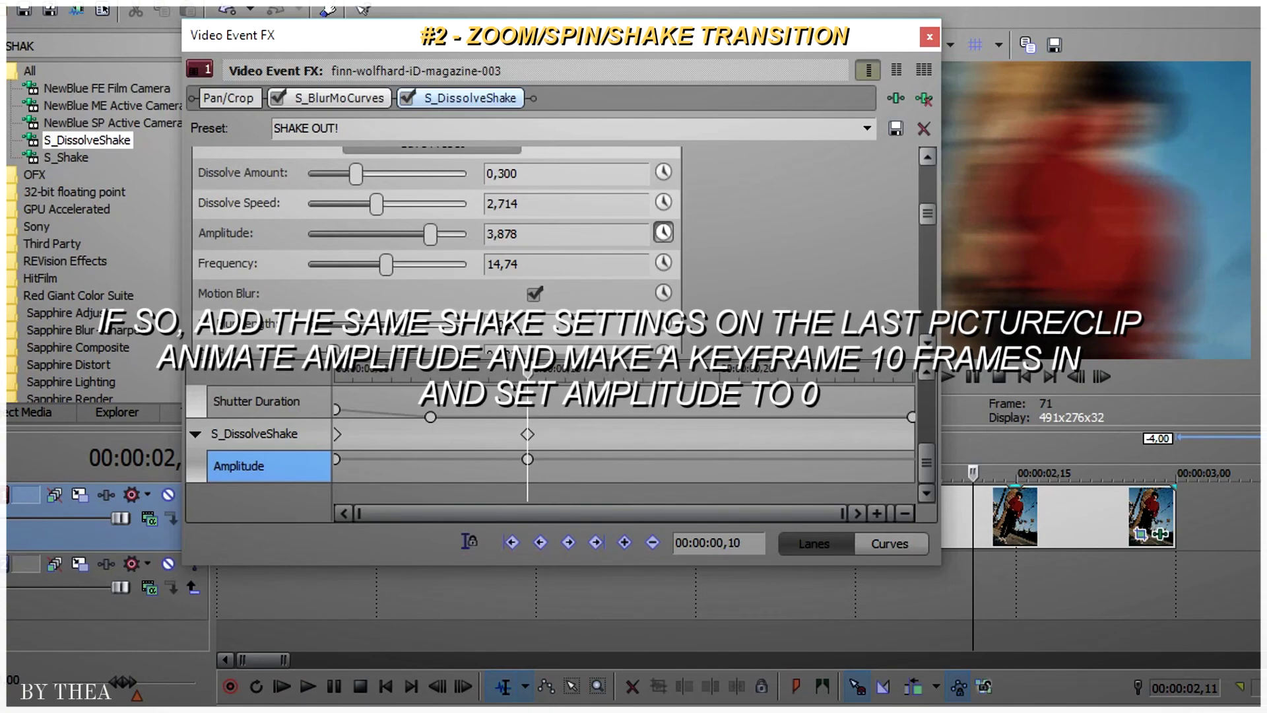
type("0")
key("Return")
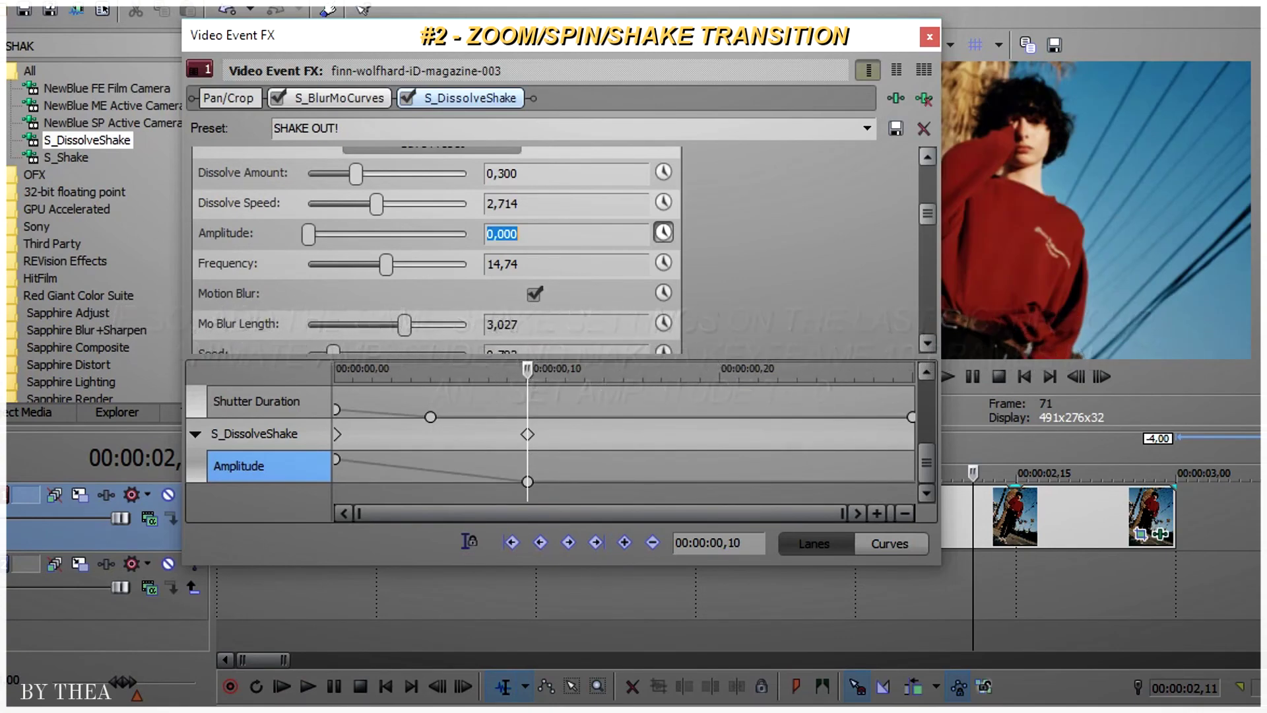
left_click(336, 460)
right_click(337, 459)
left_click(401, 317)
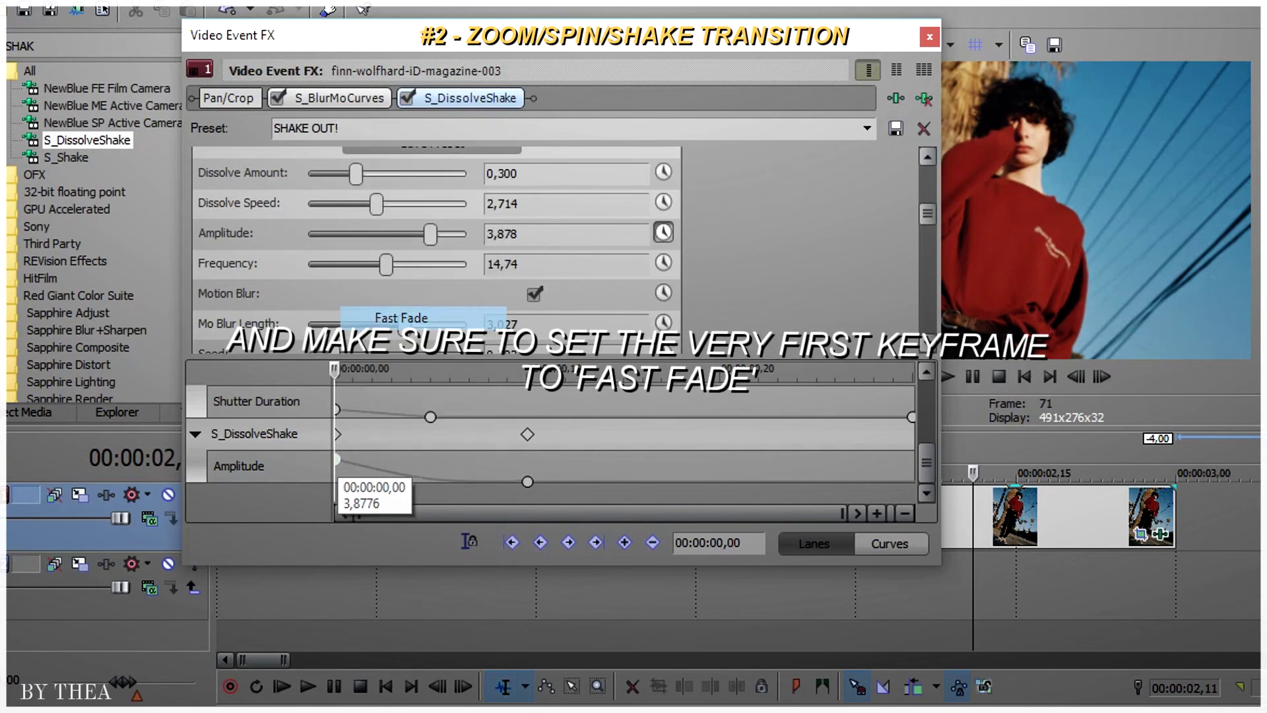
left_click(929, 36)
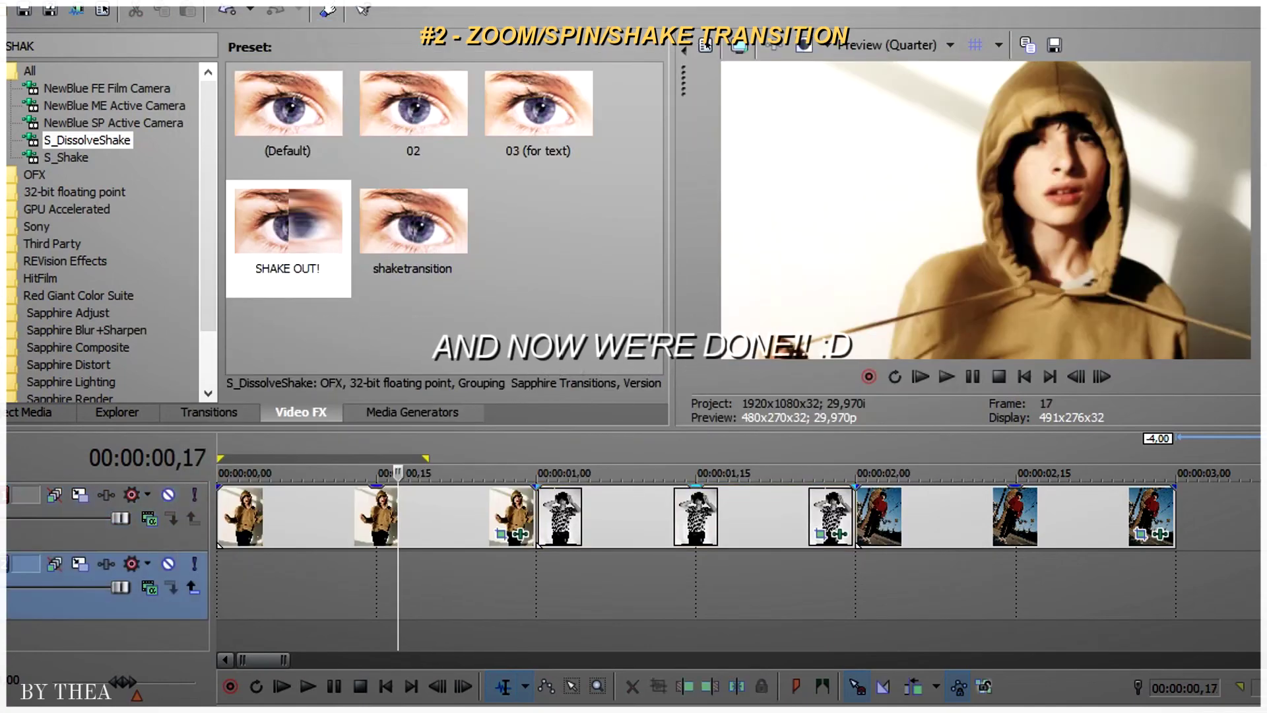
Play the timeline to watch the zoom, spin and shake transitions across the three photos
key("space")
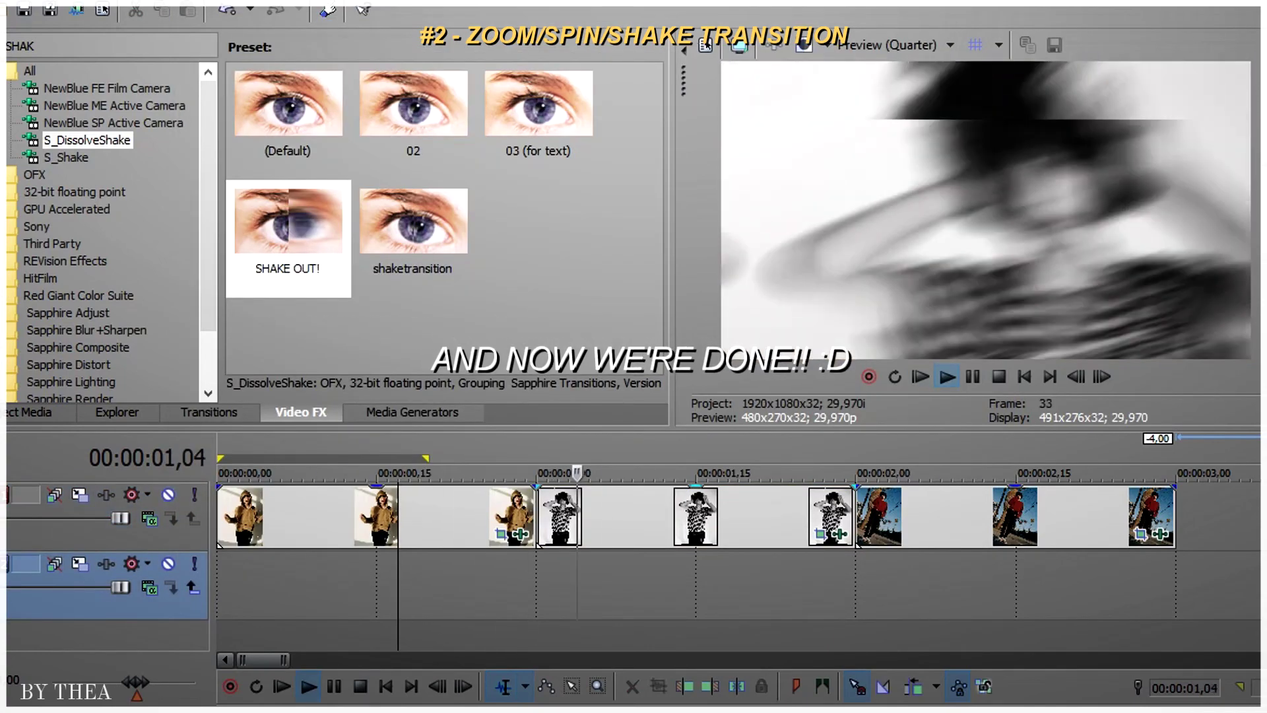